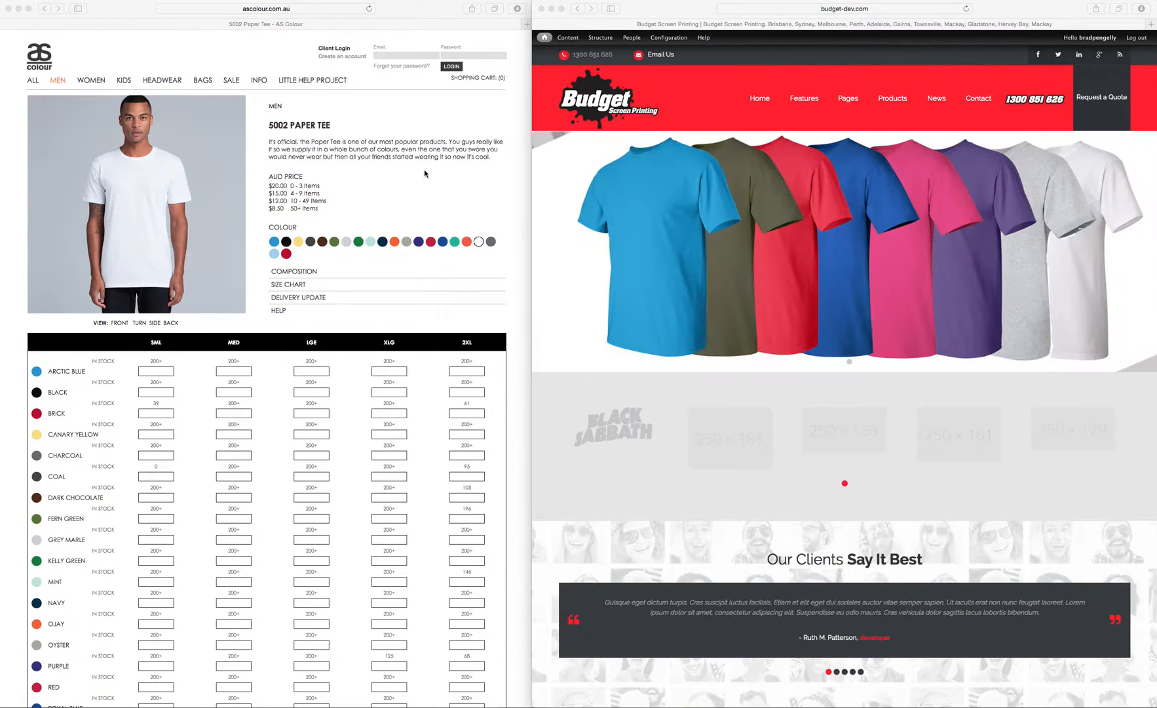
Examine the Paper Tee's product code, name and description on the AS Colour supplier page
{"action": "left_click", "coordinate": [332, 144]}
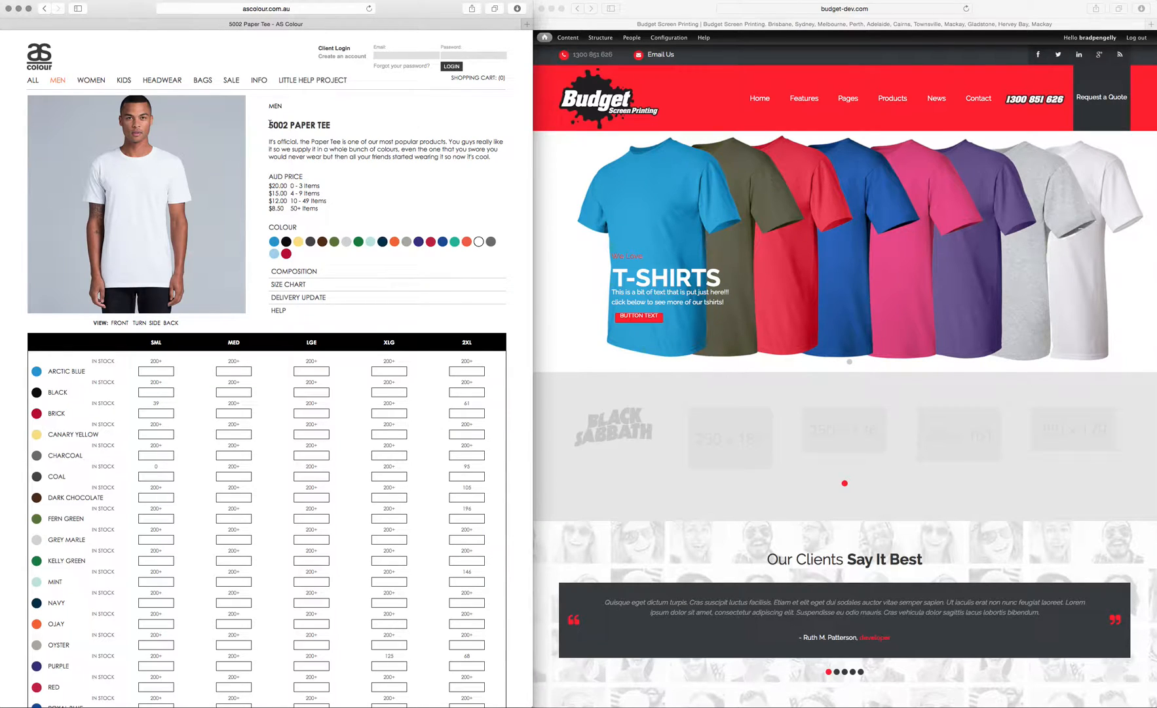
{"action": "left_click_drag", "start_coordinate": [269, 122], "coordinate": [488, 159]}
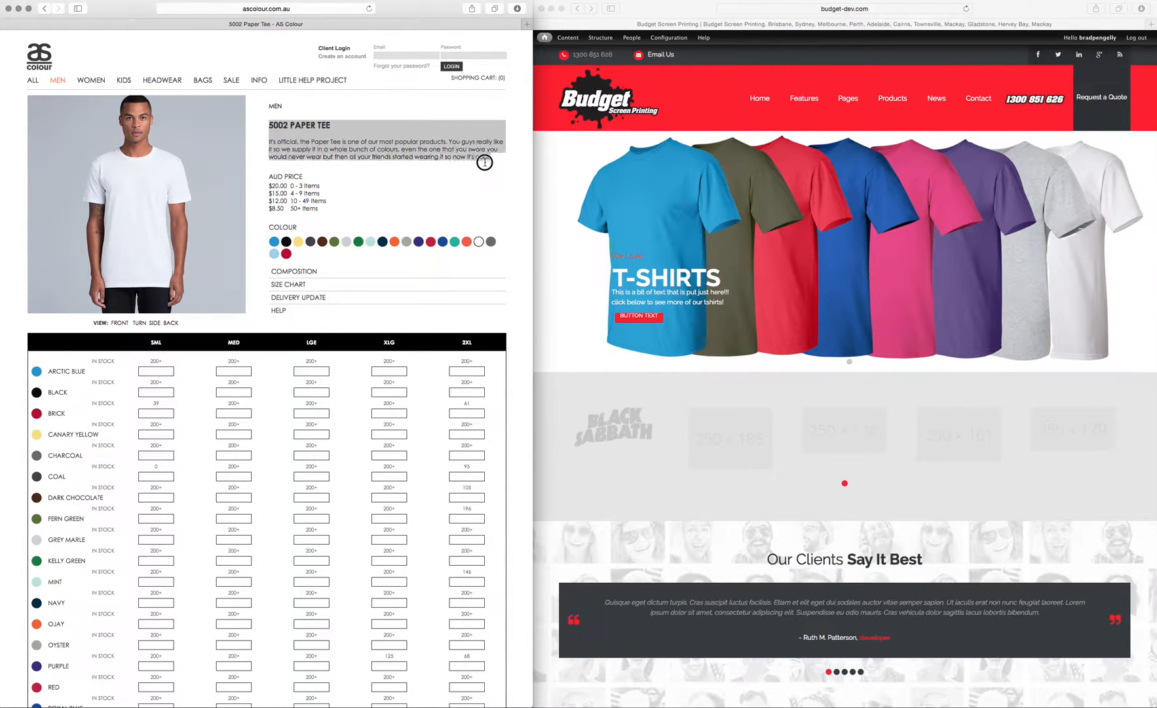
{"action": "left_click", "coordinate": [437, 156]}
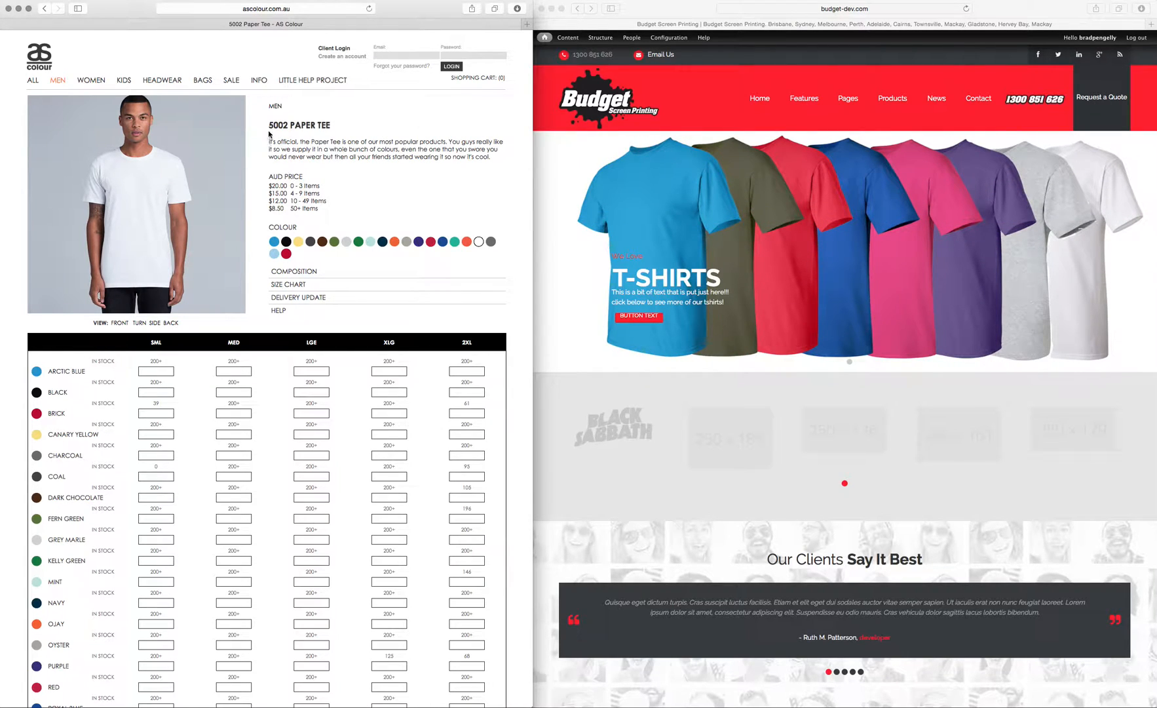
{"action": "left_click_drag", "start_coordinate": [269, 134], "coordinate": [459, 158]}
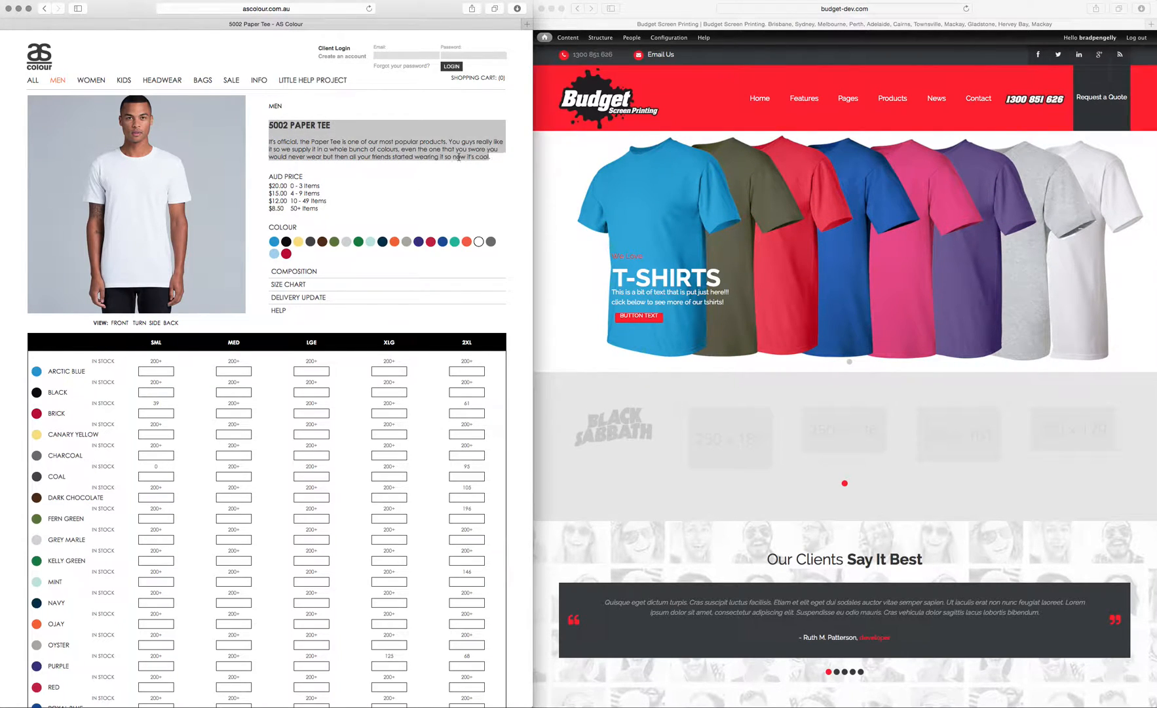
{"action": "left_click", "coordinate": [459, 157]}
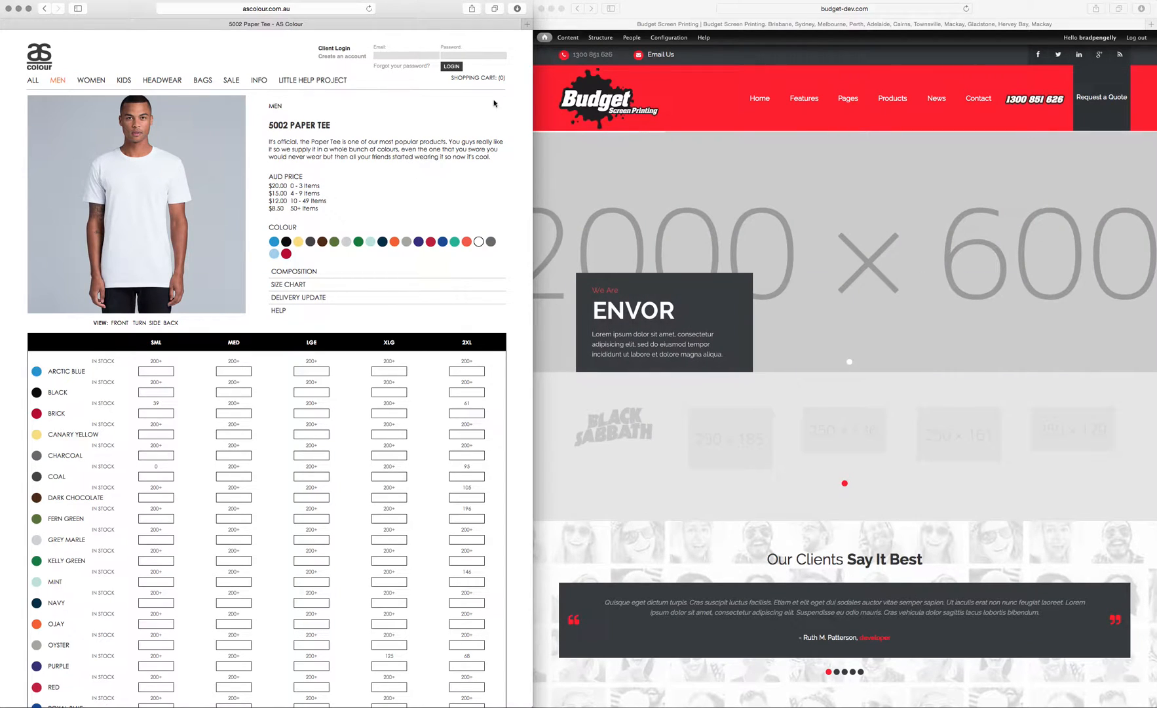
Open the form for adding new Products content on the budget-dev.com site
{"action": "left_click", "coordinate": [671, 13]}
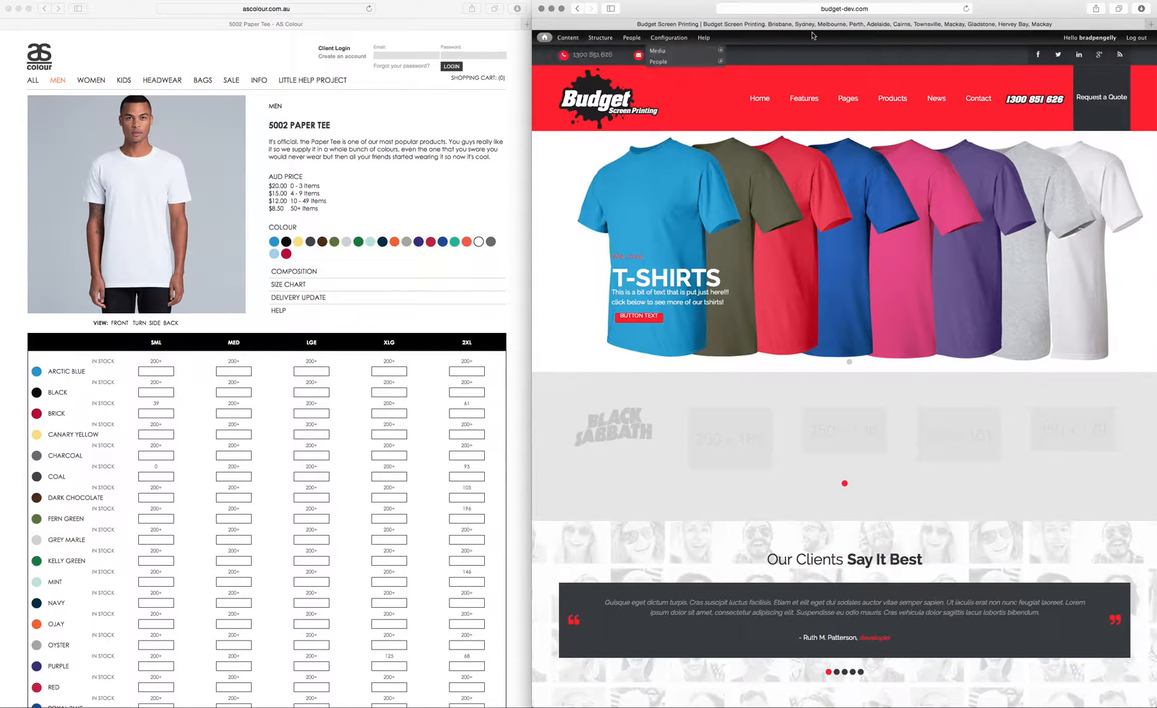
{"action": "mouse_move", "coordinate": [574, 40]}
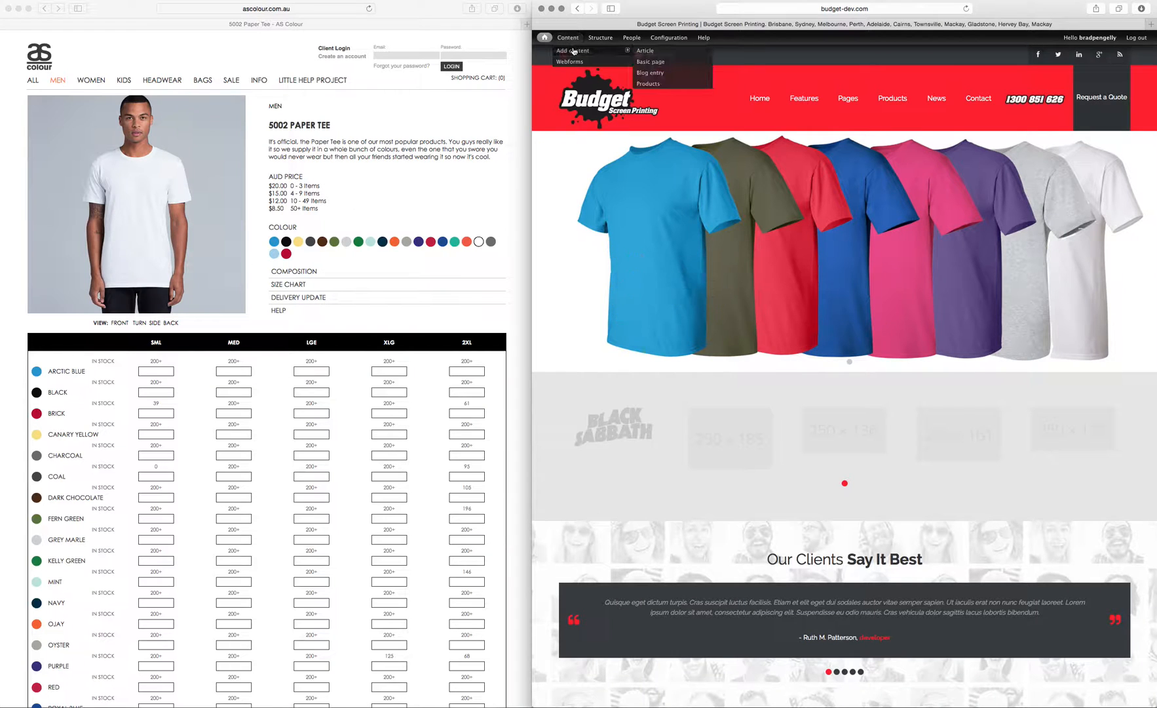
{"action": "left_click", "coordinate": [653, 86]}
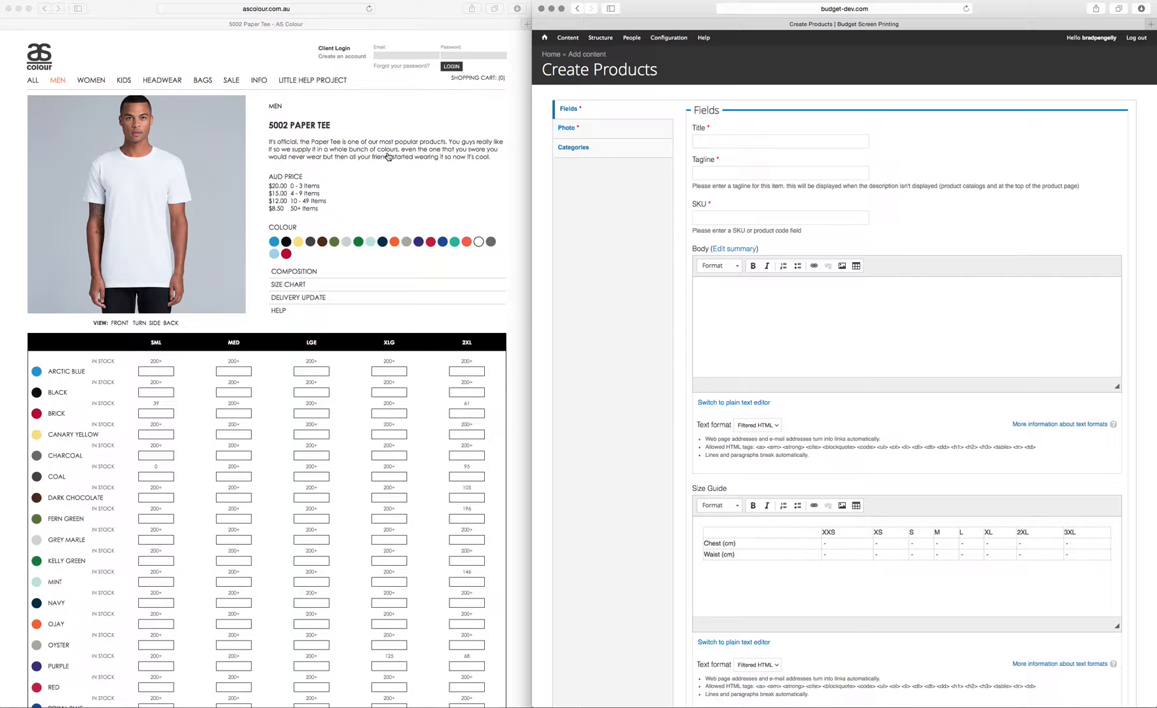
Expand the Paper Tee's size chart on the AS Colour page to view its body measurements
{"action": "left_click", "coordinate": [332, 149]}
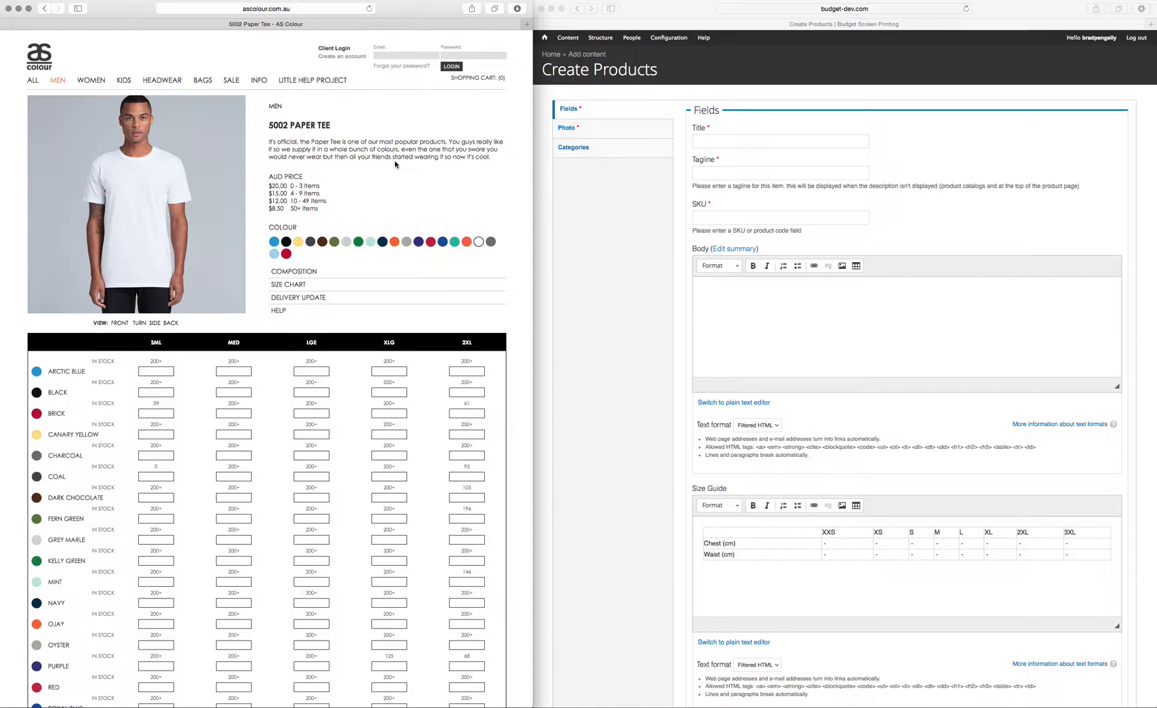
{"action": "left_click", "coordinate": [295, 289]}
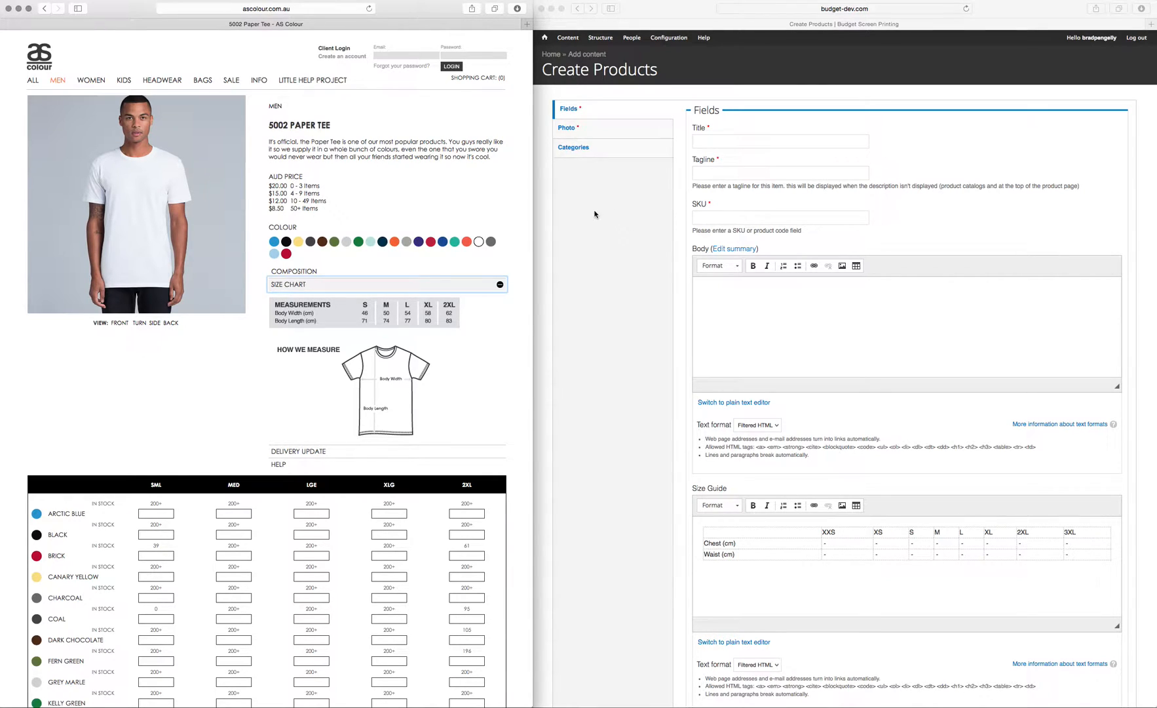
{"action": "left_click", "coordinate": [404, 150]}
Enter "AS Colour Paper Tee" as the new product's title, following the name on the supplier page
{"action": "left_click", "coordinate": [635, 257]}
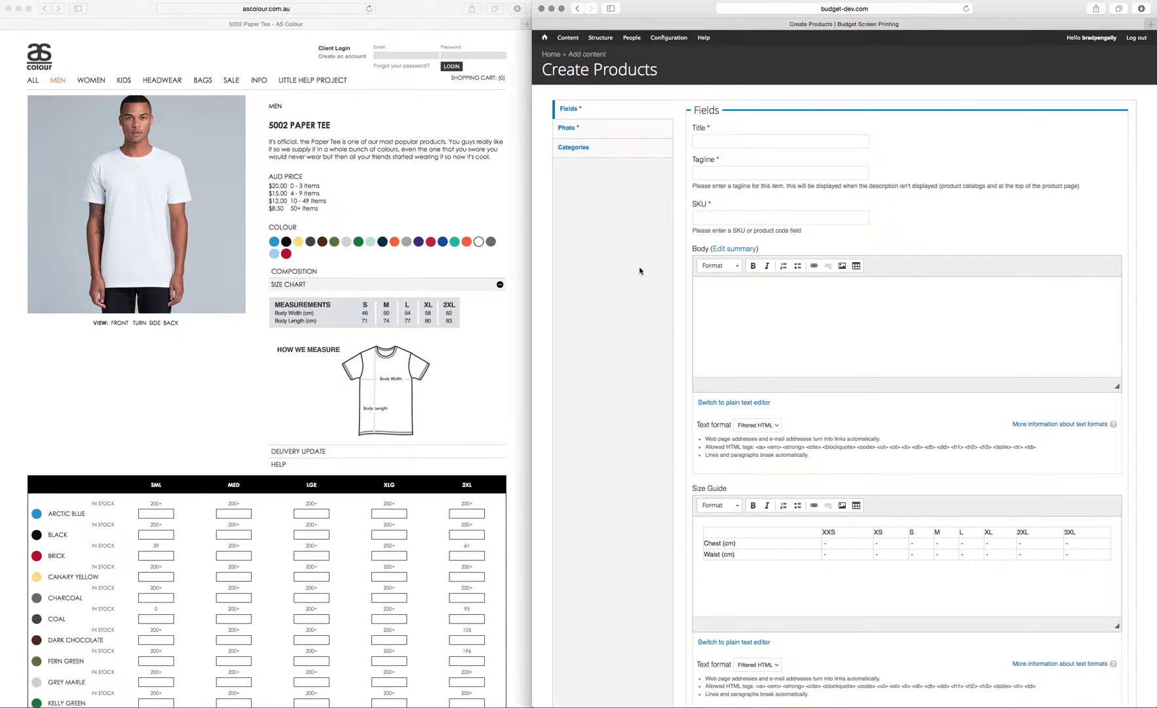
{"action": "left_click", "coordinate": [743, 143]}
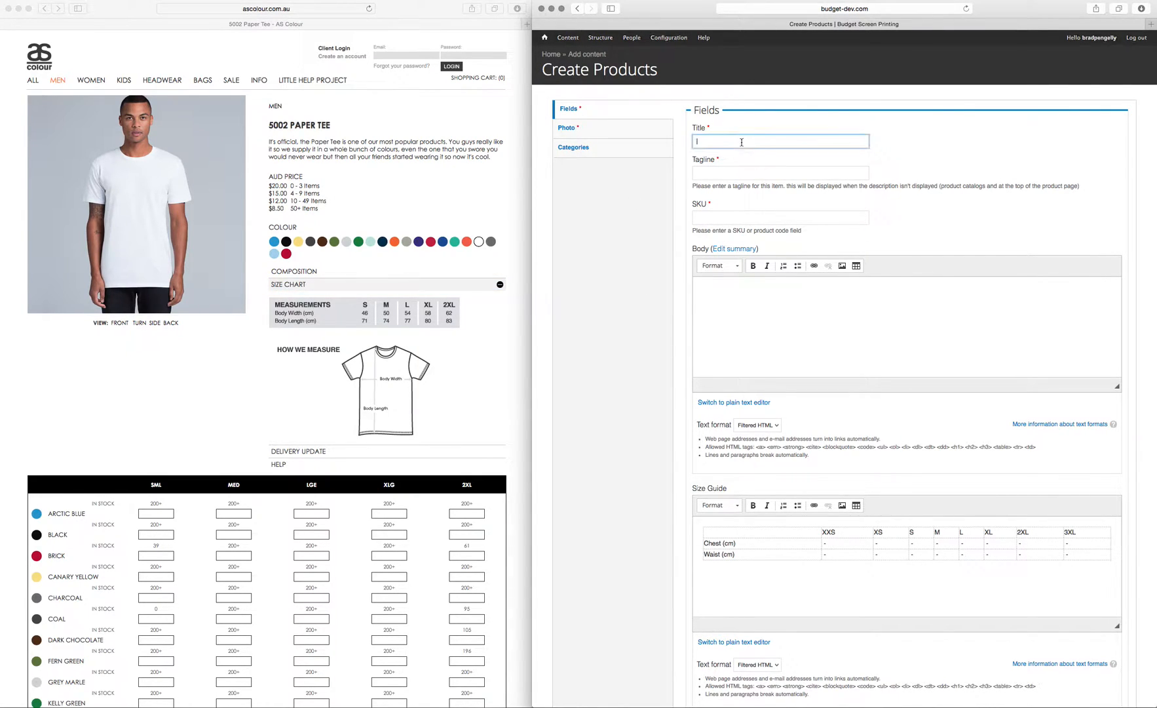
{"action": "type", "text": "AS Colour"}
{"action": "left_click", "coordinate": [354, 163]}
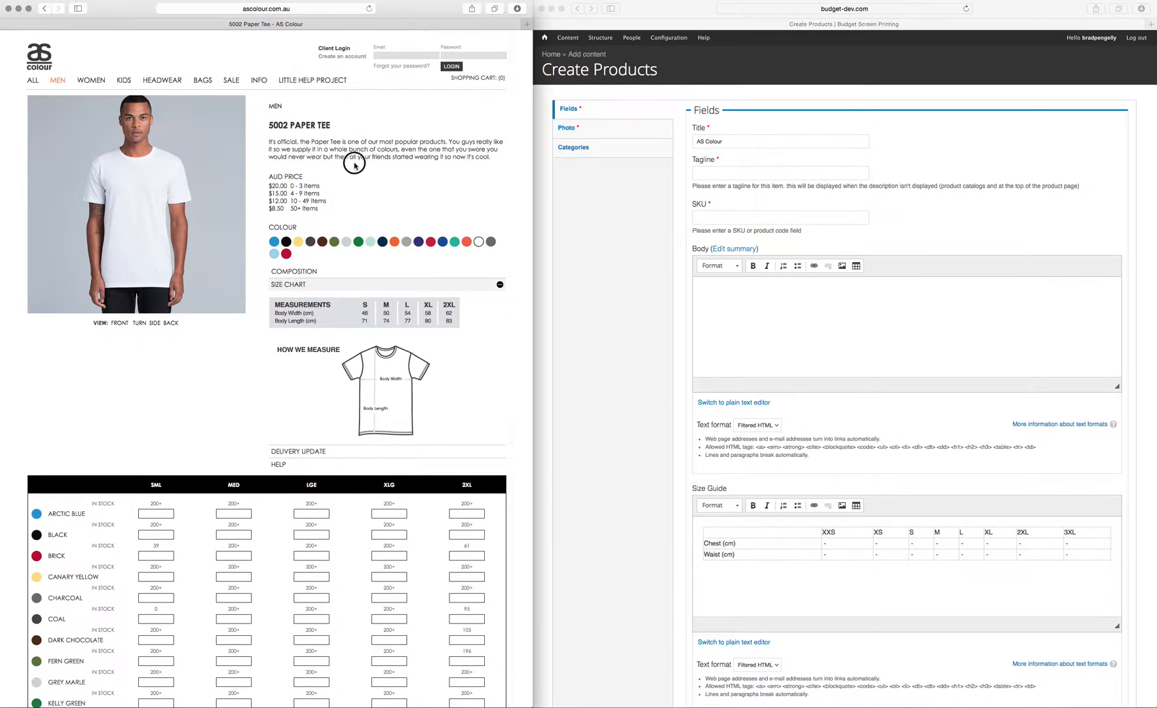
{"action": "left_click_drag", "start_coordinate": [290, 124], "coordinate": [331, 125]}
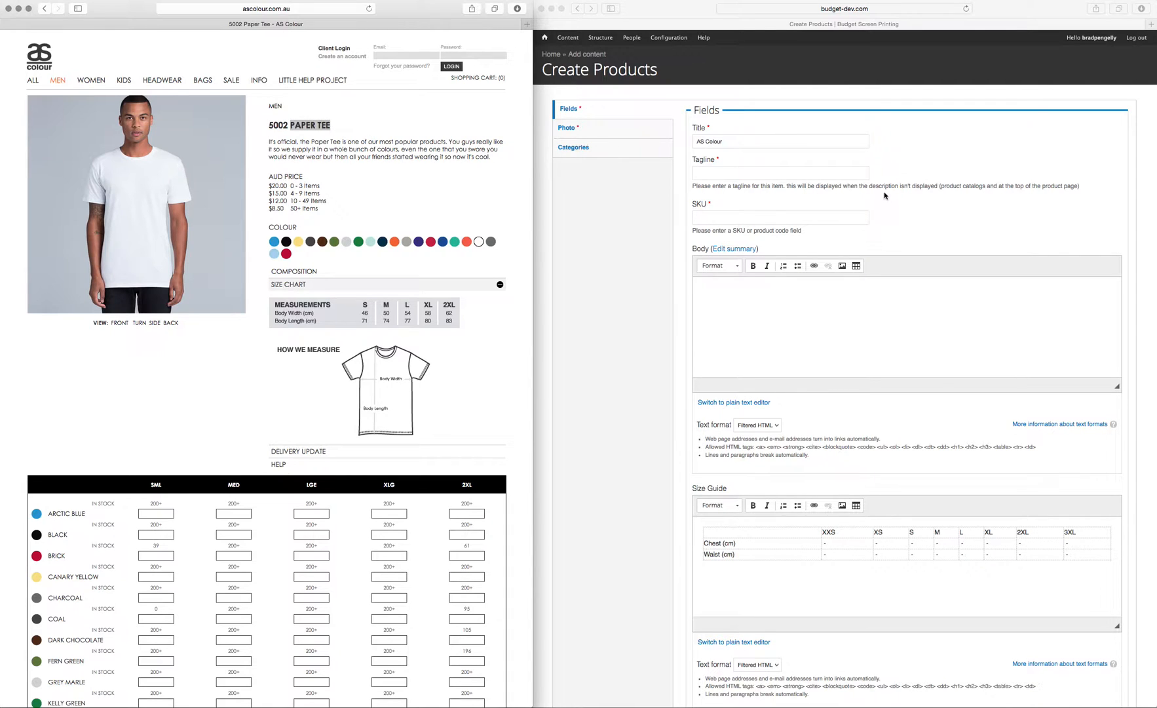
{"action": "left_click", "coordinate": [753, 142]}
{"action": "type", "text": "Paper Tee"}
Enter "Paper Tee" as the new product's tagline
{"action": "left_click", "coordinate": [801, 173]}
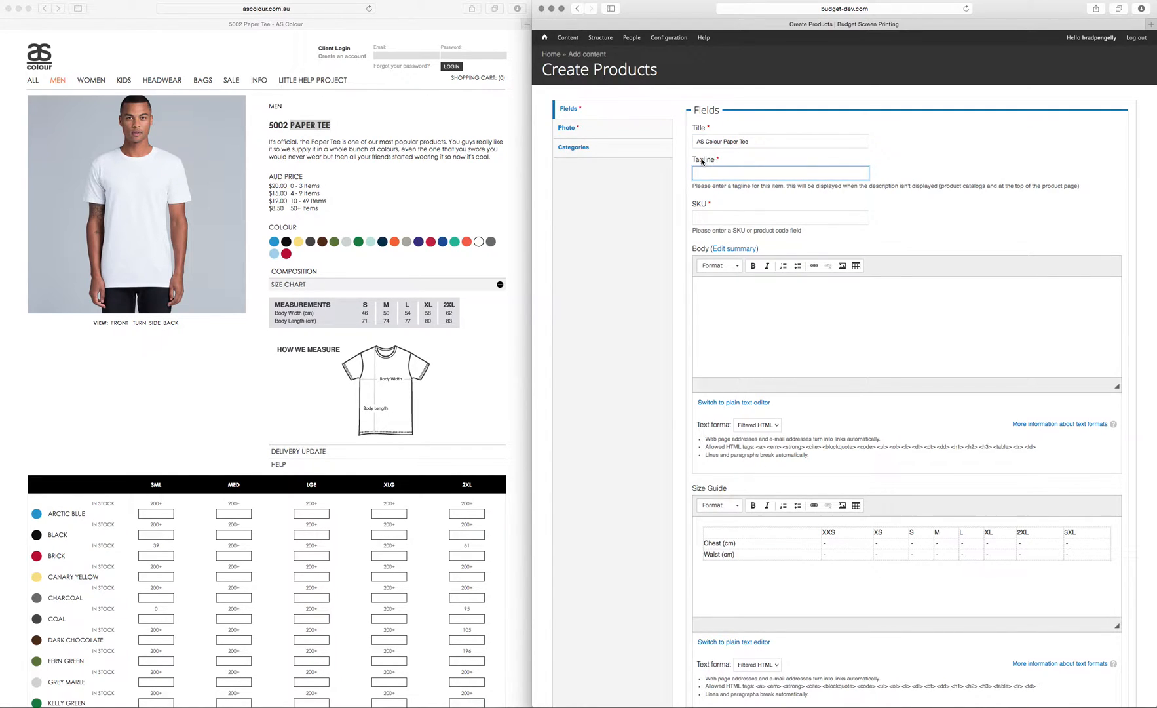
{"action": "scroll", "coordinate": [714, 160], "scroll_direction": "down", "scroll_amount": 1}
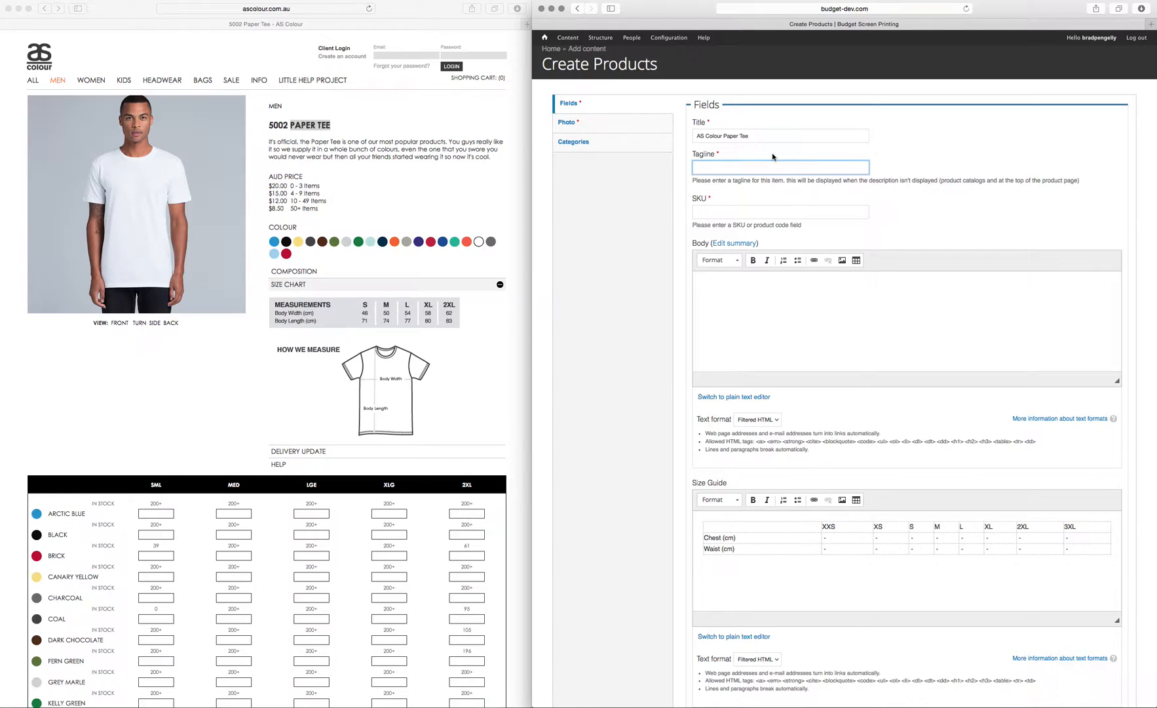
{"action": "type", "text": "Paper Tee"}
Look up the product code on the supplier page and enter "ASC5001" as the new product's SKU
{"action": "left_click", "coordinate": [733, 210]}
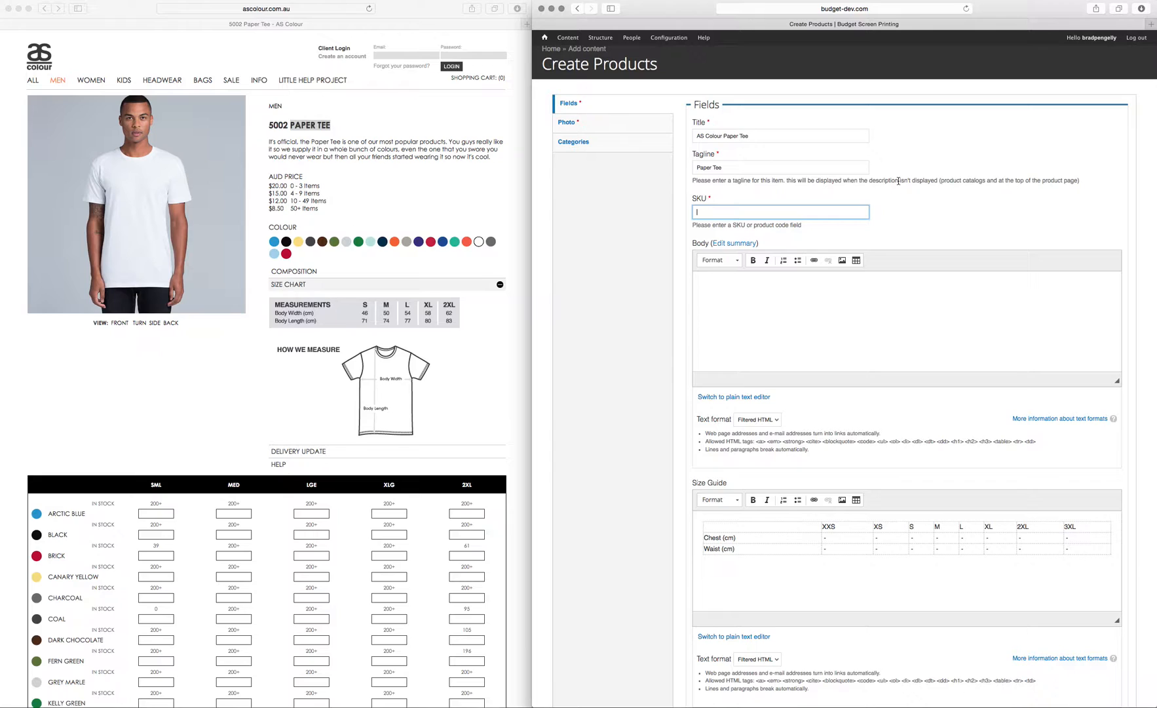
{"action": "left_click", "coordinate": [365, 151]}
{"action": "left_click", "coordinate": [353, 153]}
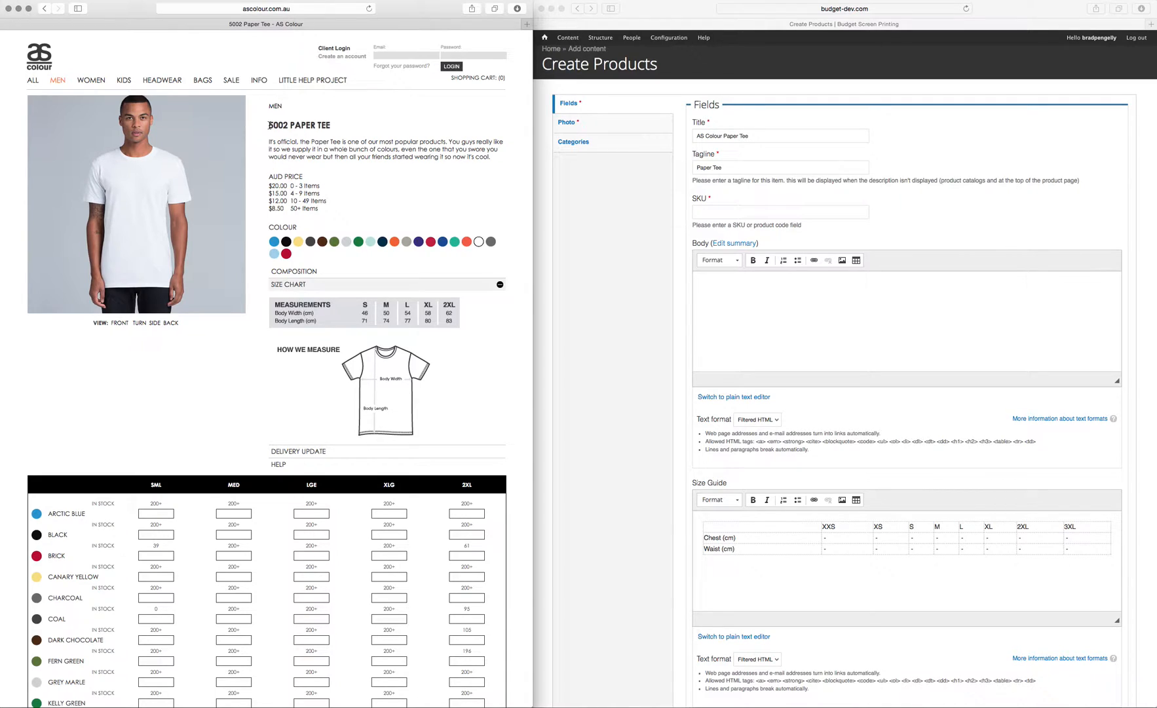
{"action": "mouse_move", "coordinate": [268, 125]}
{"action": "left_mouse_down"}
{"action": "mouse_move", "coordinate": [300, 125]}
{"action": "mouse_move", "coordinate": [288, 125]}
{"action": "left_mouse_up"}
{"action": "left_click", "coordinate": [770, 211]}
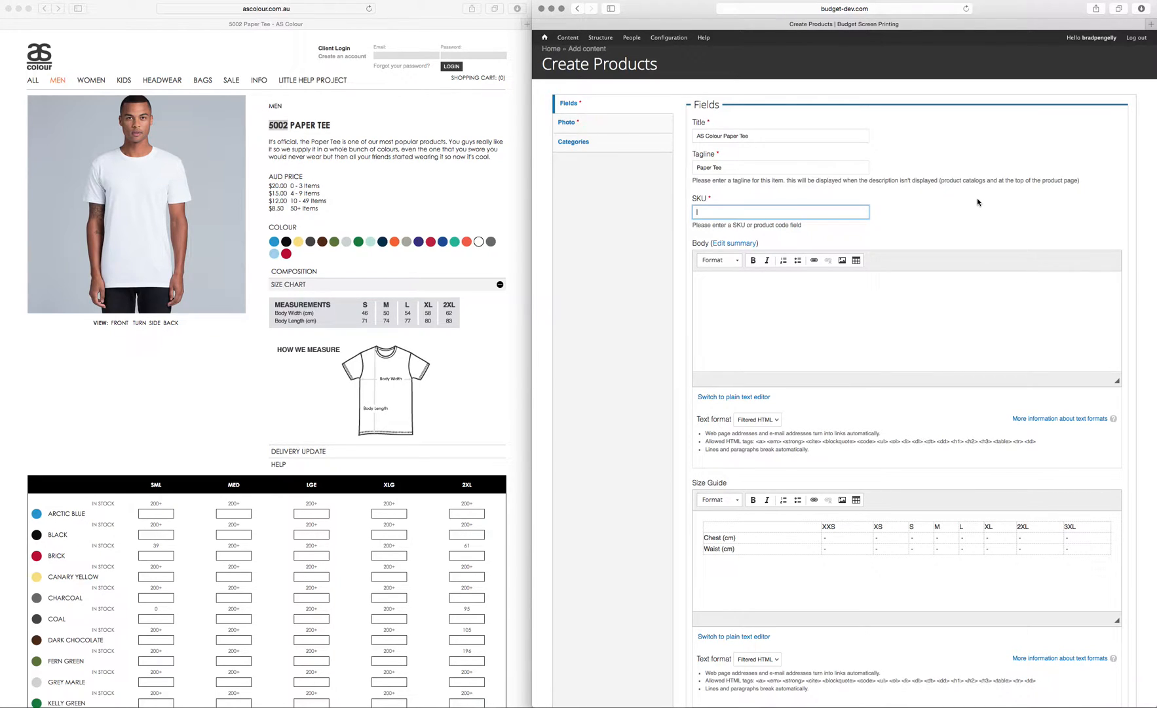
{"action": "type", "text": "ASC5001"}
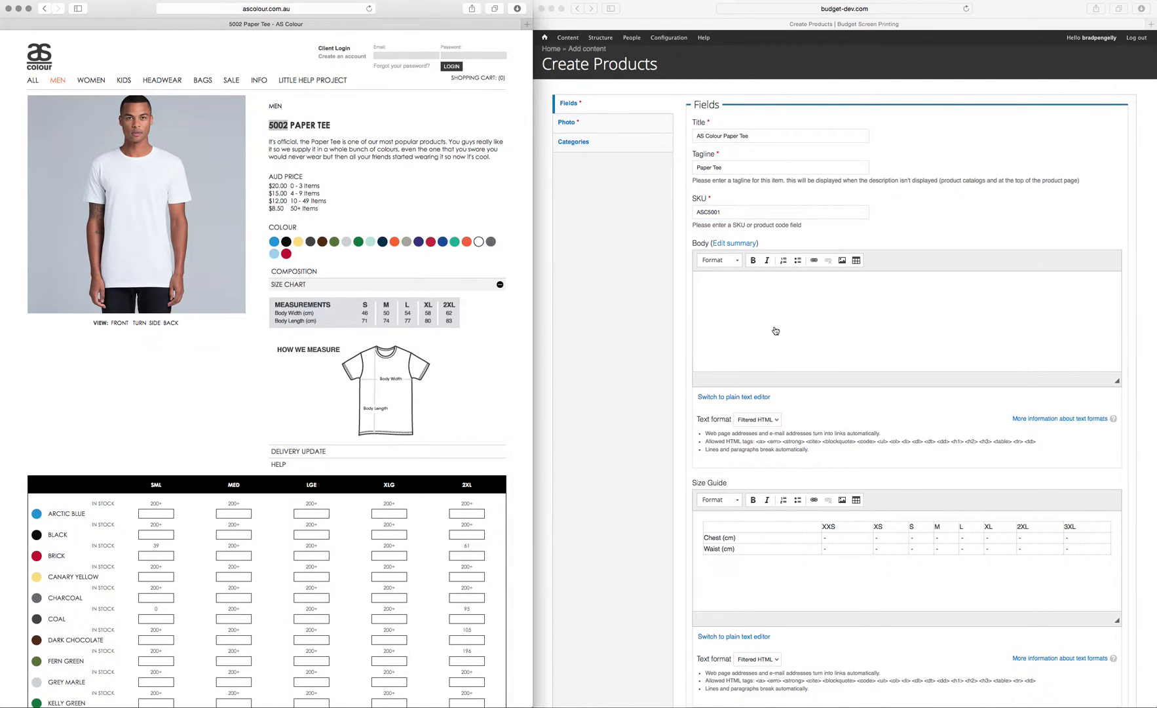
Switch to Excel, then move and enlarge the Budget Screen Printing_Website Content.xlsx window to show its keyword lists
{"action": "left_click", "coordinate": [737, 282]}
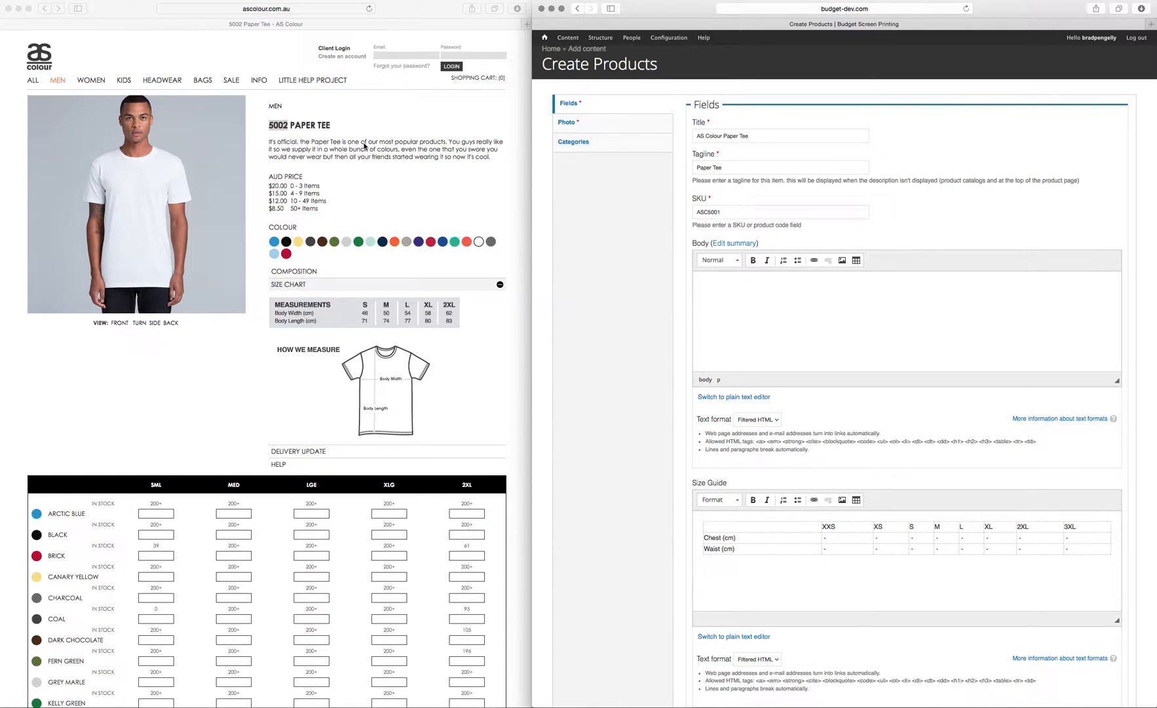
{"action": "left_click", "coordinate": [750, 296]}
{"action": "key", "text": "super+Tab"}
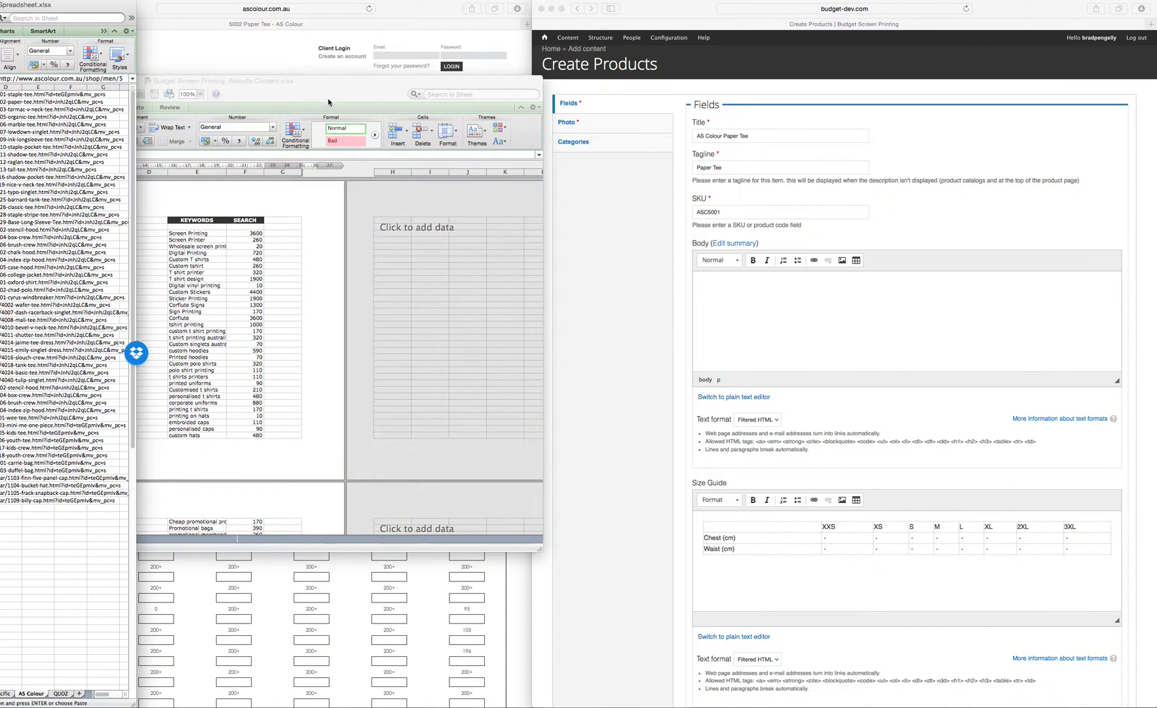
{"action": "left_click", "coordinate": [320, 86]}
{"action": "left_click_drag", "start_coordinate": [319, 86], "coordinate": [556, 38]}
{"action": "left_click_drag", "start_coordinate": [421, 186], "coordinate": [433, 315]}
{"action": "left_click_drag", "start_coordinate": [780, 499], "coordinate": [843, 605]}
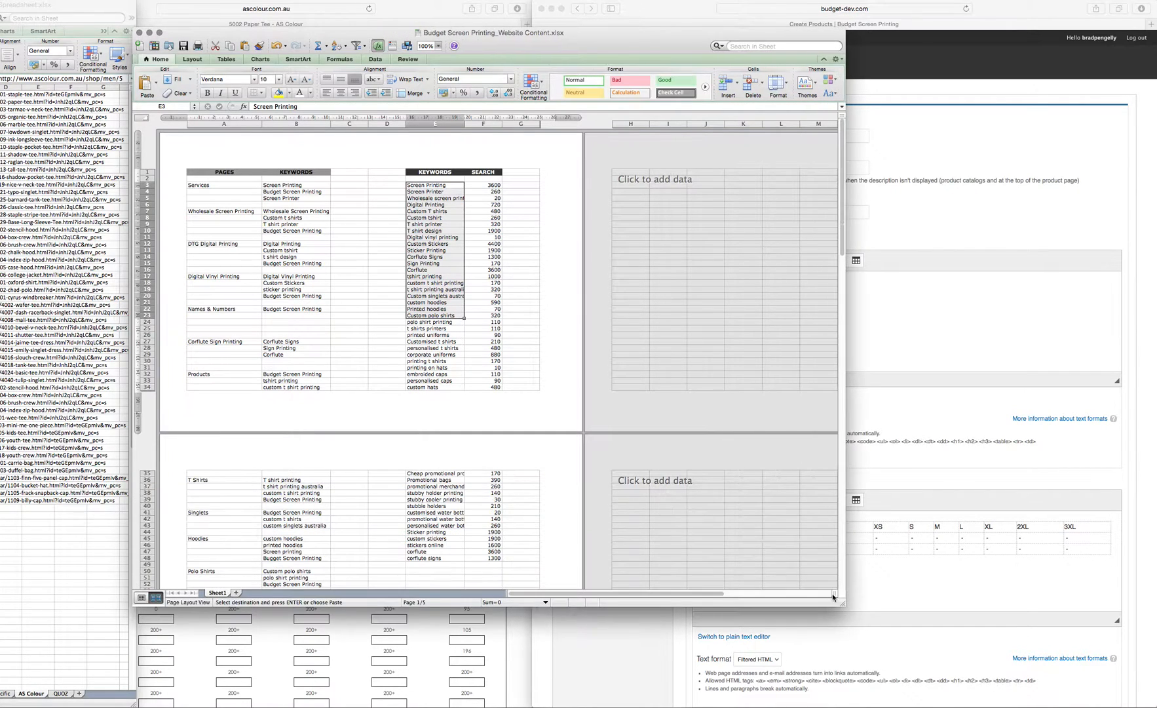
Widen the Keywords column beside the Search column so the full keyword phrases fit
{"action": "left_click_drag", "start_coordinate": [433, 185], "coordinate": [457, 558]}
{"action": "left_click_drag", "start_coordinate": [465, 123], "coordinate": [493, 122]}
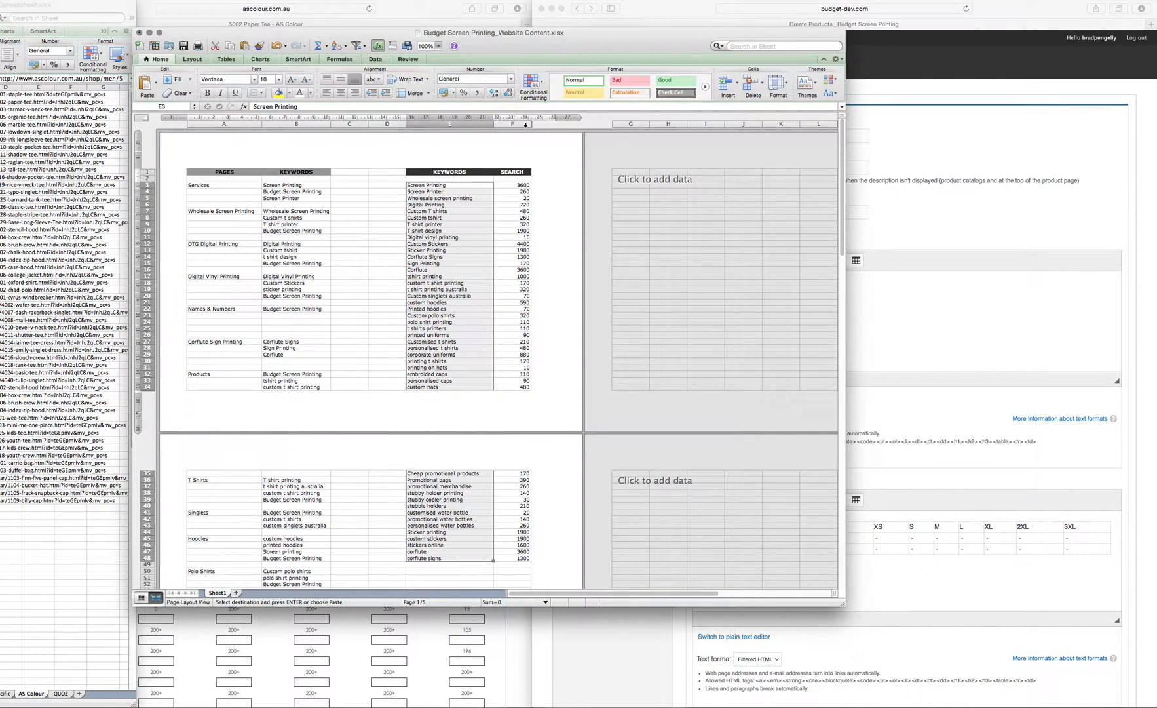
{"action": "left_click", "coordinate": [438, 222]}
Examine the keyword list and its search volumes for t-shirt phrases suitable for the product description
{"action": "left_click_drag", "start_coordinate": [441, 185], "coordinate": [450, 557]}
{"action": "left_click", "coordinate": [447, 525]}
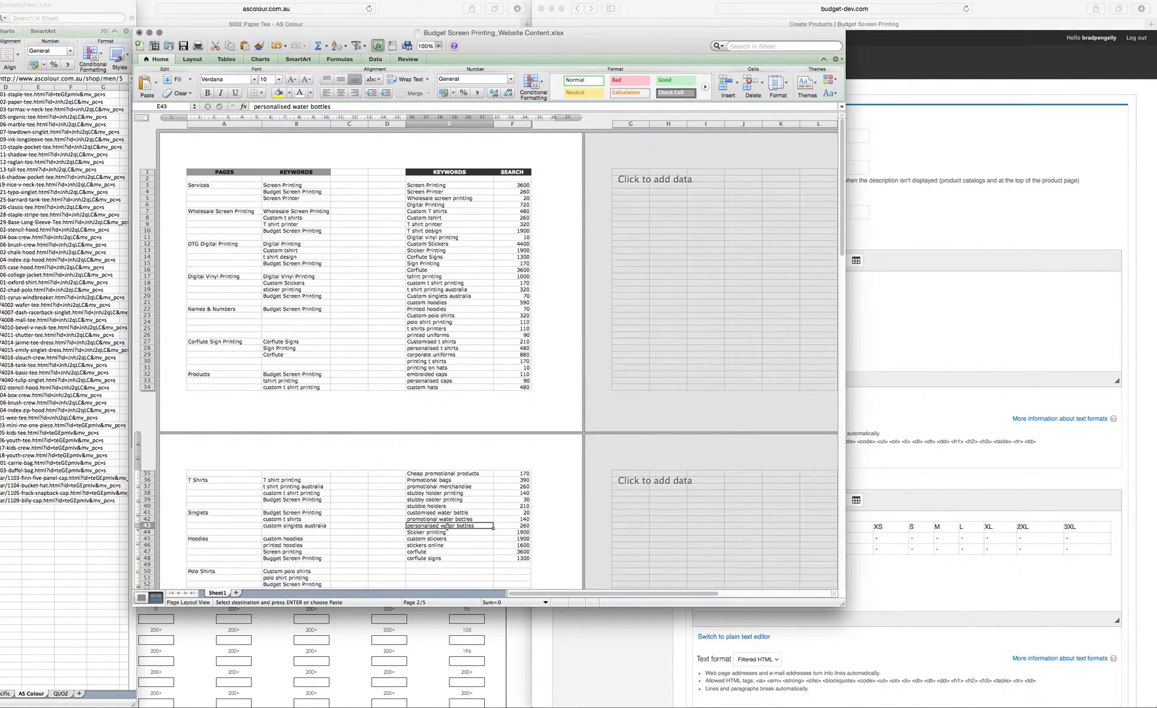
{"action": "left_click", "coordinate": [428, 185]}
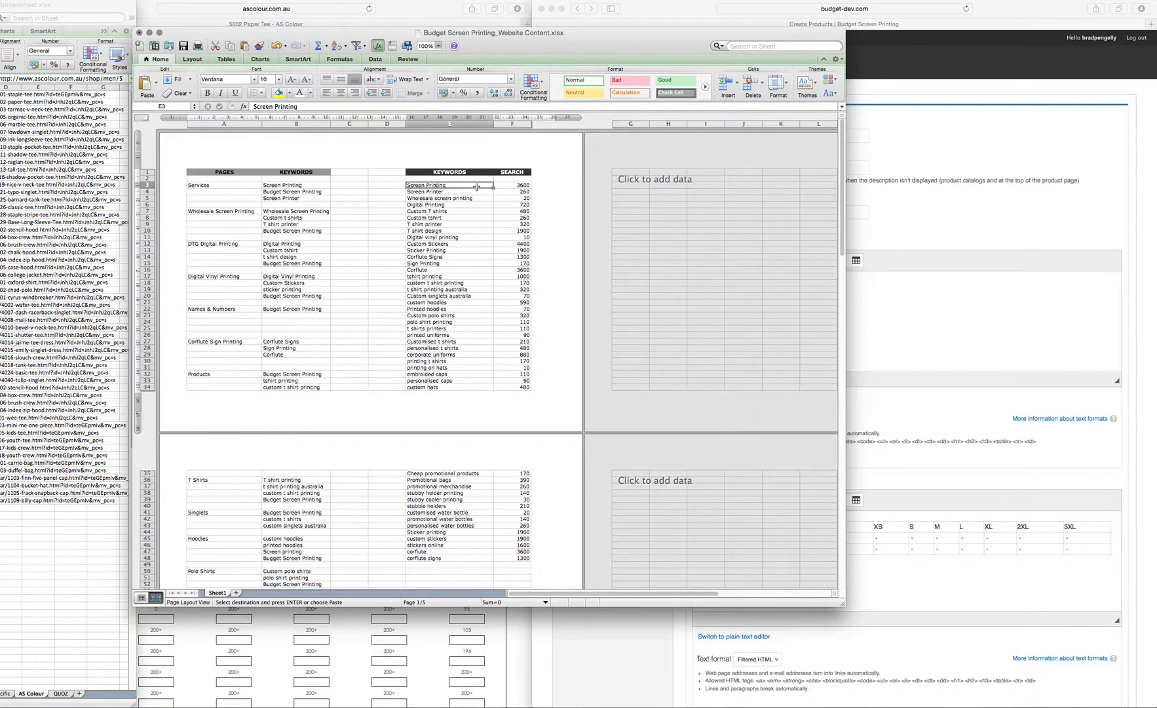
{"action": "left_click", "coordinate": [429, 210]}
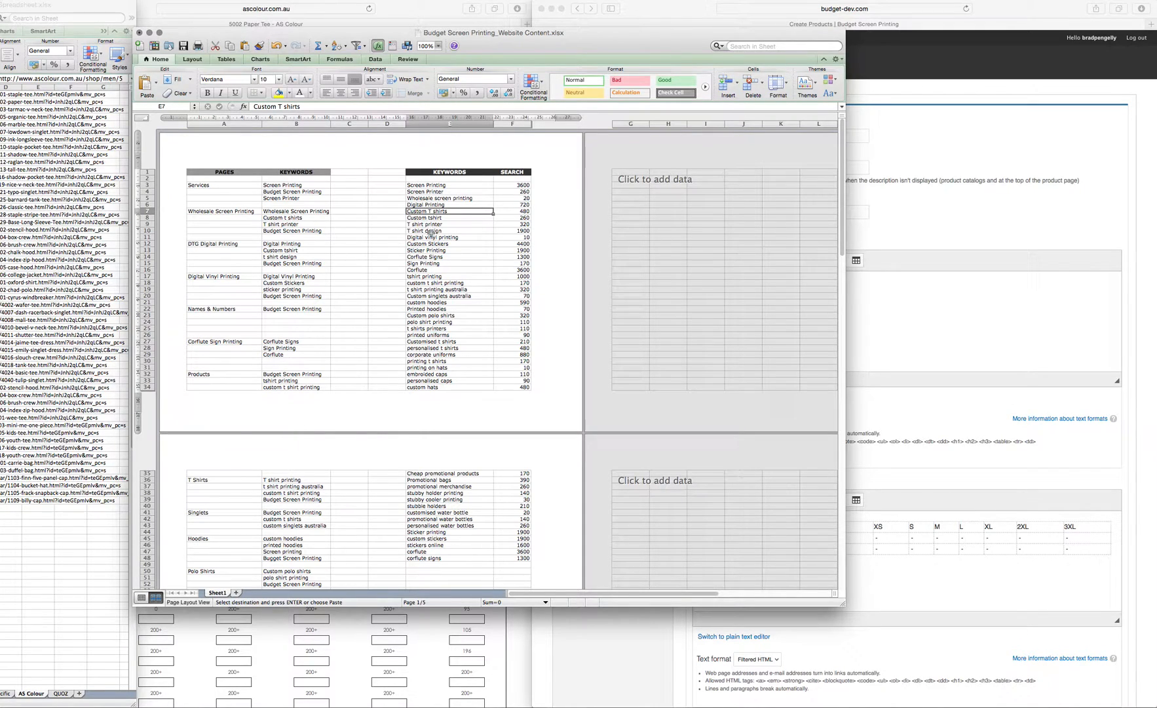
{"action": "left_click", "coordinate": [440, 224]}
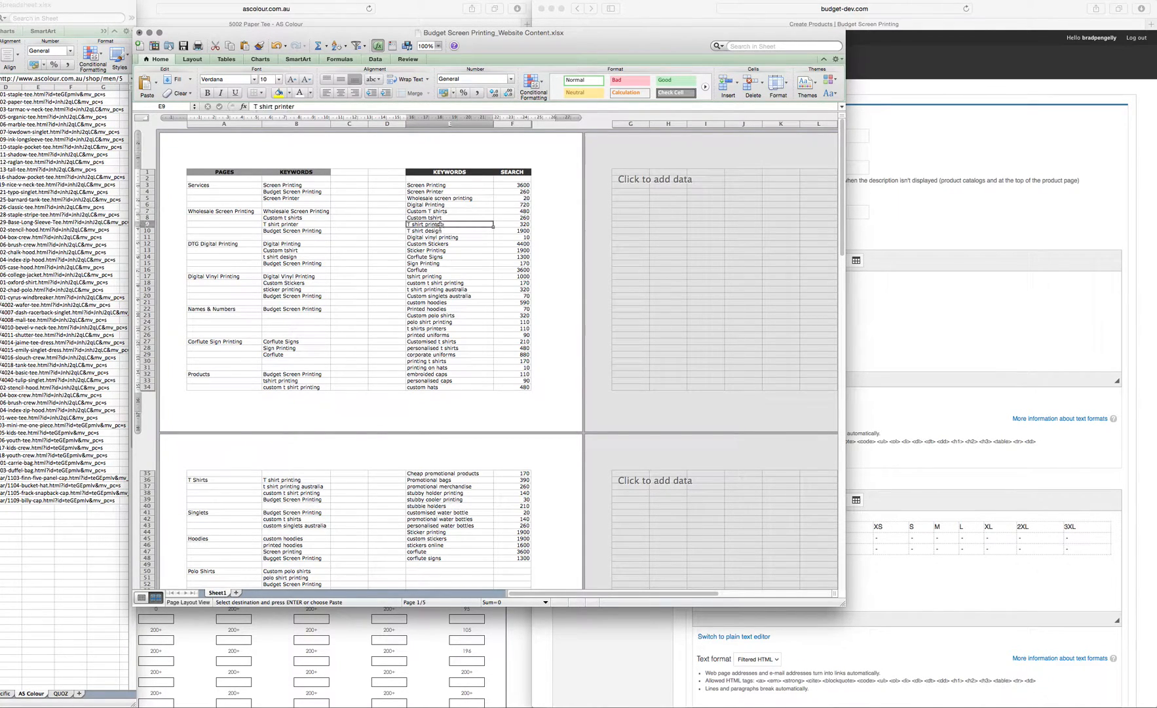
{"action": "left_click", "coordinate": [437, 277]}
{"action": "left_click", "coordinate": [445, 283]}
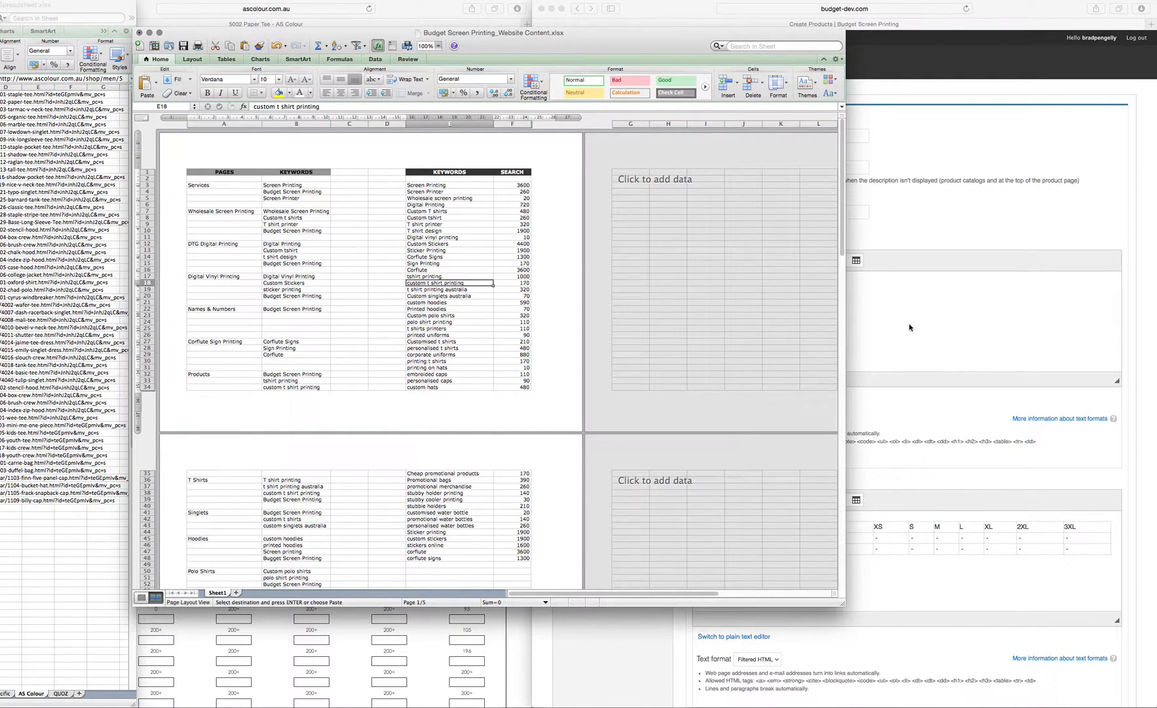
Switch back to Safari and start the product's body text with "The Paper T-shirt"
{"action": "key", "text": "super+Tab"}
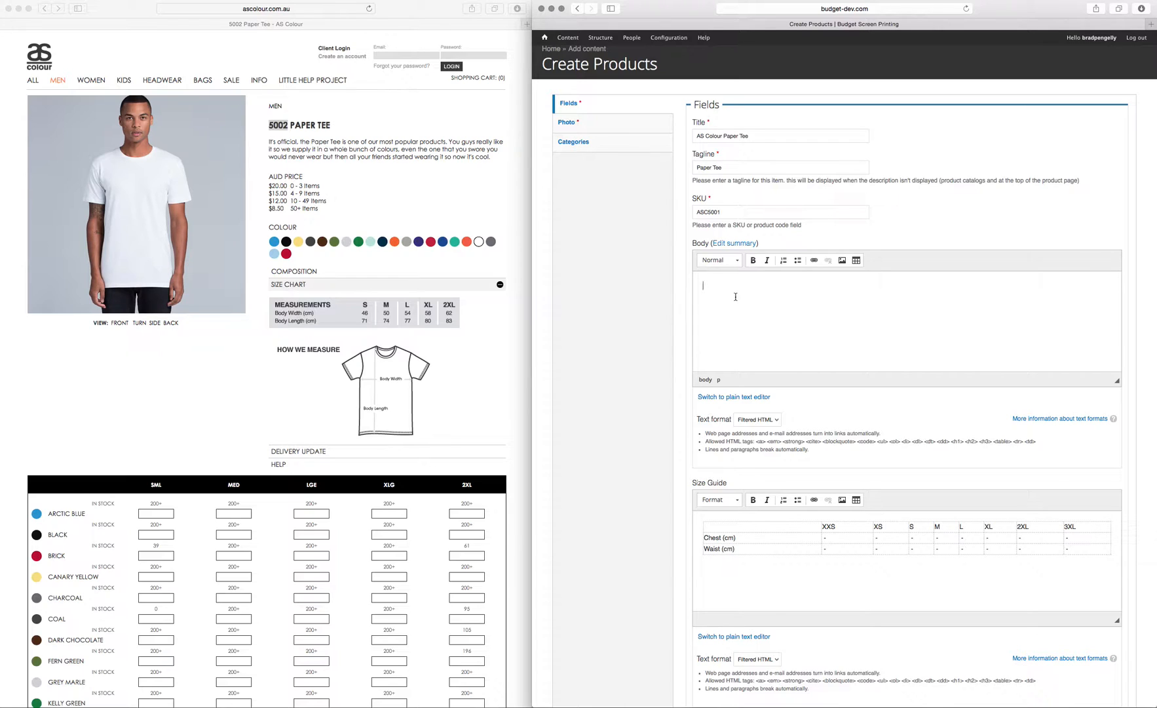
{"action": "left_click", "coordinate": [371, 150]}
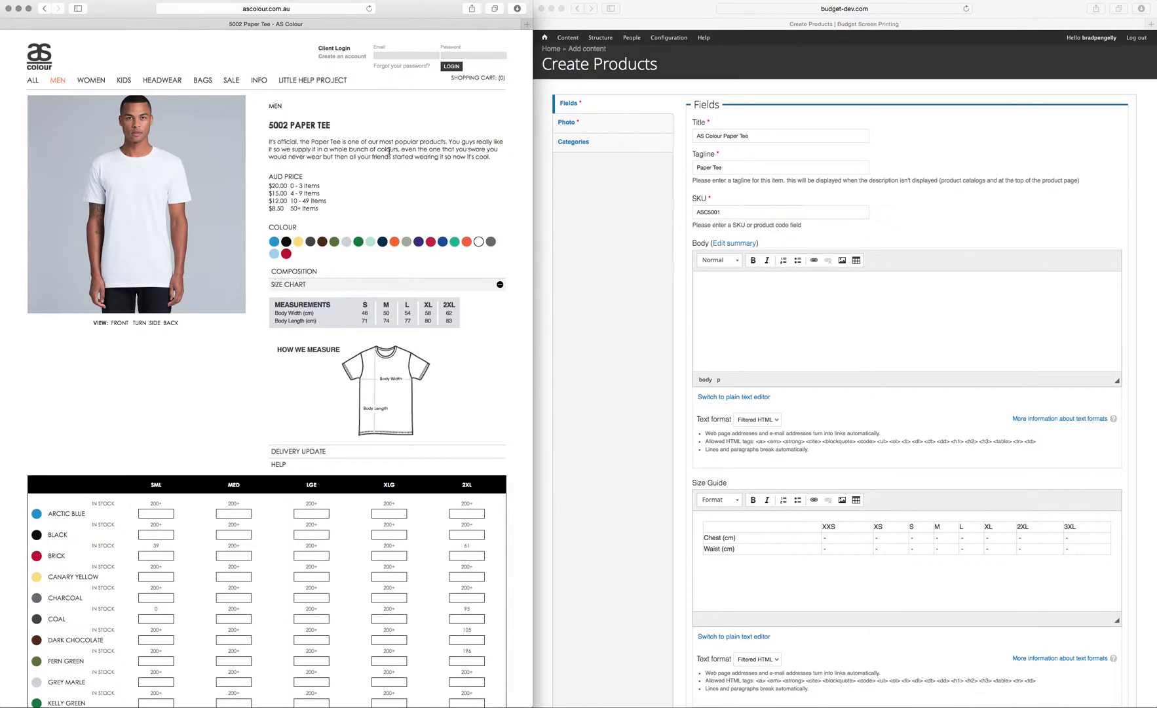
{"action": "left_click", "coordinate": [723, 284]}
{"action": "type", "text": "T"}
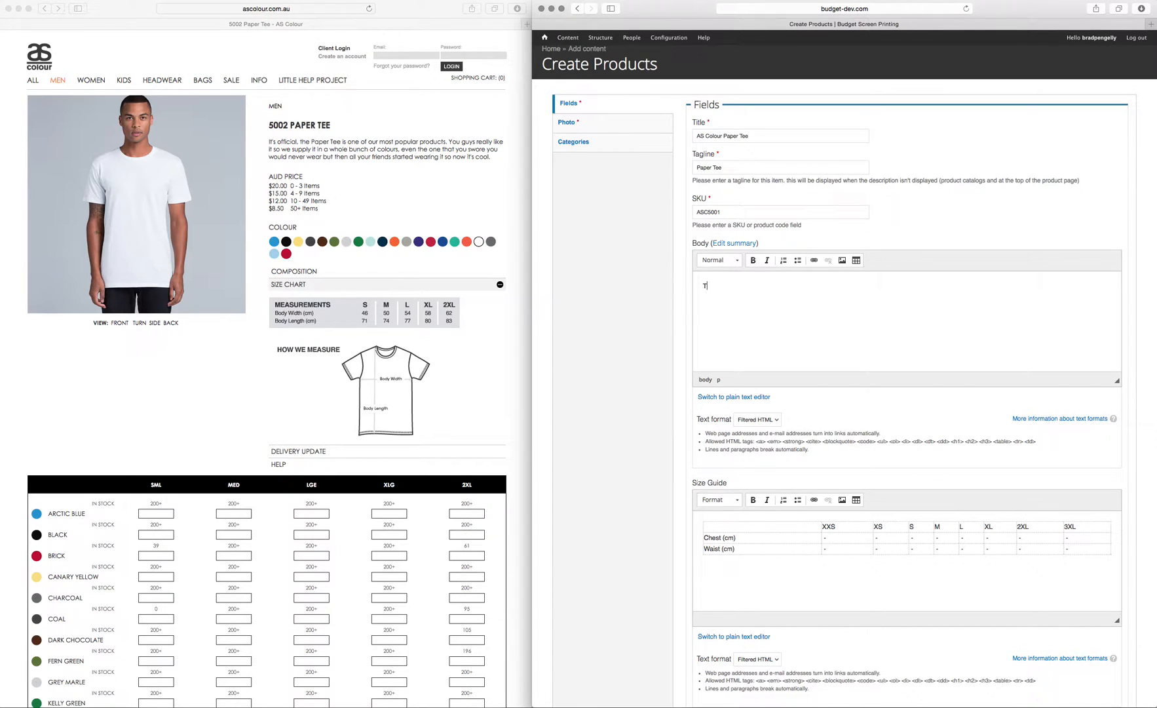
{"action": "type", "text": "he Paper T-shirt"}
Continue the body sentence with "is one of our best selling t-shirts", using the supplier's description as reference
{"action": "left_click", "coordinate": [316, 143]}
{"action": "left_click_drag", "start_coordinate": [311, 142], "coordinate": [341, 142]}
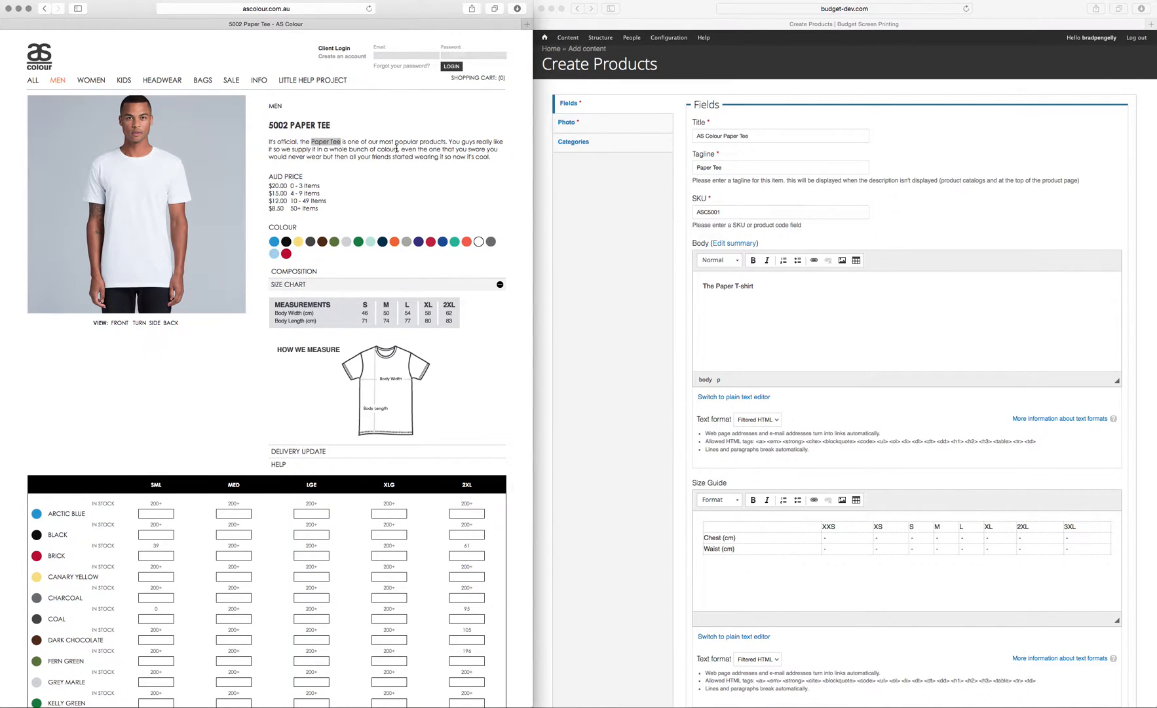
{"action": "left_click", "coordinate": [813, 283]}
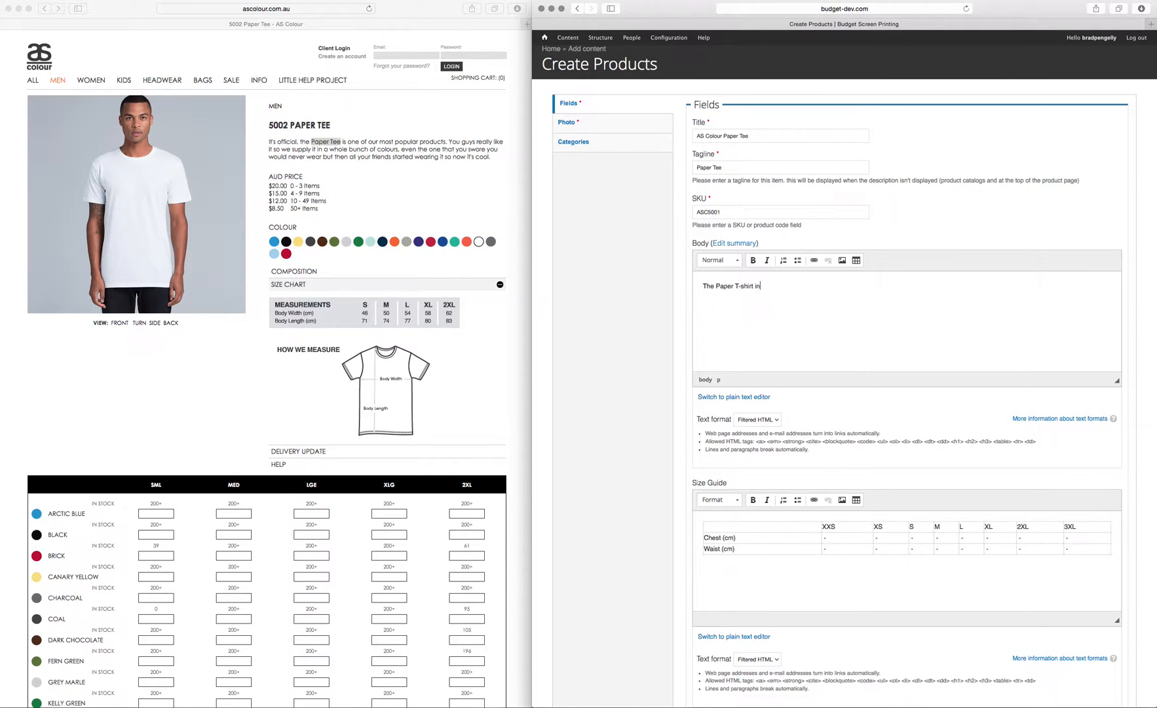
{"action": "type", "text": "is one of "}
{"action": "type", "text": "our best sellin"}
{"action": "type", "text": "g pr"}
{"action": "type", "text": "t-shirts"}
Continue the body text with "Everyone really likes it so it comes in a whole bunch of colours.", following the supplier's description
{"action": "type", "text": ". Everyone r"}
{"action": "type", "text": "eally likes "}
{"action": "type", "text": "it so it comes i"}
{"action": "type", "text": "n "}
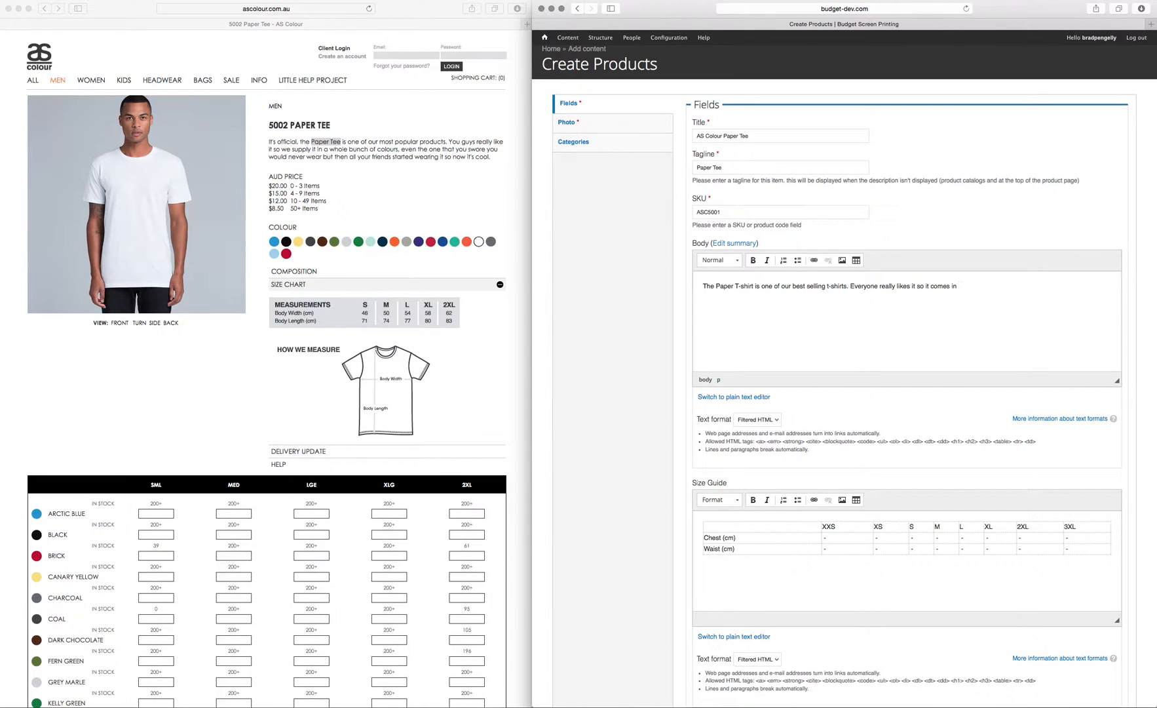
{"action": "type", "text": "a whole bunch of colours"}
{"action": "left_click", "coordinate": [351, 160]}
{"action": "left_click_drag", "start_coordinate": [329, 149], "coordinate": [398, 150]}
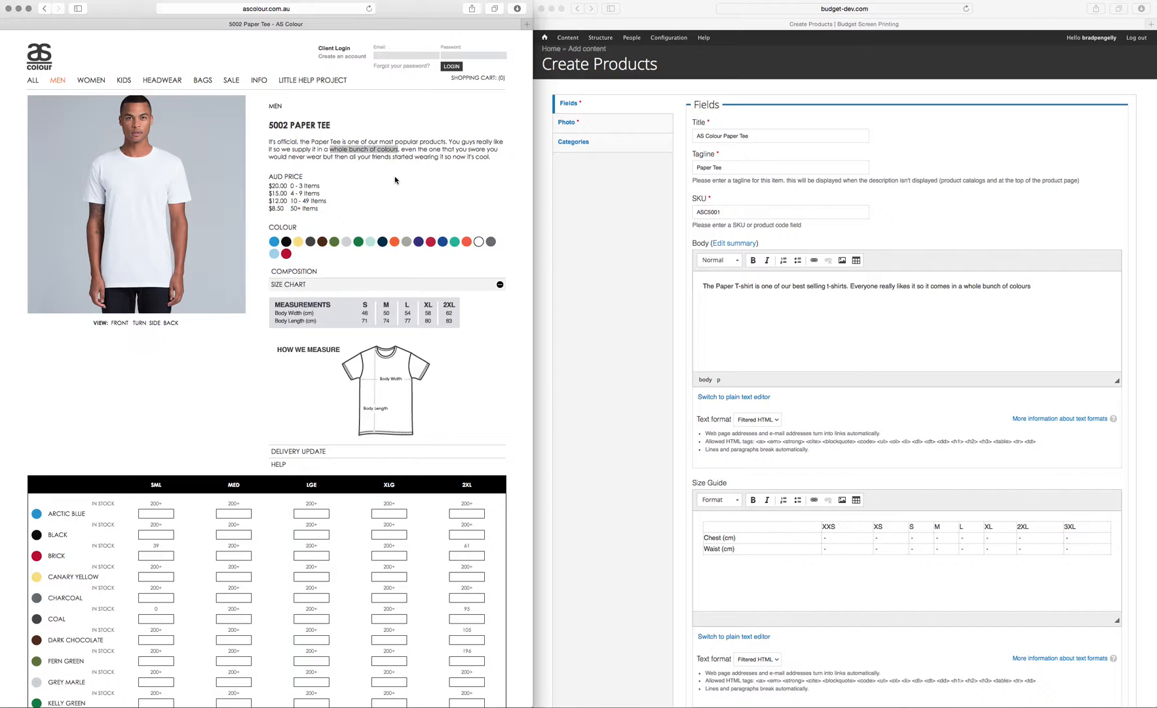
{"action": "left_click", "coordinate": [1050, 287]}
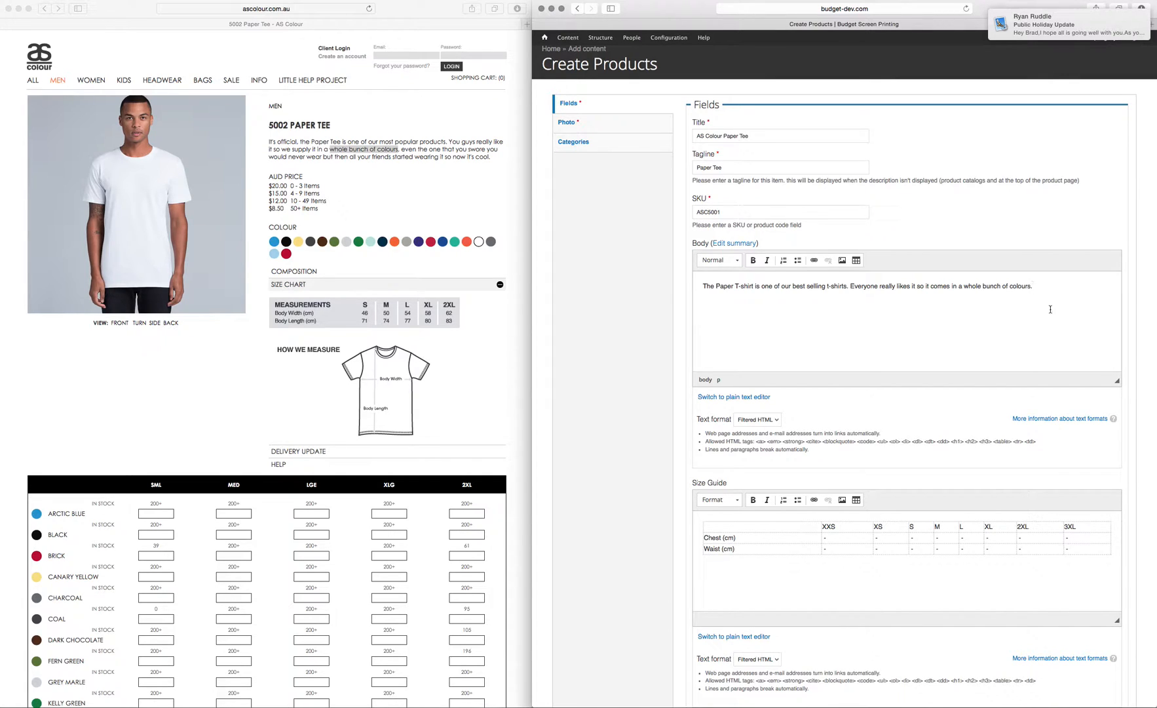
{"action": "key", "text": "Up"}
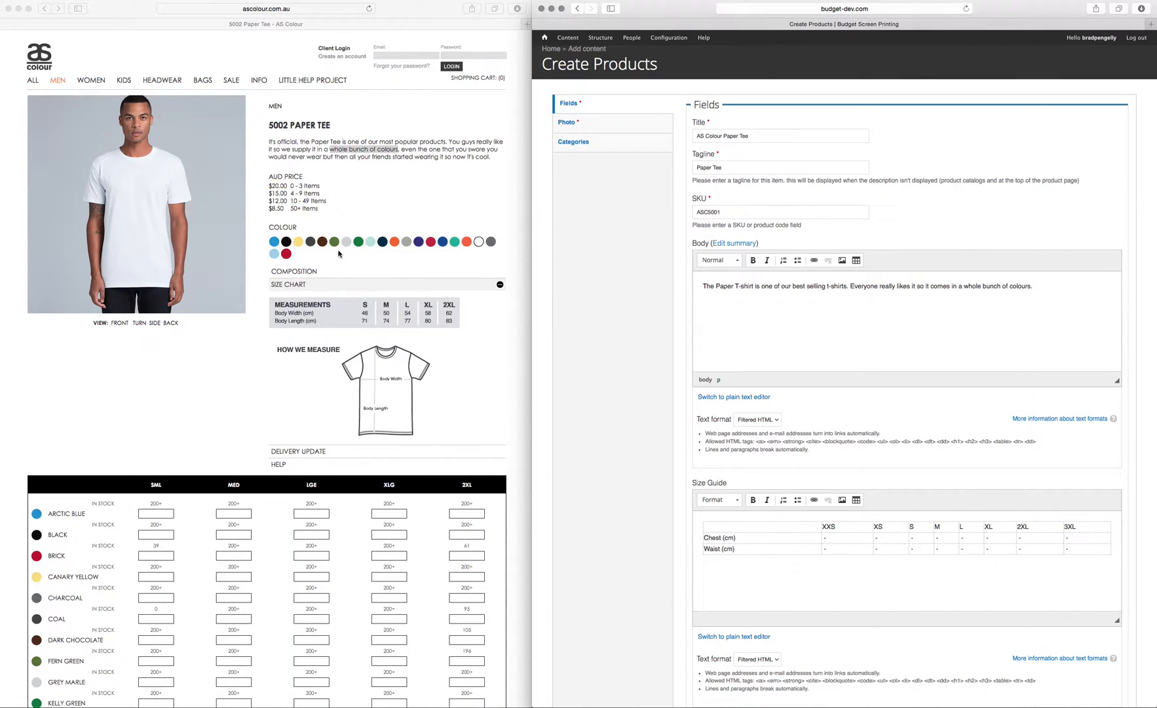
Show the supplier's composition details and add the line "150GSM 100% Cotton" as a new paragraph in the body
{"action": "left_click", "coordinate": [368, 266]}
{"action": "left_click", "coordinate": [303, 274]}
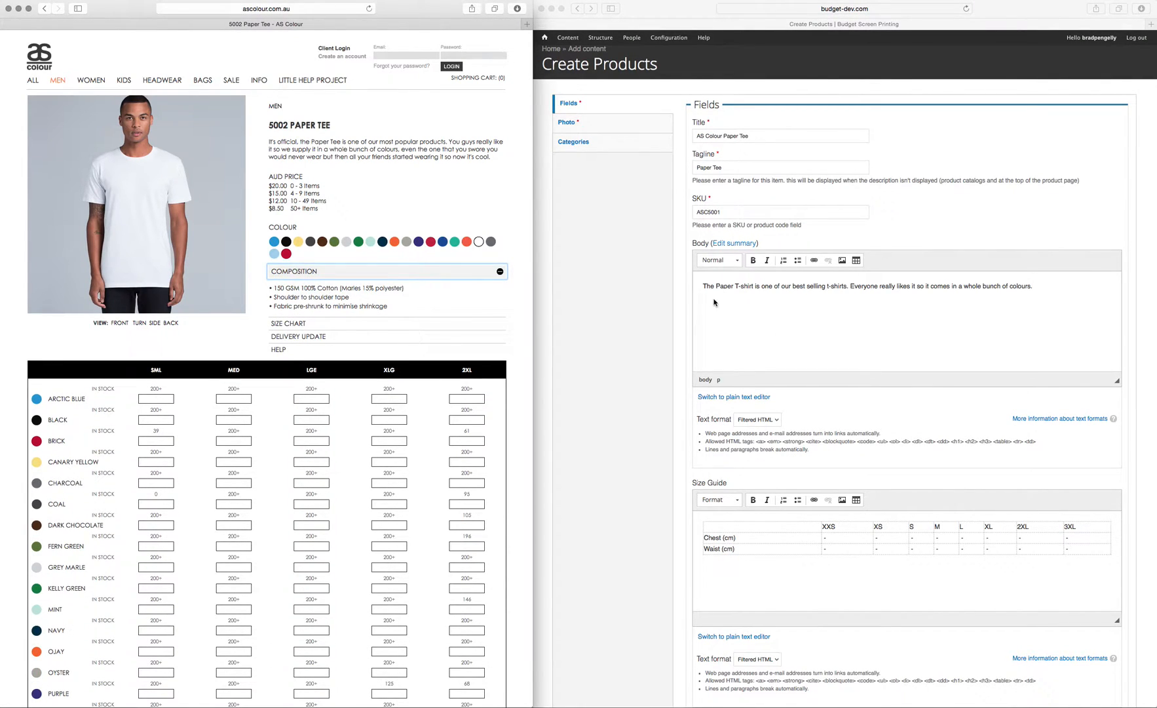
{"action": "left_click", "coordinate": [733, 304]}
{"action": "type", "text": "150"}
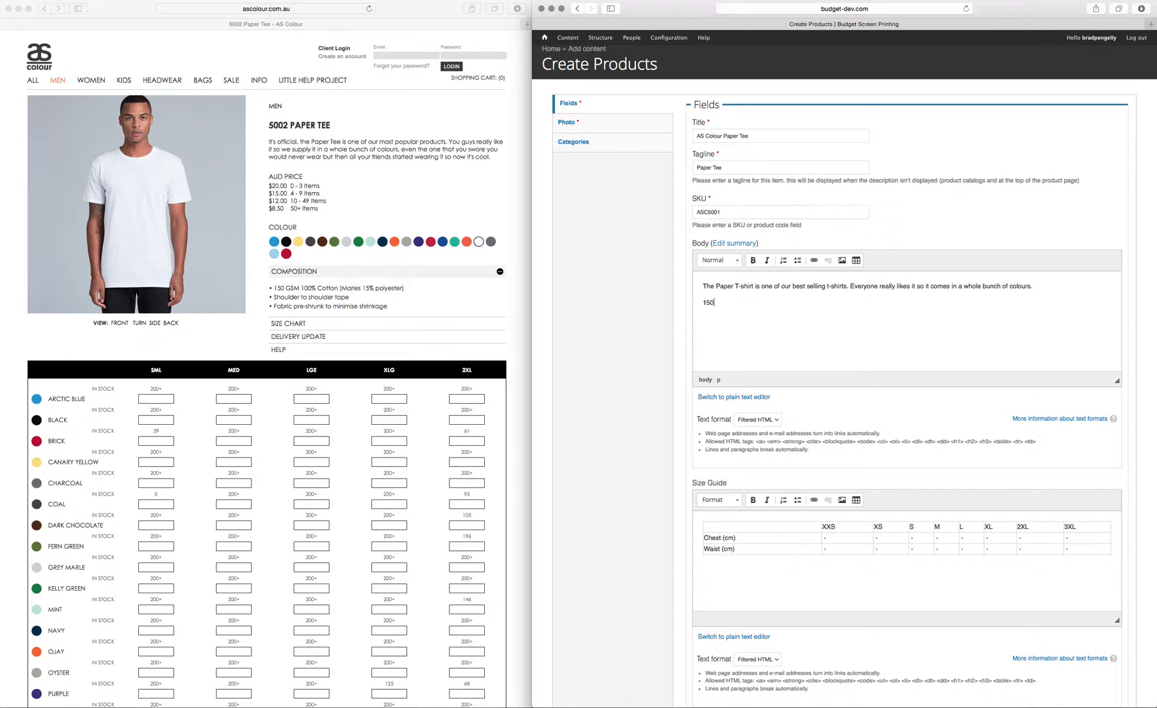
{"action": "type", "text": "GSM 100%cotton"}
{"action": "key", "text": "BackSpace"}
{"action": "key", "text": "BackSpace"}
{"action": "key", "text": "BackSpace"}
{"action": "key", "text": "BackSpace"}
{"action": "key", "text": "BackSpace"}
{"action": "key", "text": "BackSpace"}
{"action": "type", "text": "Cotton"}
Insert the paragraph "AS Colour's Paper T-Shirt is great for custom printed t-shirts, screen printing and digital printing." above the cotton line
{"action": "left_click", "coordinate": [1039, 286]}
{"action": "key", "text": "Return"}
{"action": "type", "text": "AS Colour's Paper T-Shirt is grea"}
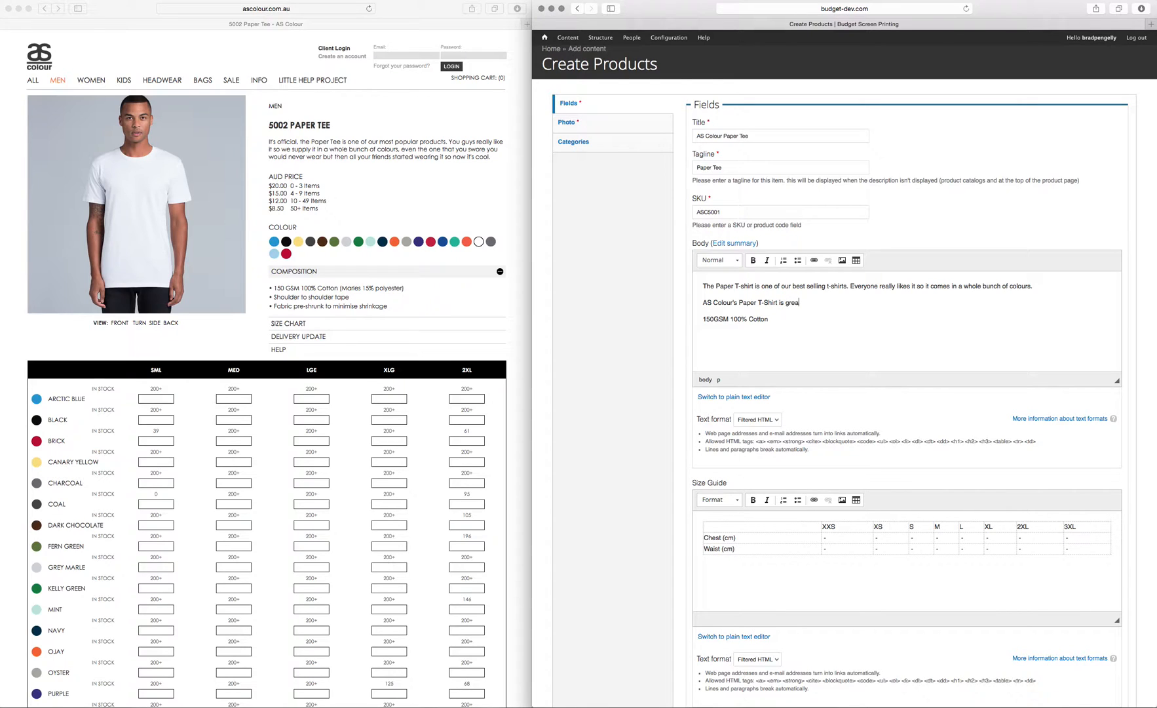
{"action": "type", "text": "t for custom pri"}
{"action": "type", "text": "nted p"}
{"action": "type", "text": "t-shirts an"}
{"action": "key", "text": "BackSpace"}
{"action": "key", "text": "BackSpace"}
{"action": "type", "text": "s, screen printing and digital"}
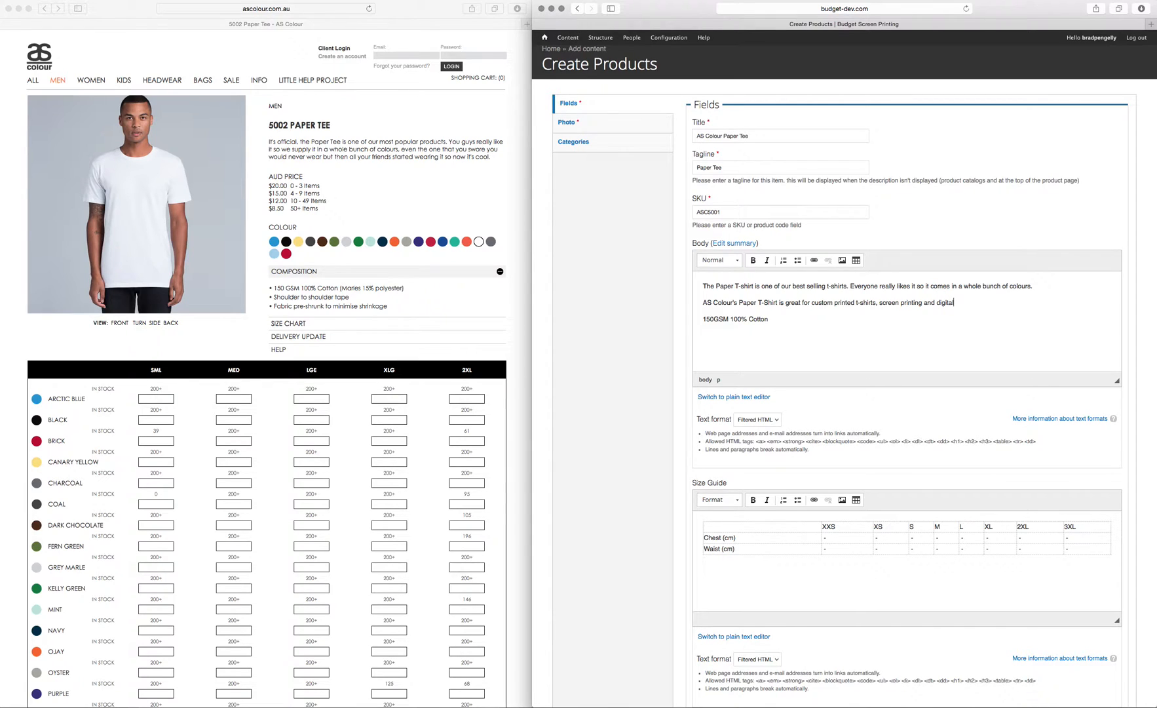
{"action": "type", "text": " printing."}
Add the paragraph "Fabric is pre-shrunk which minimises the shrinkage of this t-shirt." below the cotton line
{"action": "scroll", "coordinate": [798, 348], "scroll_direction": "down", "scroll_amount": 1}
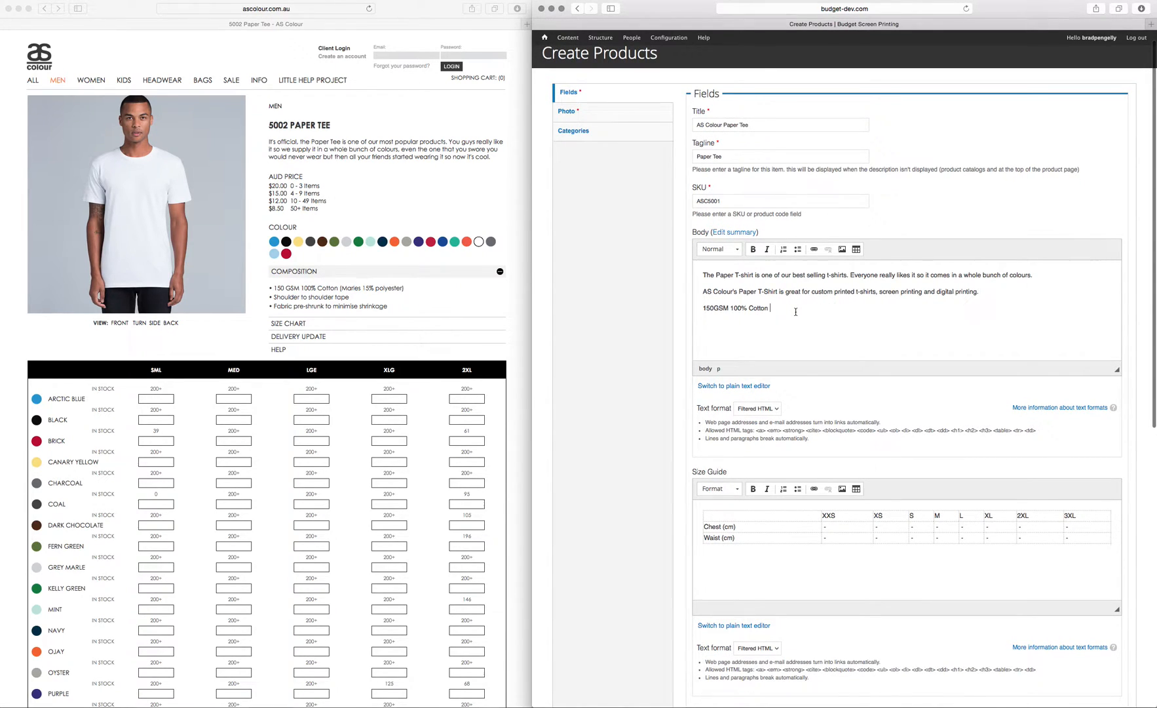
{"action": "key", "text": "Return"}
{"action": "type", "text": "Fabric is Pre-s"}
{"action": "key", "text": "BackSpace"}
{"action": "key", "text": "BackSpace"}
{"action": "key", "text": "BackSpace"}
{"action": "key", "text": "BackSpace"}
{"action": "type", "text": "pre-shrunk"}
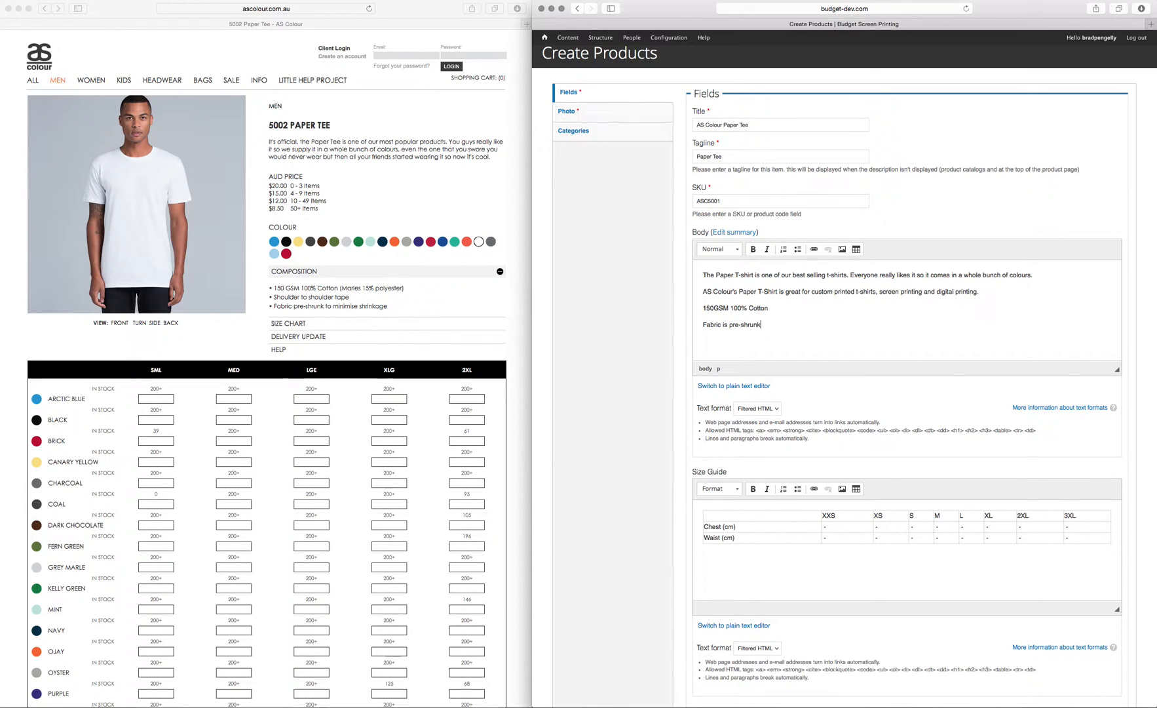
{"action": "type", "text": " which minimises the shrinkage of this t-shir"}
Insert the line "Taped shoulder to shoulder." between the cotton and pre-shrunk fabric lines of the body
{"action": "left_click", "coordinate": [790, 306]}
{"action": "key", "text": "Return"}
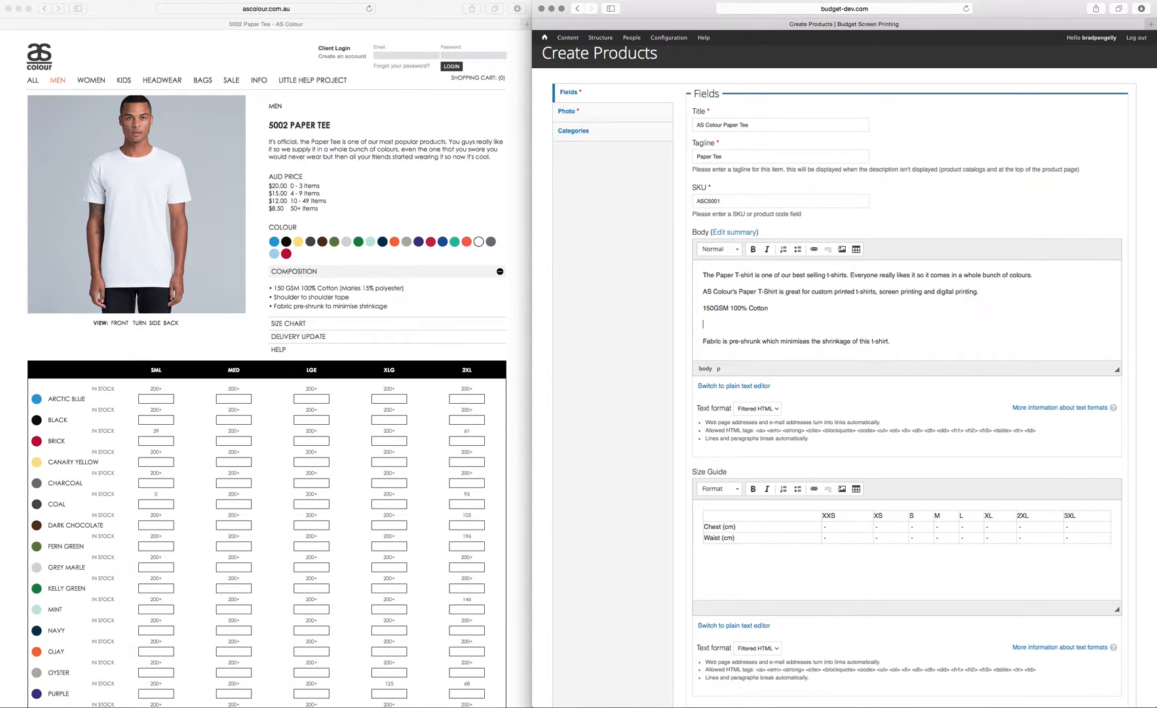
{"action": "type", "text": "Taped shoulder to shoulder"}
{"action": "left_click_drag", "start_coordinate": [702, 275], "coordinate": [878, 352]}
{"action": "left_click", "coordinate": [854, 340]}
Show the supplier's size chart as reference for the product's Size Guide table
{"action": "scroll", "coordinate": [855, 340], "scroll_direction": "down", "scroll_amount": 3}
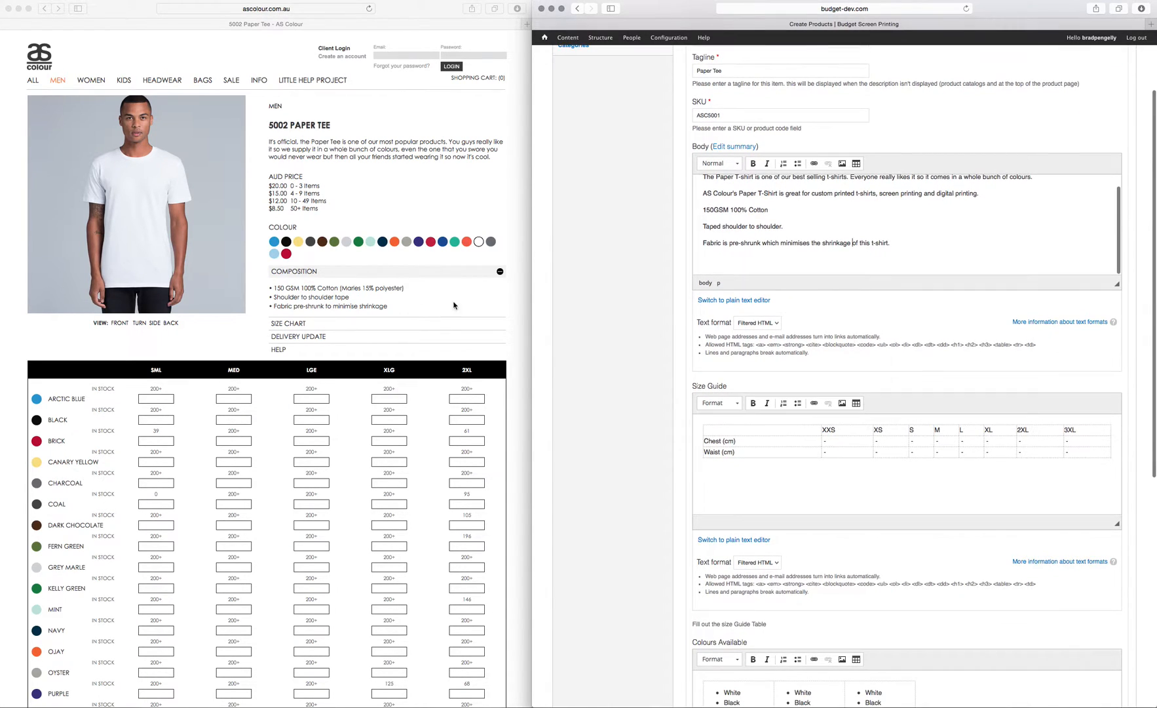
{"action": "left_click", "coordinate": [444, 306]}
{"action": "left_click", "coordinate": [294, 328]}
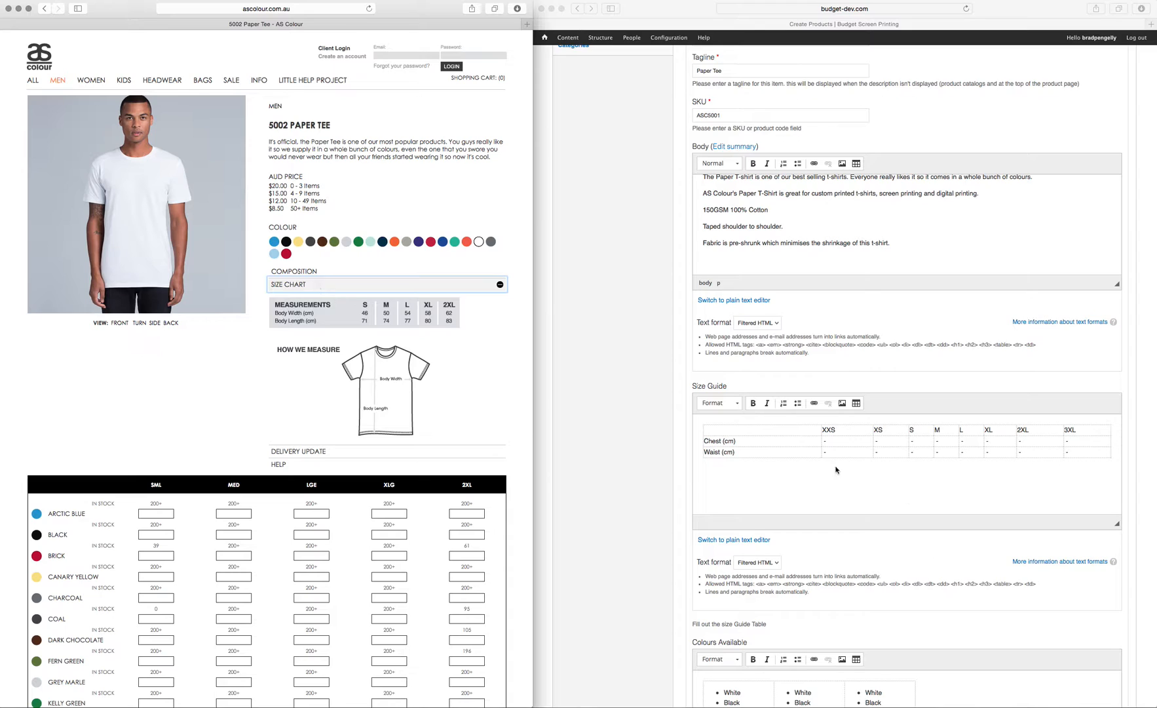
{"action": "left_click", "coordinate": [817, 487]}
Try to remove the 3XL column from the default Size Guide table by clearing its cells
{"action": "left_click", "coordinate": [1073, 484]}
{"action": "left_click_drag", "start_coordinate": [1089, 487], "coordinate": [656, 450]}
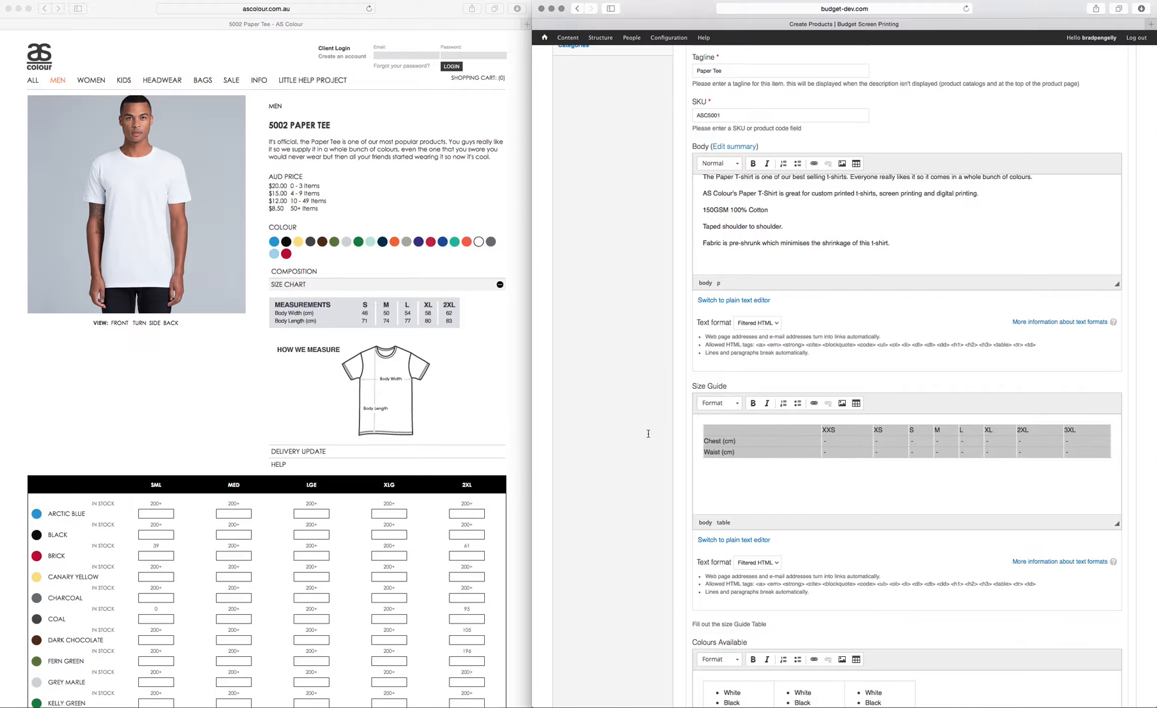
{"action": "left_click", "coordinate": [1089, 431]}
{"action": "key", "text": "BackSpace"}
{"action": "key", "text": "BackSpace"}
{"action": "key", "text": "BackSpace"}
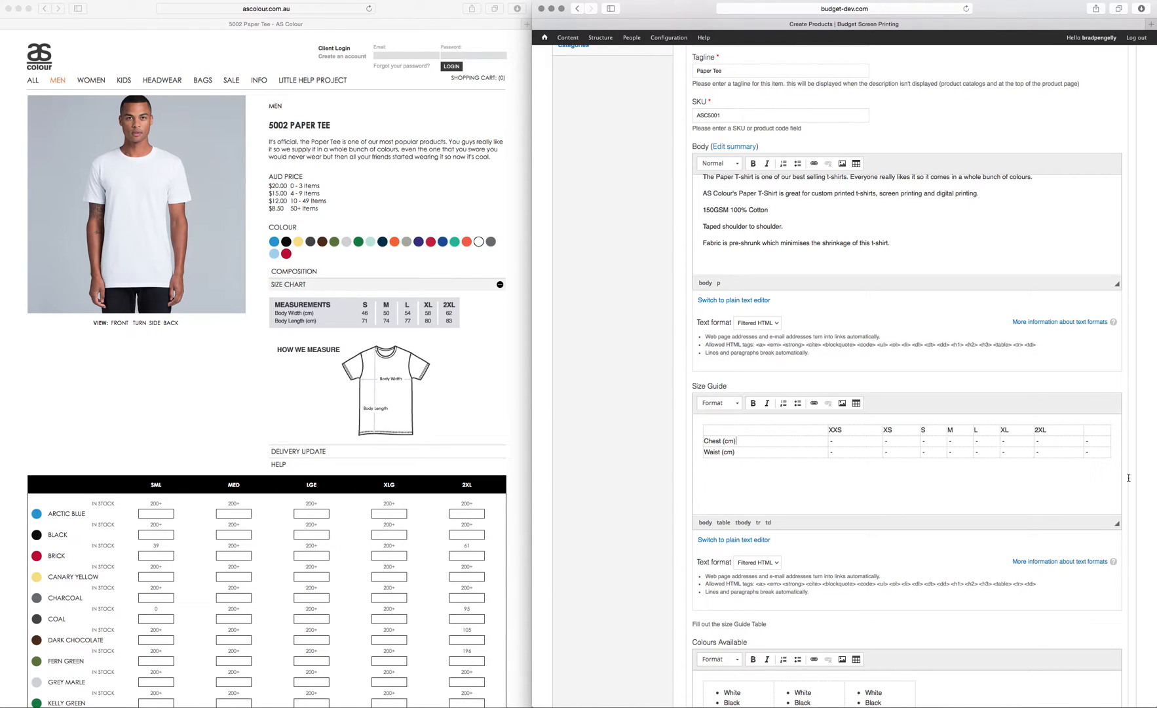
{"action": "left_click", "coordinate": [1103, 441]}
{"action": "key", "text": "BackSpace"}
{"action": "key", "text": "BackSpace"}
{"action": "key", "text": "BackSpace"}
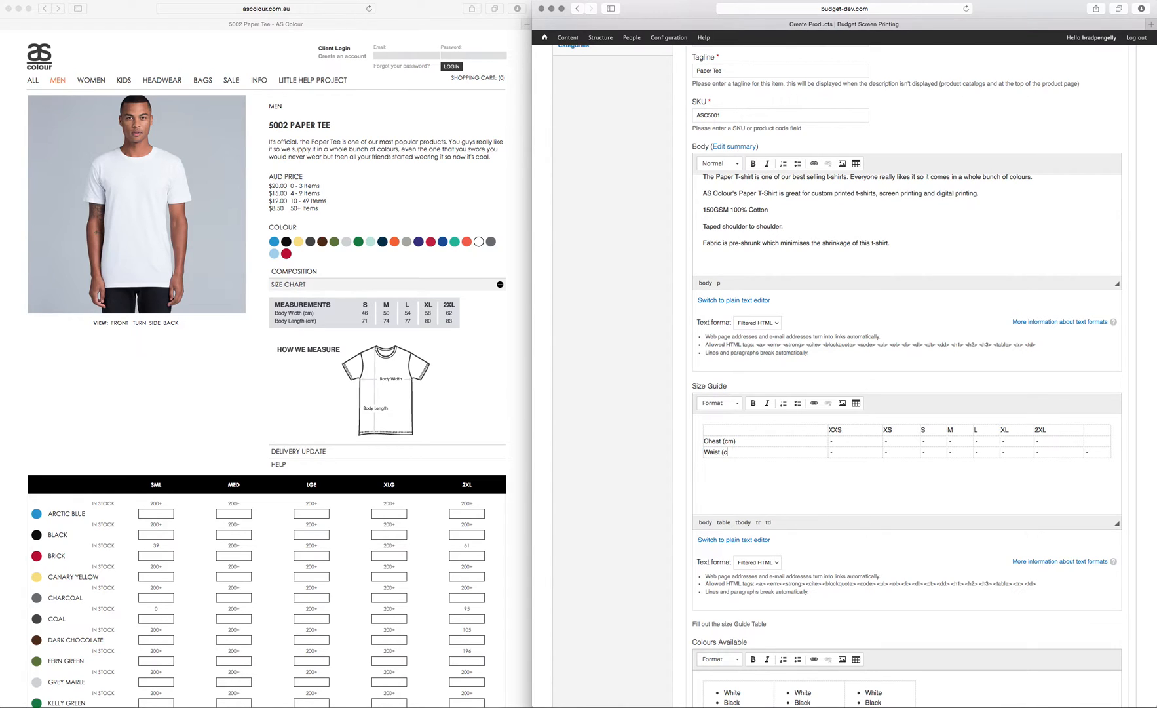
{"action": "left_click", "coordinate": [1101, 453]}
{"action": "key", "text": "BackSpace"}
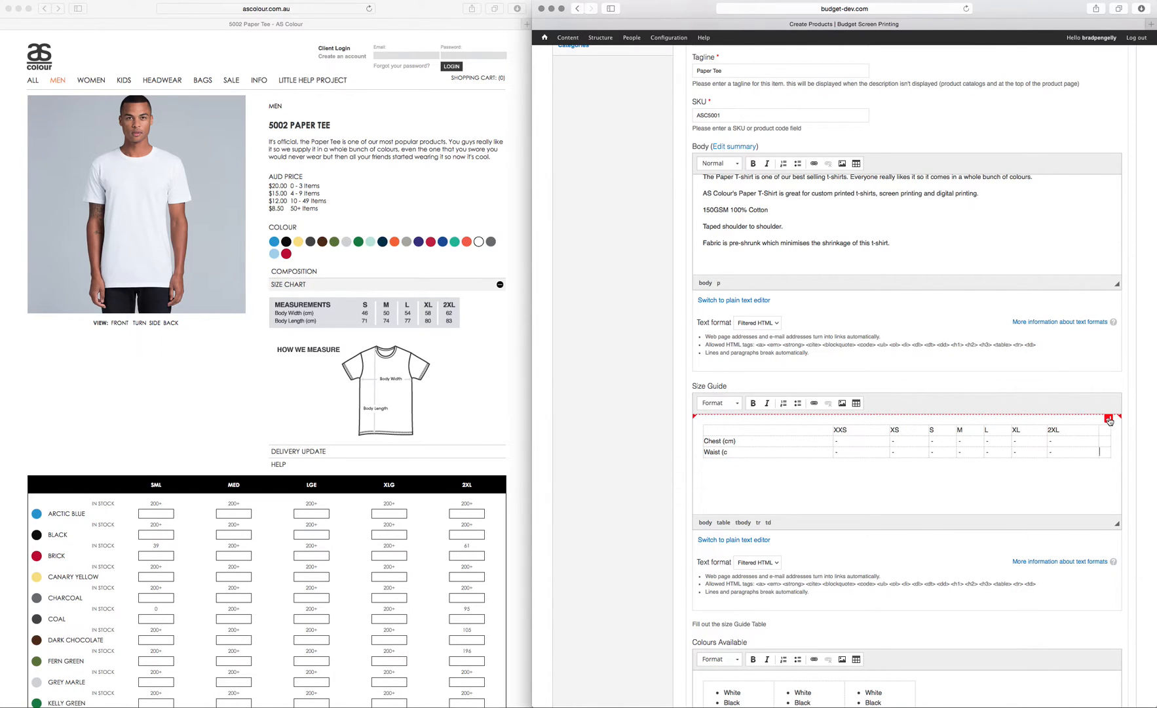
{"action": "left_click_drag", "start_coordinate": [1104, 432], "coordinate": [1107, 454]}
{"action": "left_click", "coordinate": [1108, 455]}
Replace the default Size Guide table with a new table of 3 rows and 6 columns
{"action": "left_click_drag", "start_coordinate": [1057, 483], "coordinate": [701, 407]}
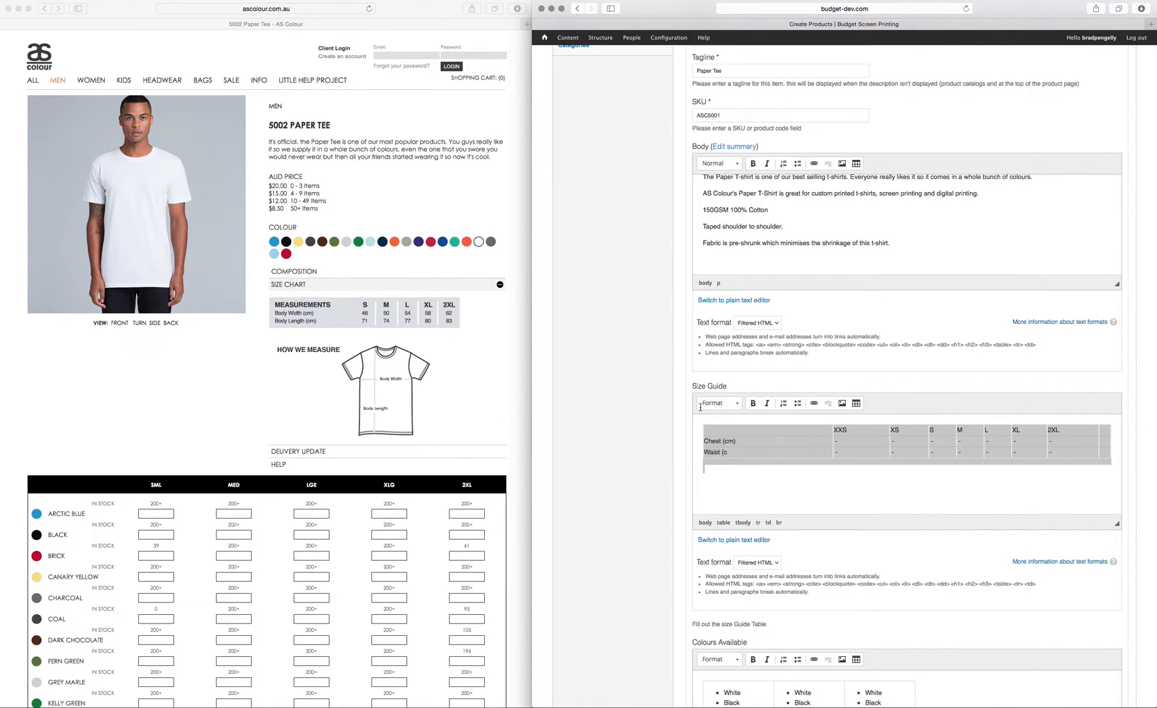
{"action": "key", "text": "BackSpace"}
{"action": "left_click", "coordinate": [856, 403]}
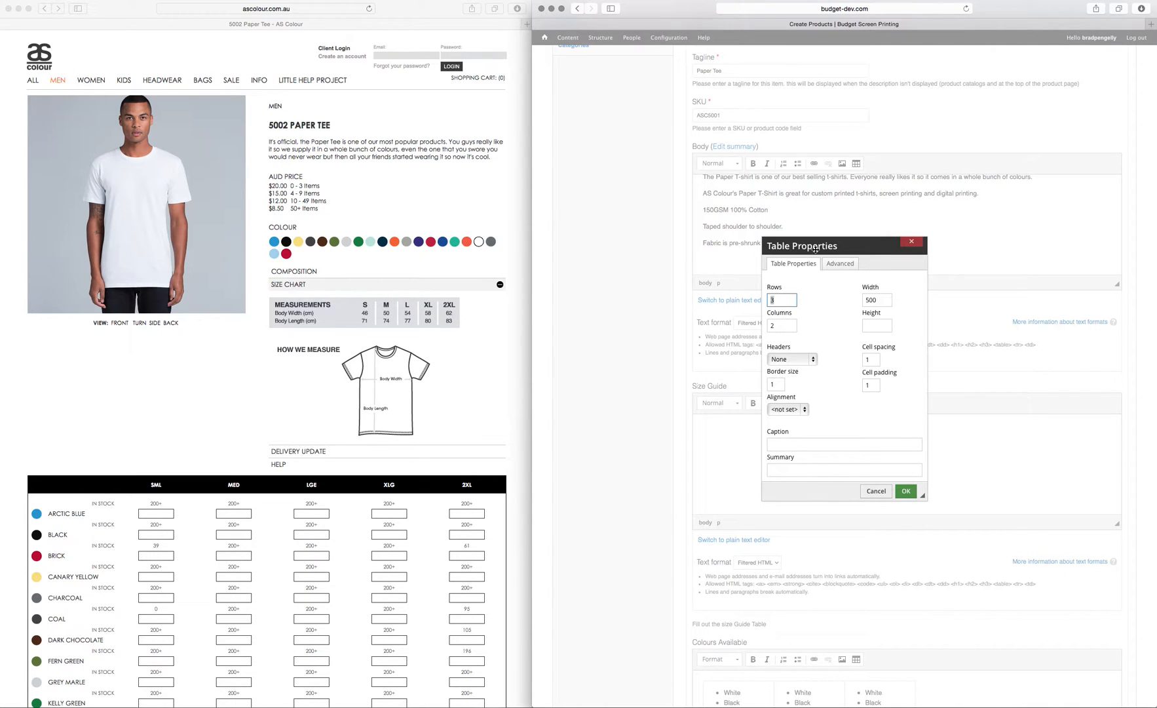
{"action": "type", "text": "6"}
{"action": "left_click_drag", "start_coordinate": [782, 300], "coordinate": [756, 297]}
{"action": "double_click", "coordinate": [782, 326]}
{"action": "type", "text": "6"}
{"action": "left_click_drag", "start_coordinate": [783, 300], "coordinate": [738, 299]}
{"action": "type", "text": "3"}
{"action": "left_click", "coordinate": [907, 492]}
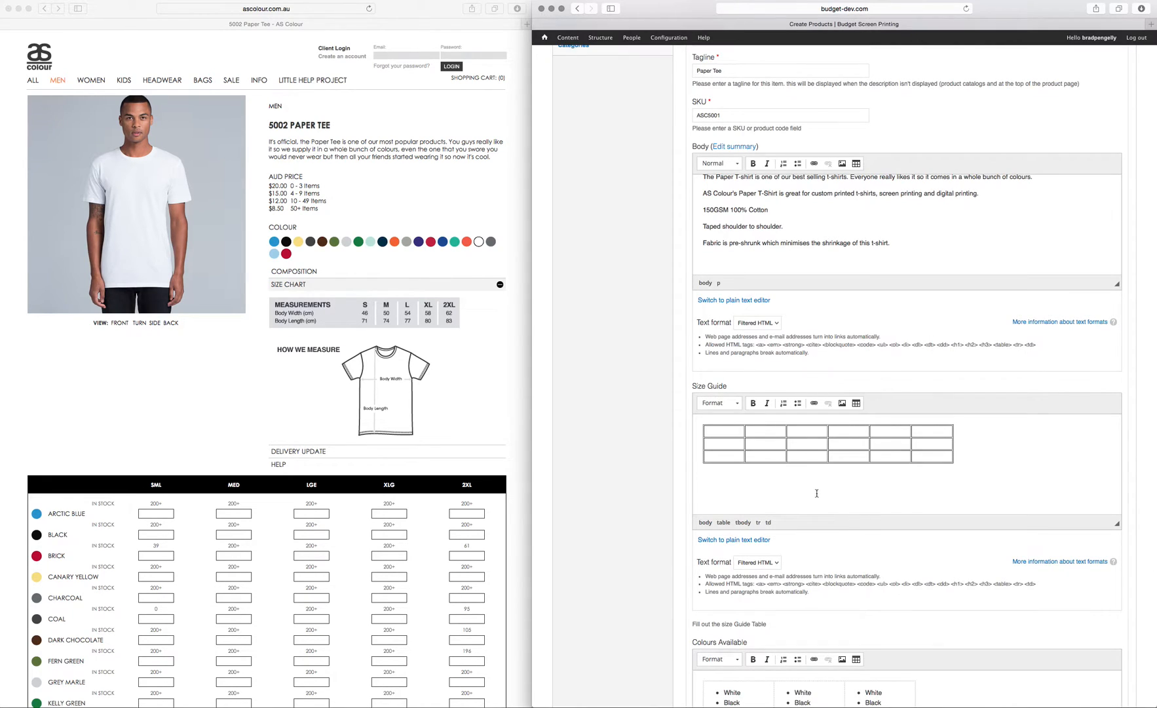
Fill the Size Guide table's header row with MEASUREMENTS, S, M, L, XL and 2XL
{"action": "left_click", "coordinate": [727, 430]}
{"action": "type", "text": "MEASUREMENTS"}
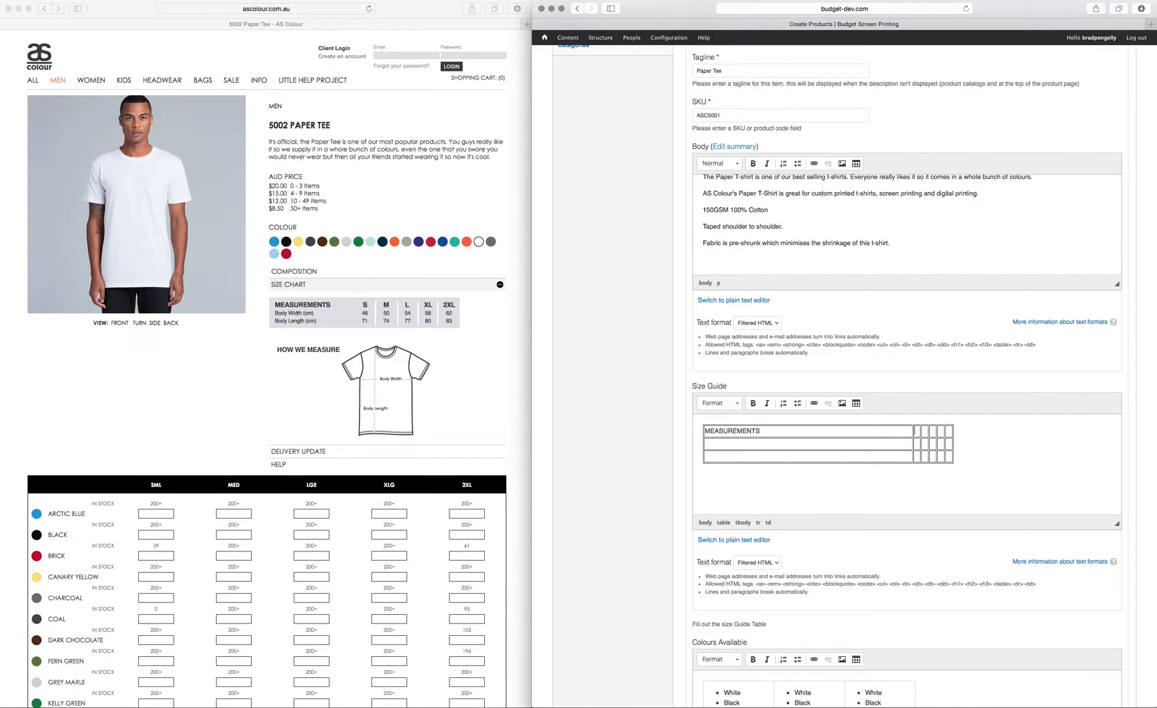
{"action": "key", "text": "Tab"}
{"action": "type", "text": "S"}
{"action": "key", "text": "Tab"}
{"action": "type", "text": "M "}
{"action": "type", "text": "L"}
{"action": "key", "text": "Tab"}
{"action": "type", "text": "XL"}
{"action": "key", "text": "Tab"}
{"action": "type", "text": "2"}
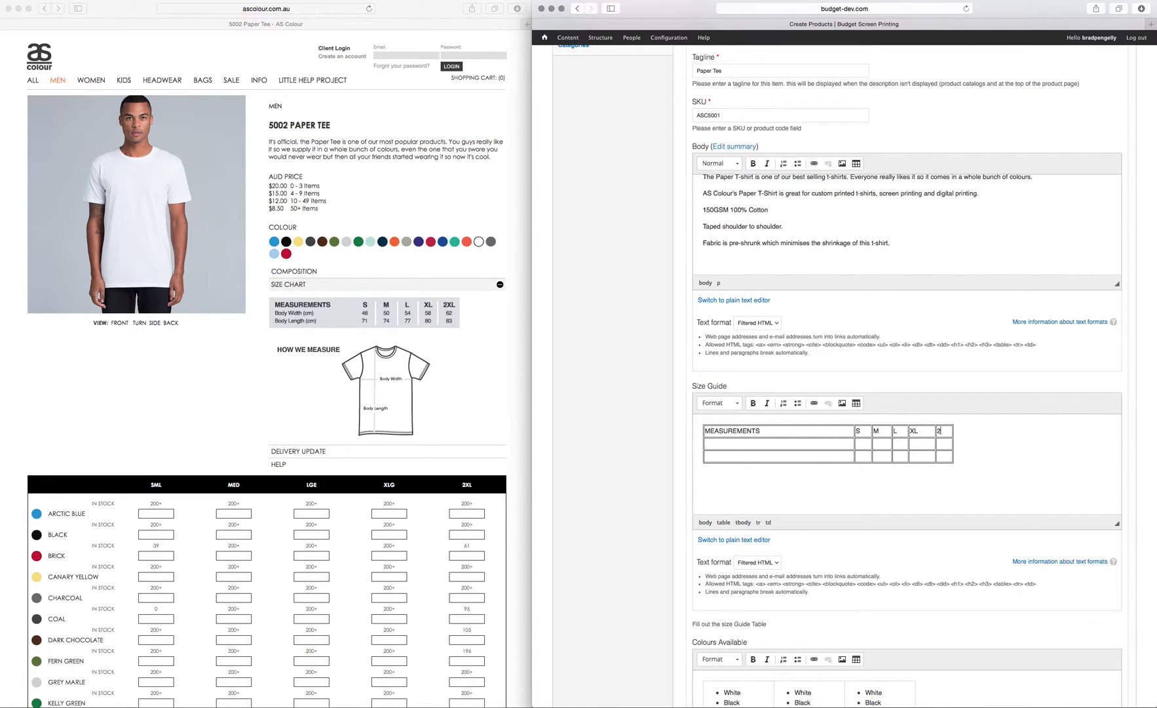
{"action": "type", "text": "XL"}
Fill the table's second row with Body Width (cm) and the values 46, 50, 54, 58 and 62
{"action": "left_click", "coordinate": [730, 445]}
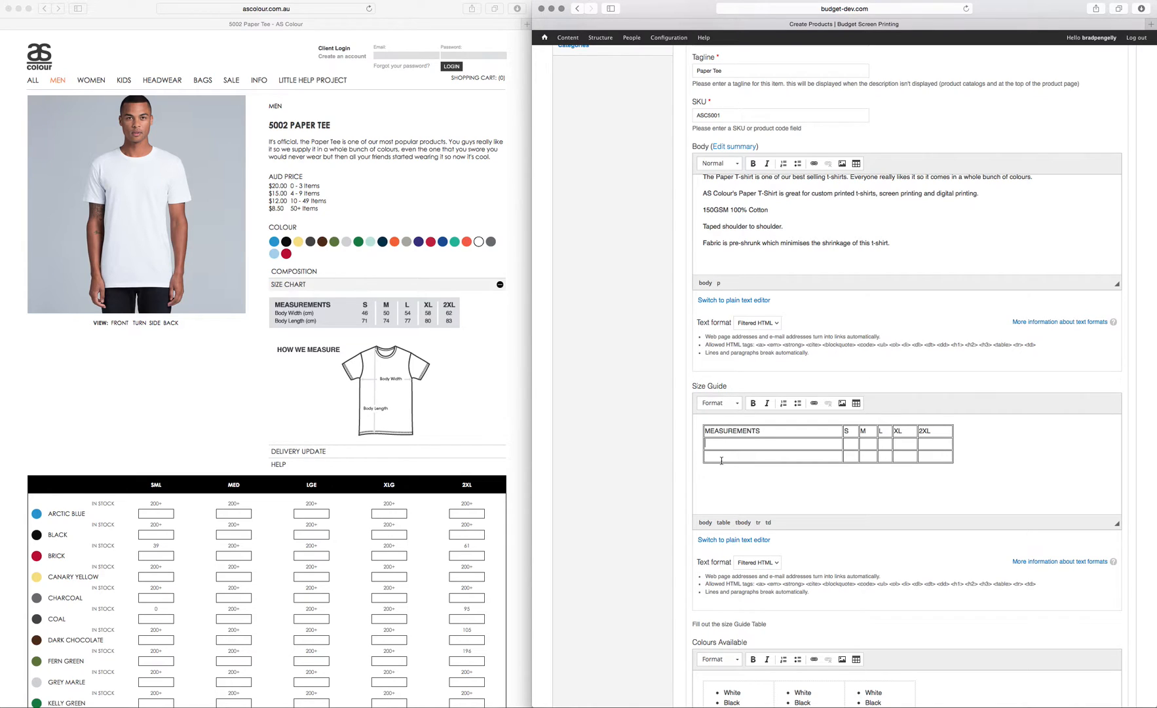
{"action": "type", "text": "Body Width (cm"}
{"action": "key", "text": "Tab"}
{"action": "type", "text": "46"}
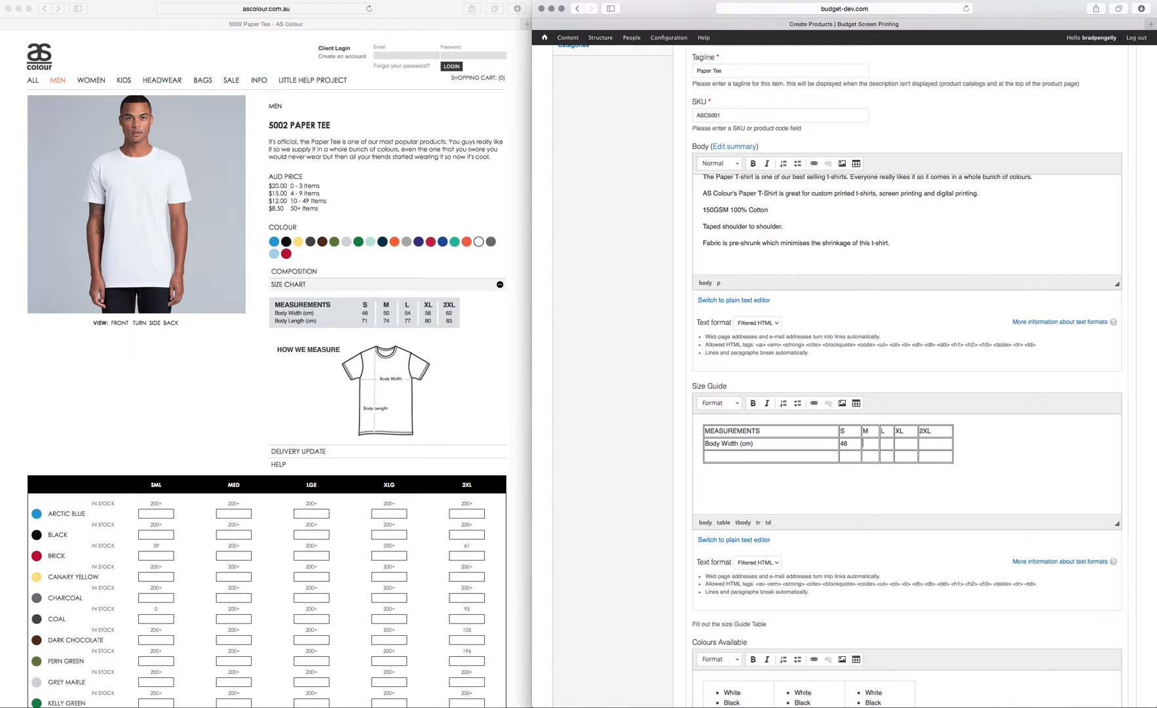
{"action": "key", "text": "Tab"}
{"action": "type", "text": "50"}
{"action": "key", "text": "Tab"}
{"action": "type", "text": "54"}
{"action": "key", "text": "Tab"}
{"action": "type", "text": "58"}
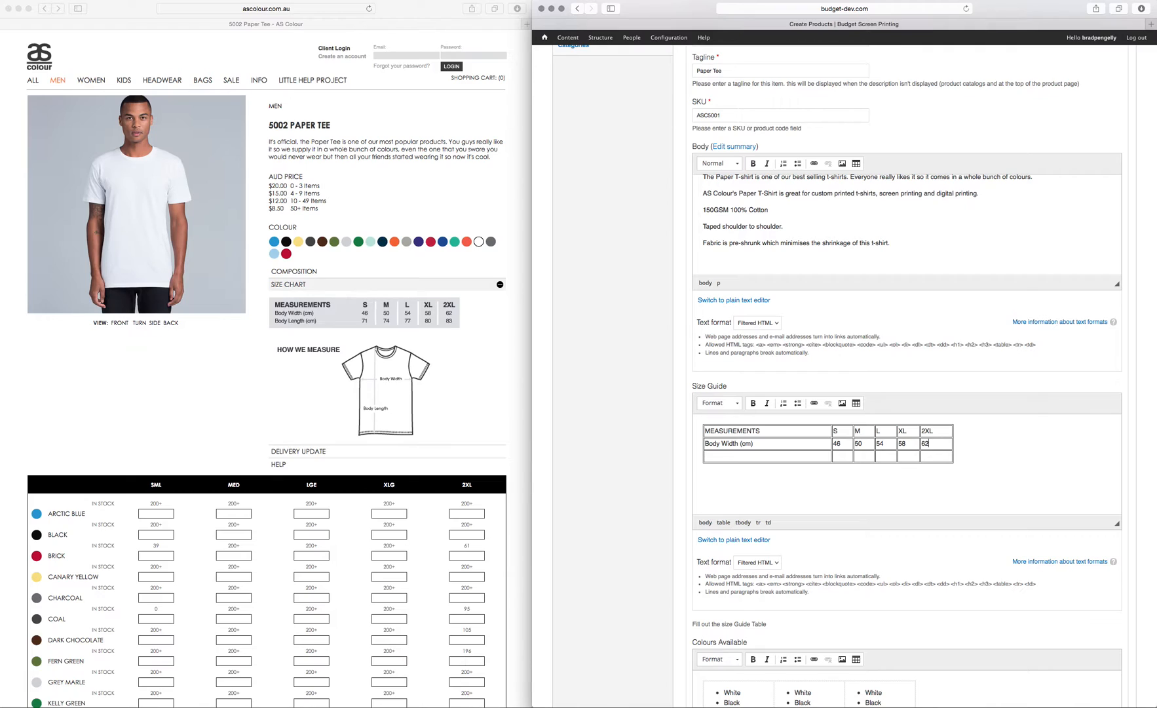
Fill the table's third row with Body Length (cm) and the values 71, 74, 77, 80 and 83
{"action": "left_click", "coordinate": [753, 458]}
{"action": "type", "text": "Body Length (cm)"}
{"action": "scroll", "coordinate": [930, 485], "scroll_direction": "down", "scroll_amount": 5}
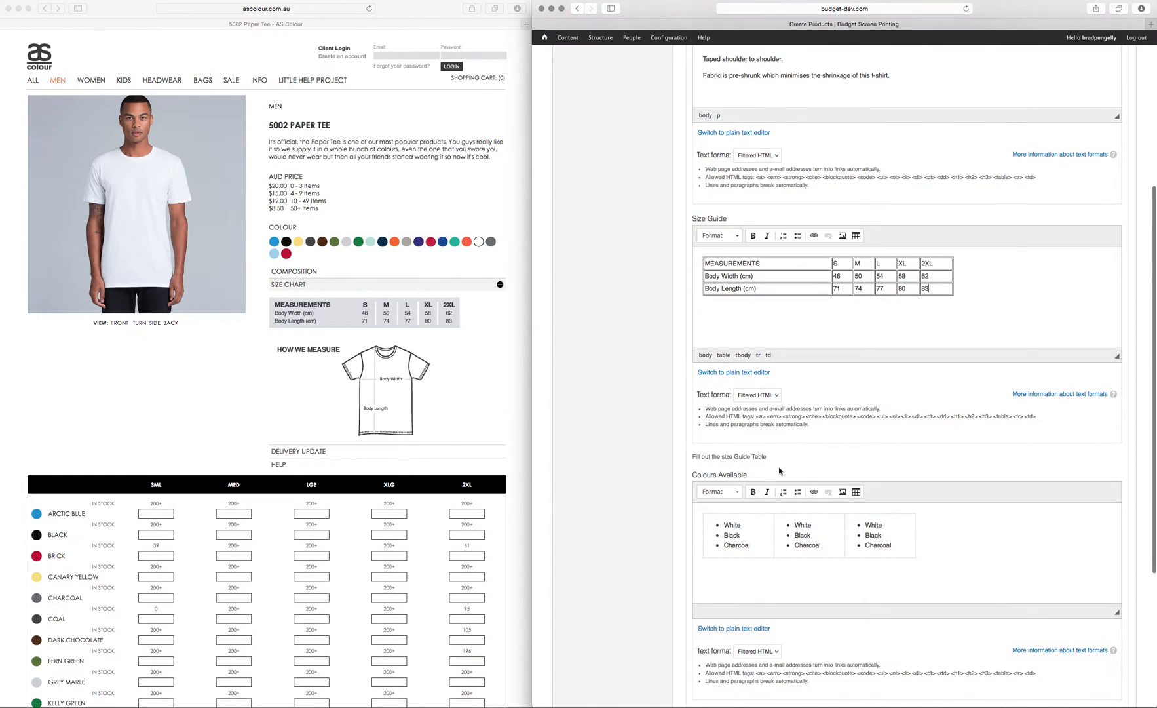
{"action": "left_click_drag", "start_coordinate": [976, 570], "coordinate": [681, 527]}
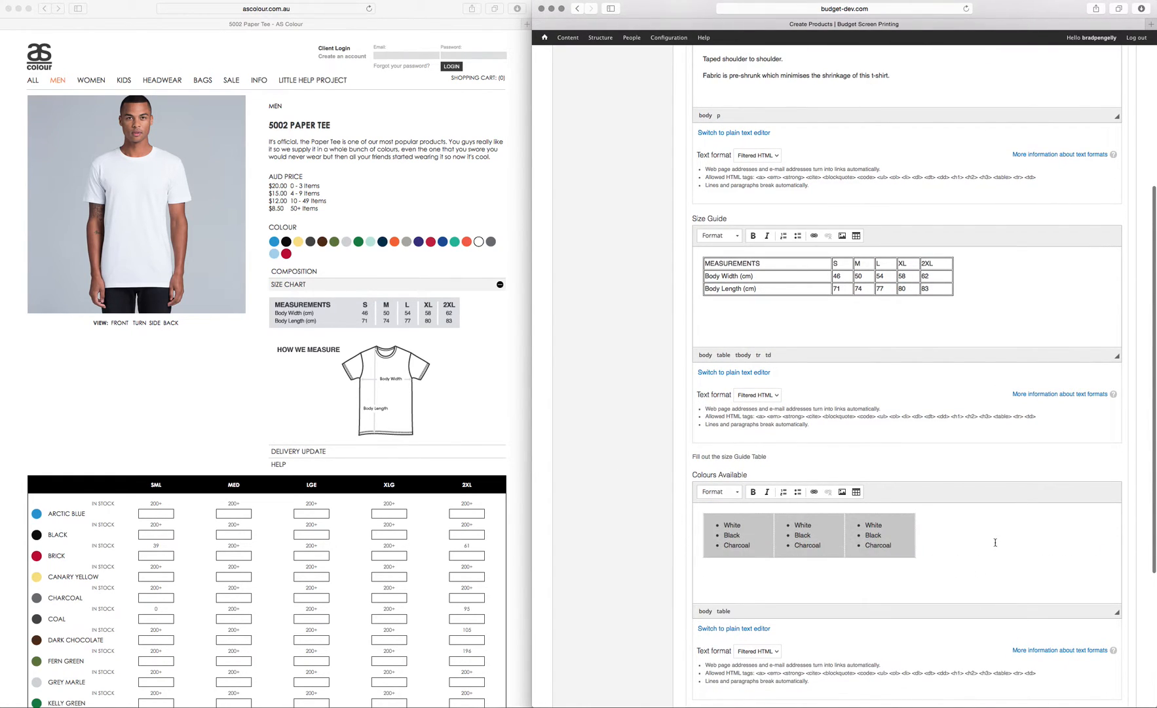
{"action": "left_click", "coordinate": [976, 557]}
{"action": "scroll", "coordinate": [963, 557], "scroll_direction": "down", "scroll_amount": 7}
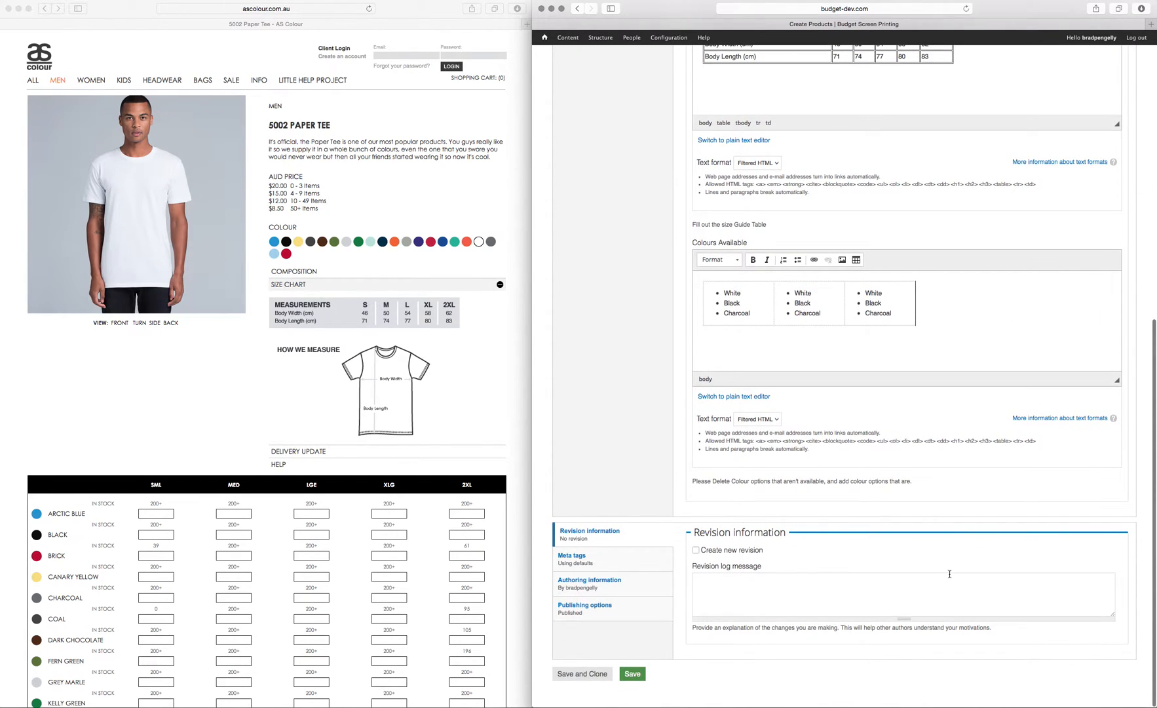
Open the product's Photo section and save the white Paper Tee image from the supplier's page to disk
{"action": "scroll", "coordinate": [950, 563], "scroll_direction": "up", "scroll_amount": 15}
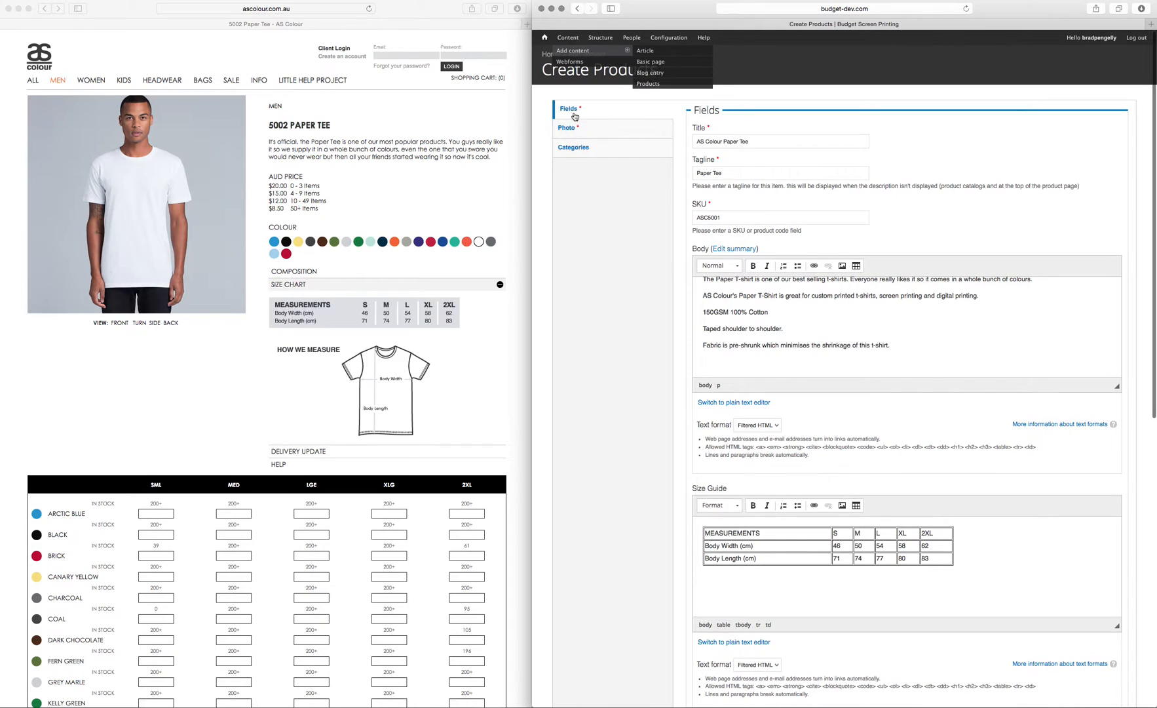
{"action": "left_click", "coordinate": [609, 133]}
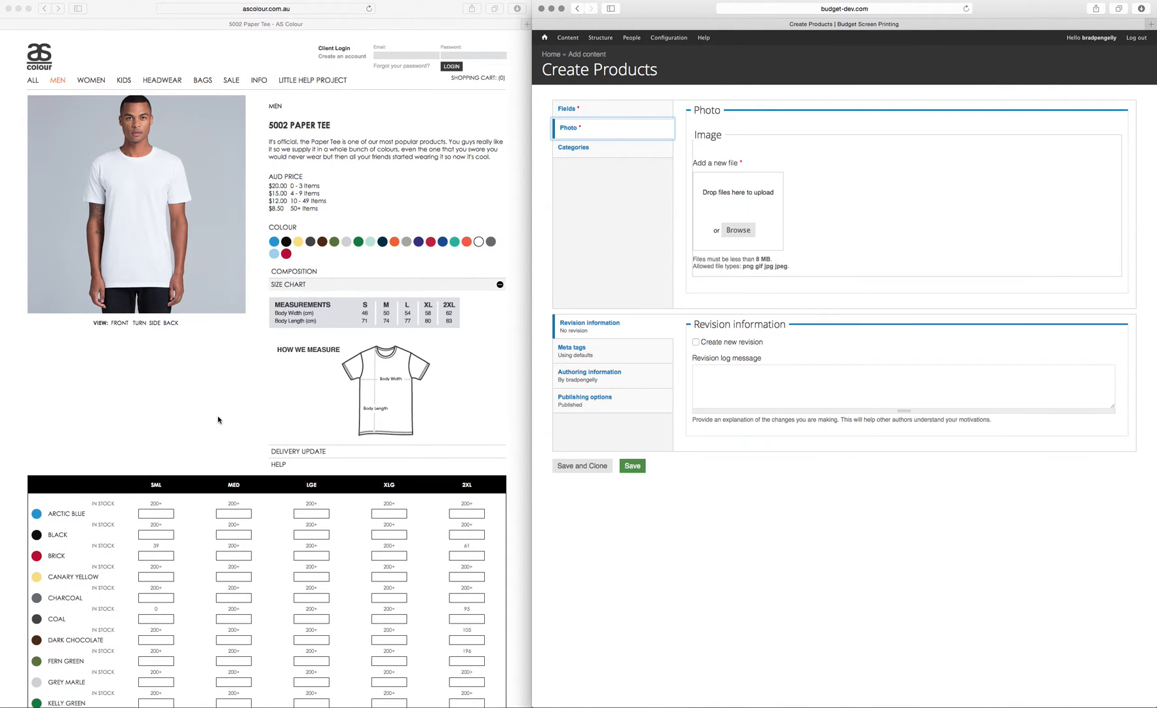
{"action": "left_click", "coordinate": [169, 388]}
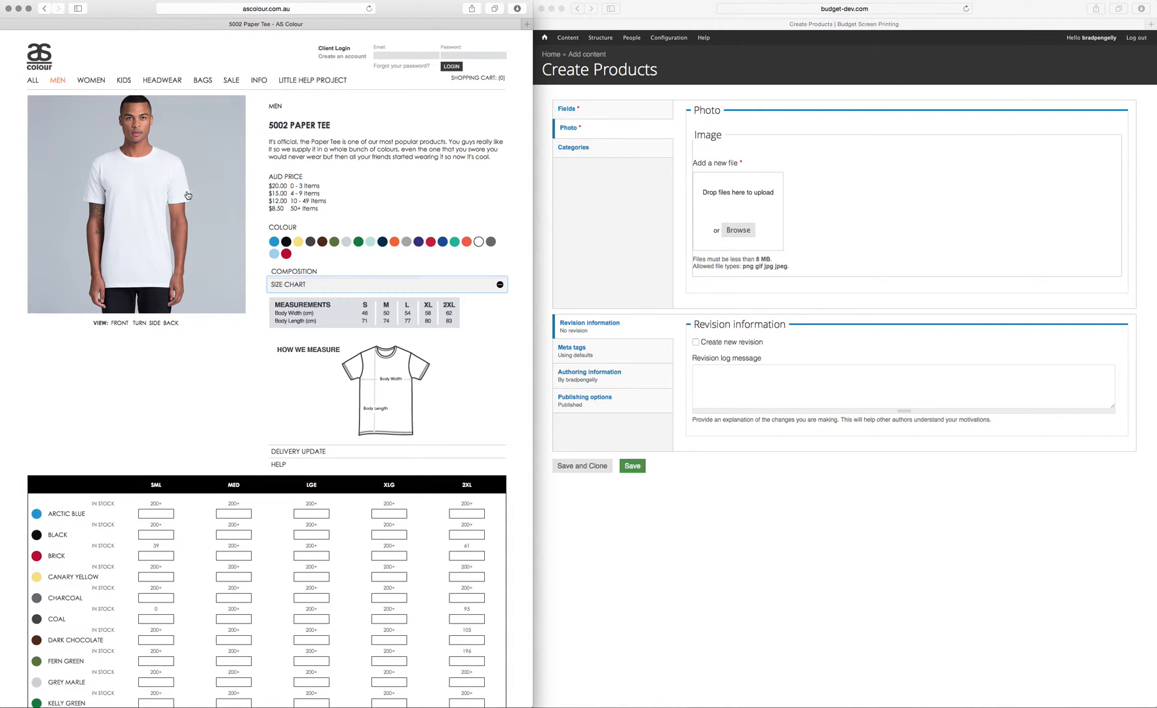
{"action": "right_click", "coordinate": [137, 177]}
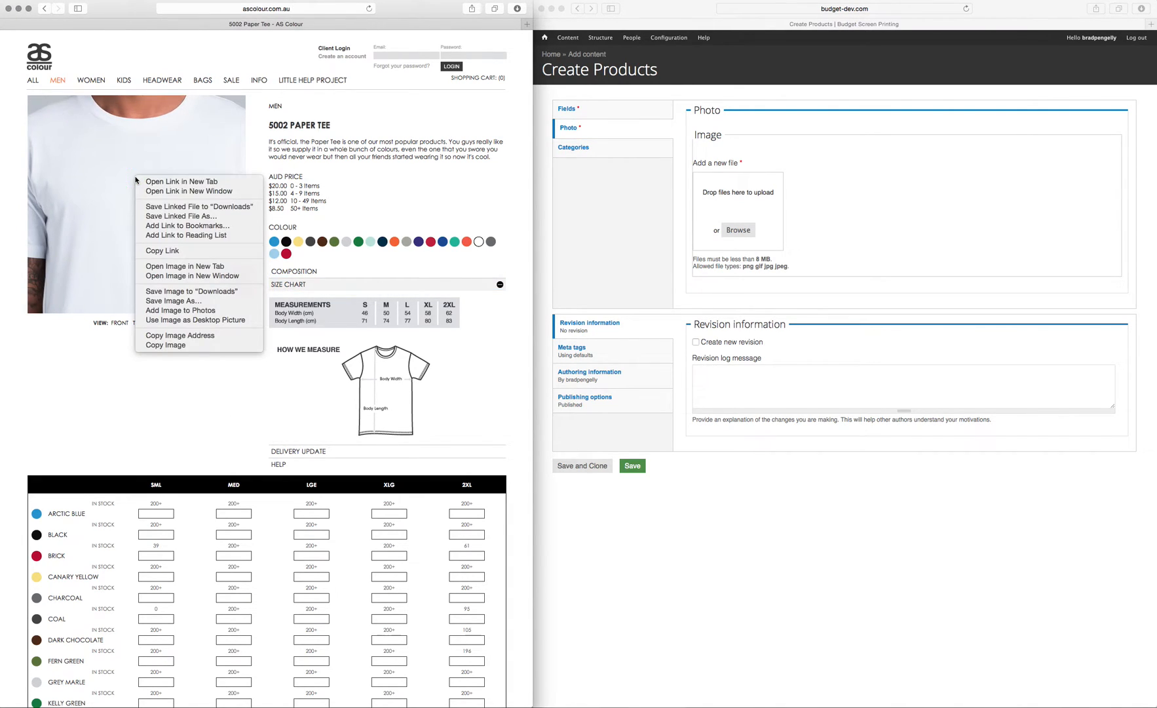
{"action": "left_click", "coordinate": [173, 300]}
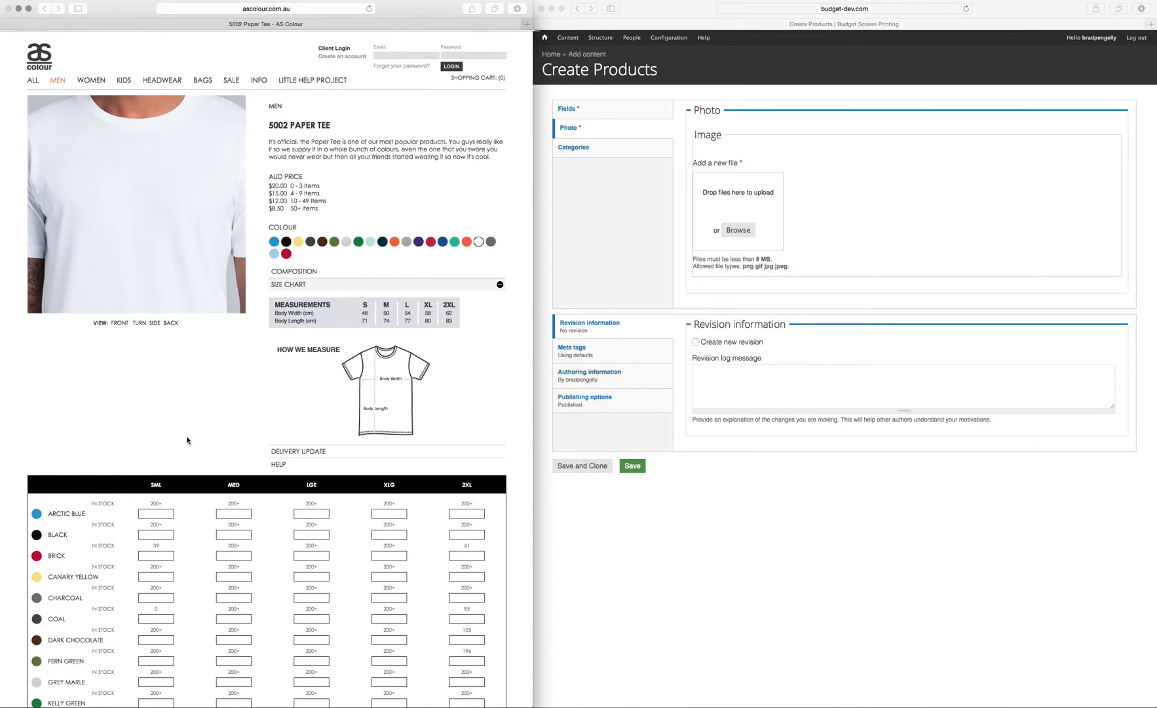
{"action": "left_click", "coordinate": [536, 686]}
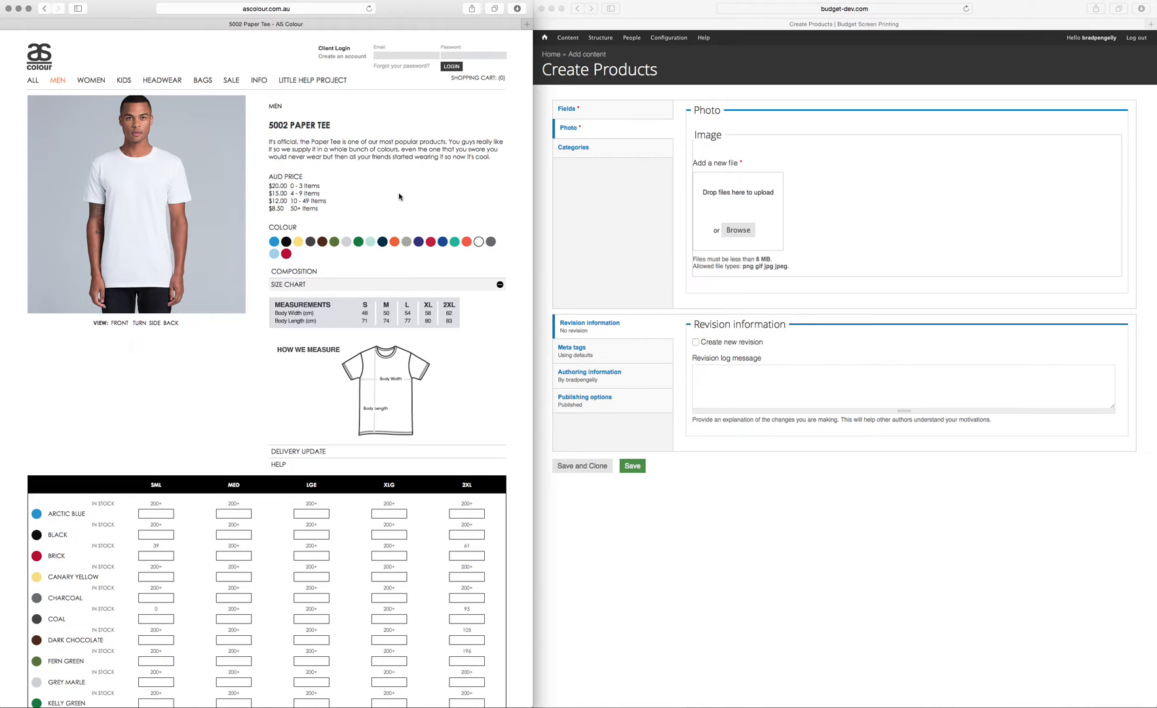
{"action": "key", "text": "super+Tab"}
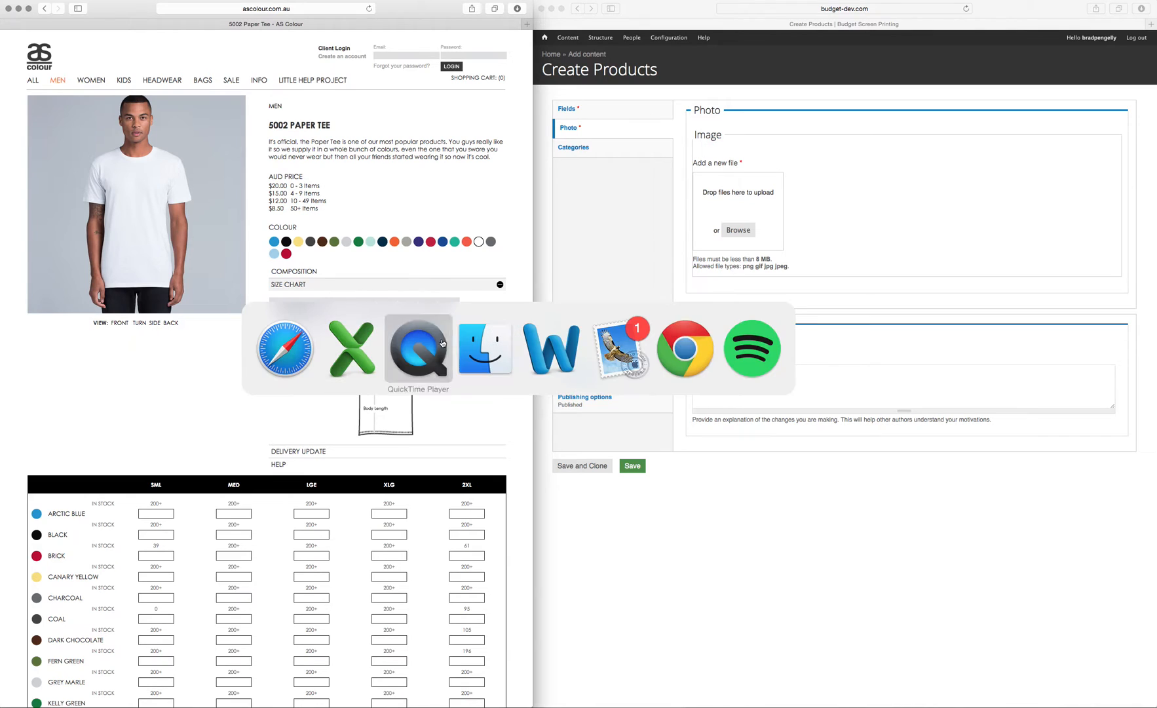
Switch to Finder and upload all the images in the AS Colour folder to the product's Photo section
{"action": "left_click", "coordinate": [309, 359]}
{"action": "left_click_drag", "start_coordinate": [131, 184], "coordinate": [738, 231]}
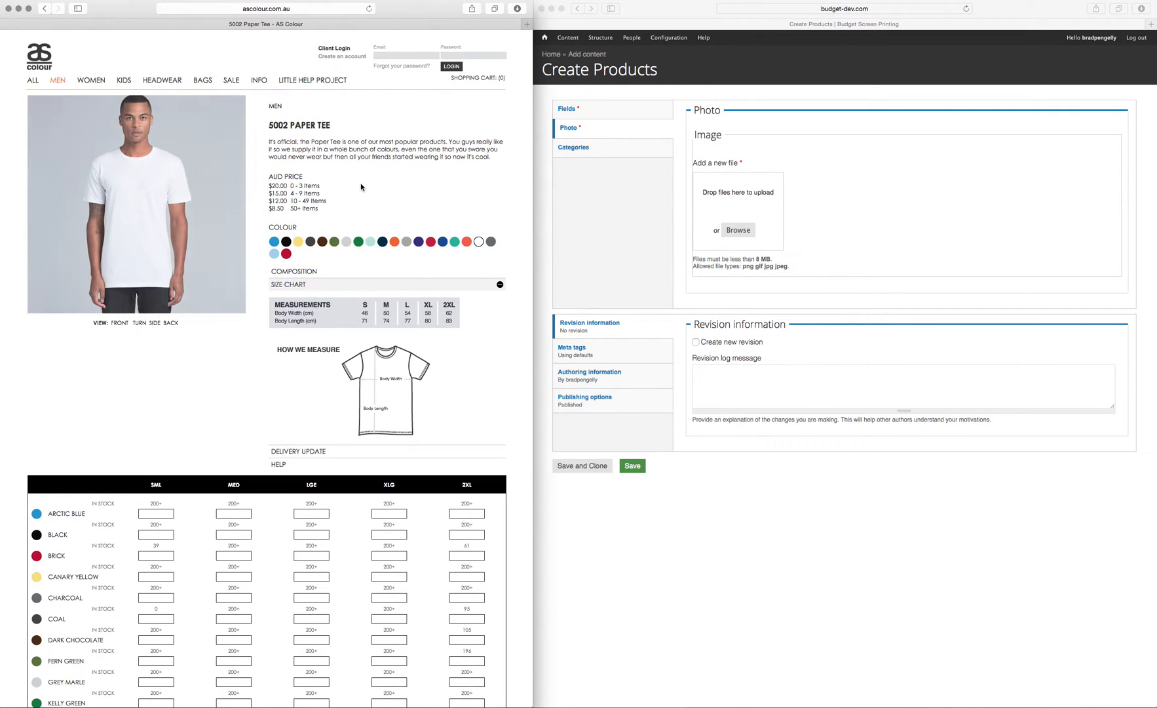
{"action": "key", "text": "super+Tab"}
{"action": "key", "text": "super+Tab"}
{"action": "key", "text": "super+Tab"}
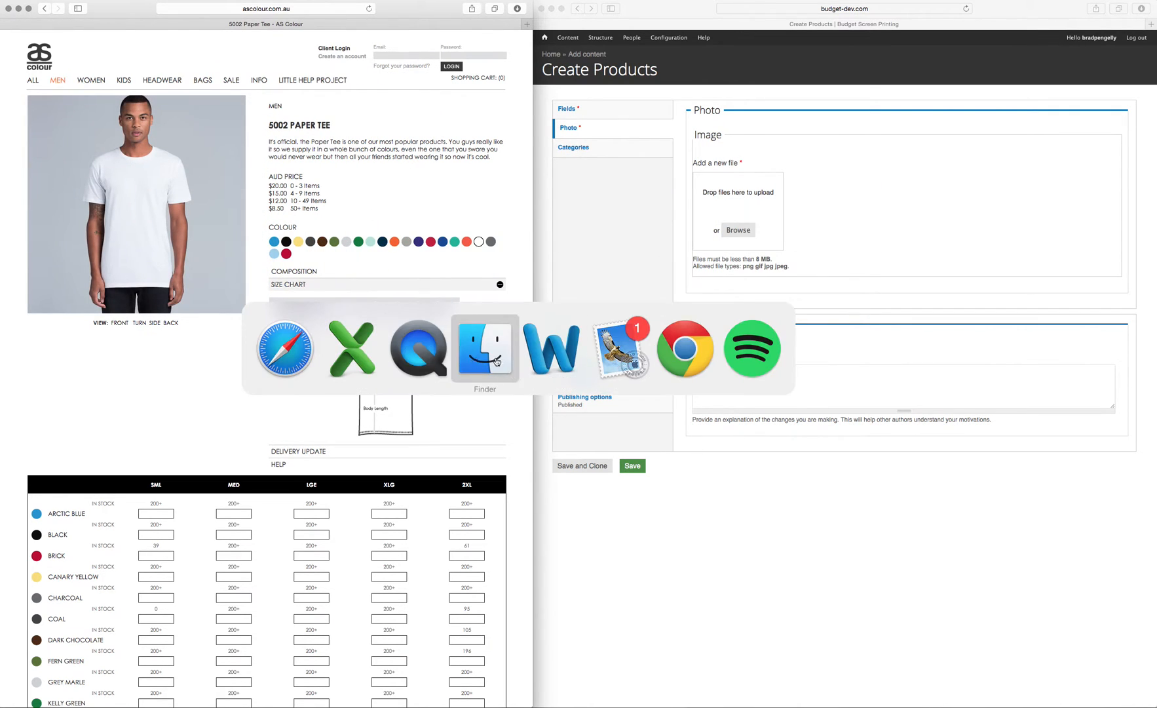
{"action": "left_click", "coordinate": [279, 266]}
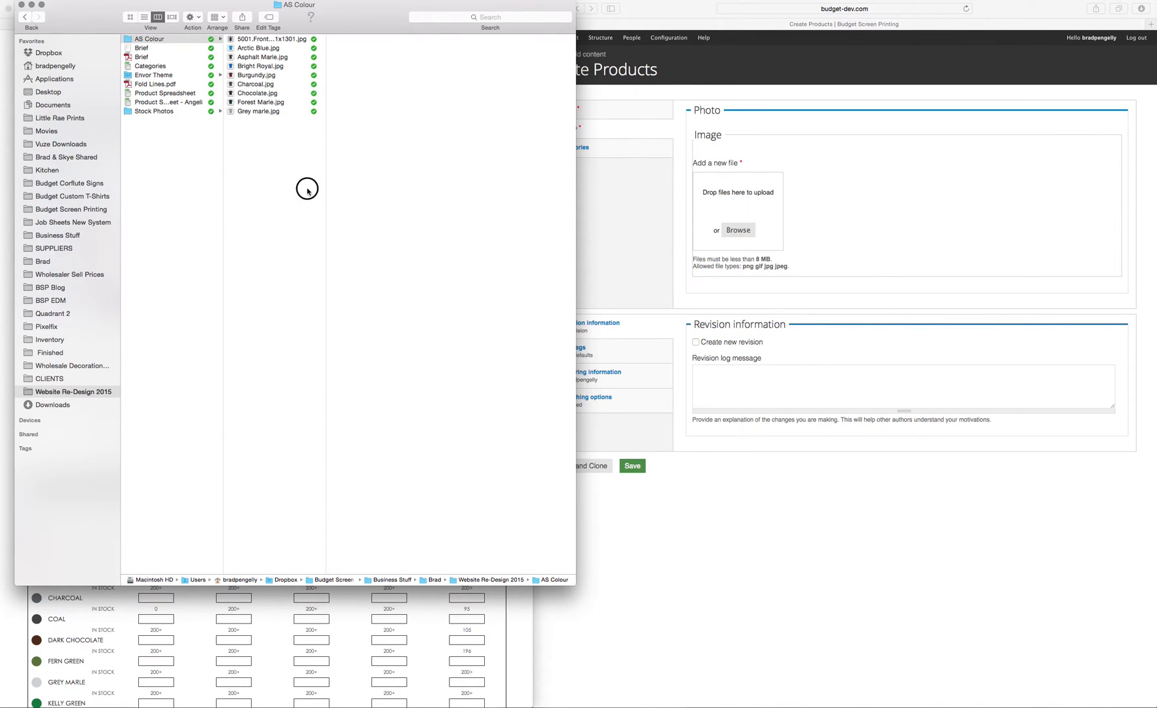
{"action": "left_click_drag", "start_coordinate": [305, 189], "coordinate": [741, 232]}
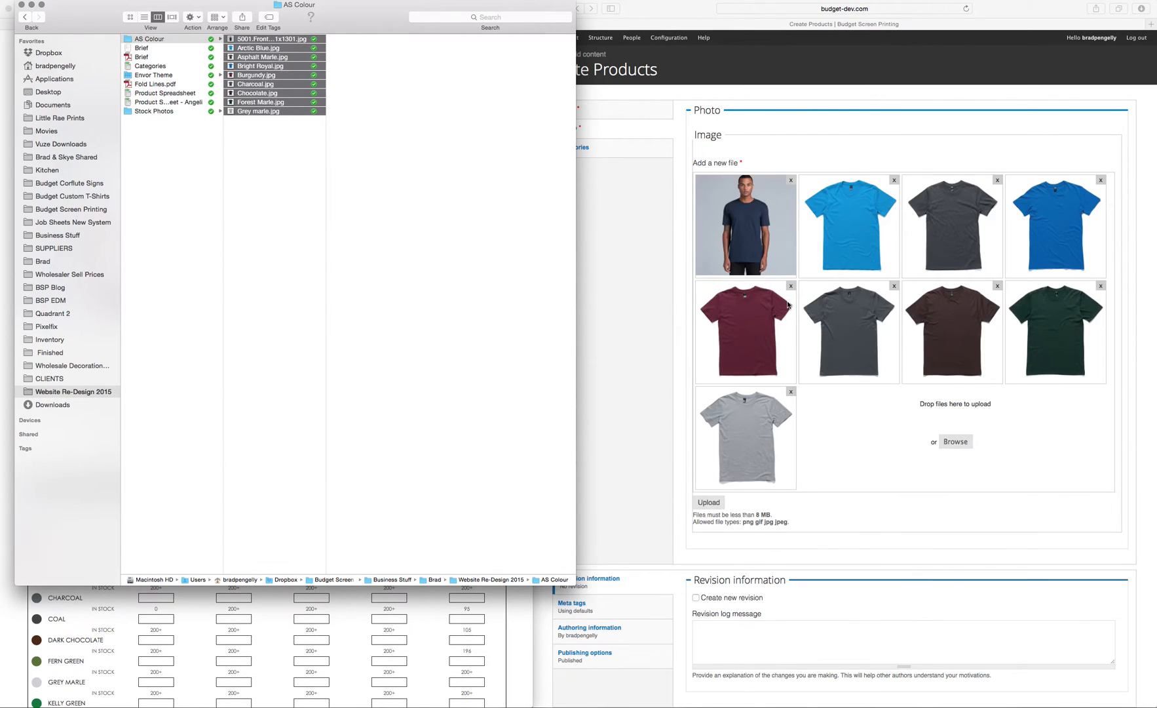
{"action": "left_click", "coordinate": [833, 464]}
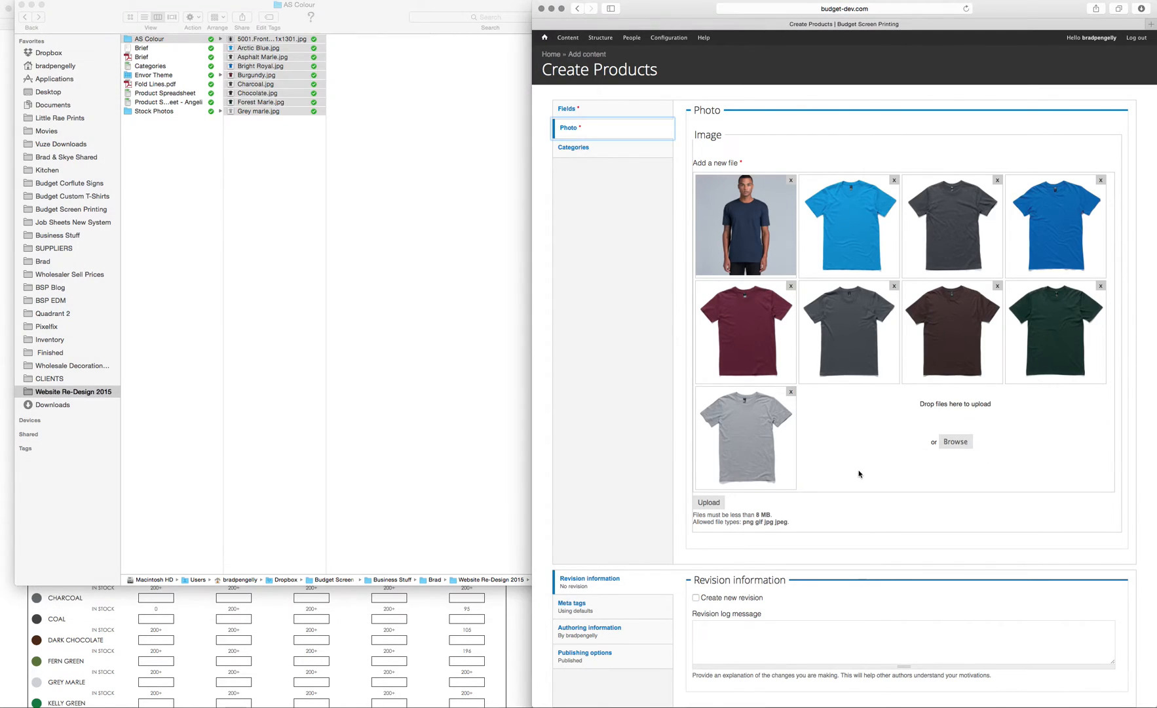
{"action": "left_click", "coordinate": [710, 503]}
Widen the AS Colour folder's file name column and move the folder window clear of the supplier's product photo
{"action": "left_click", "coordinate": [298, 30]}
{"action": "left_click", "coordinate": [266, 152]}
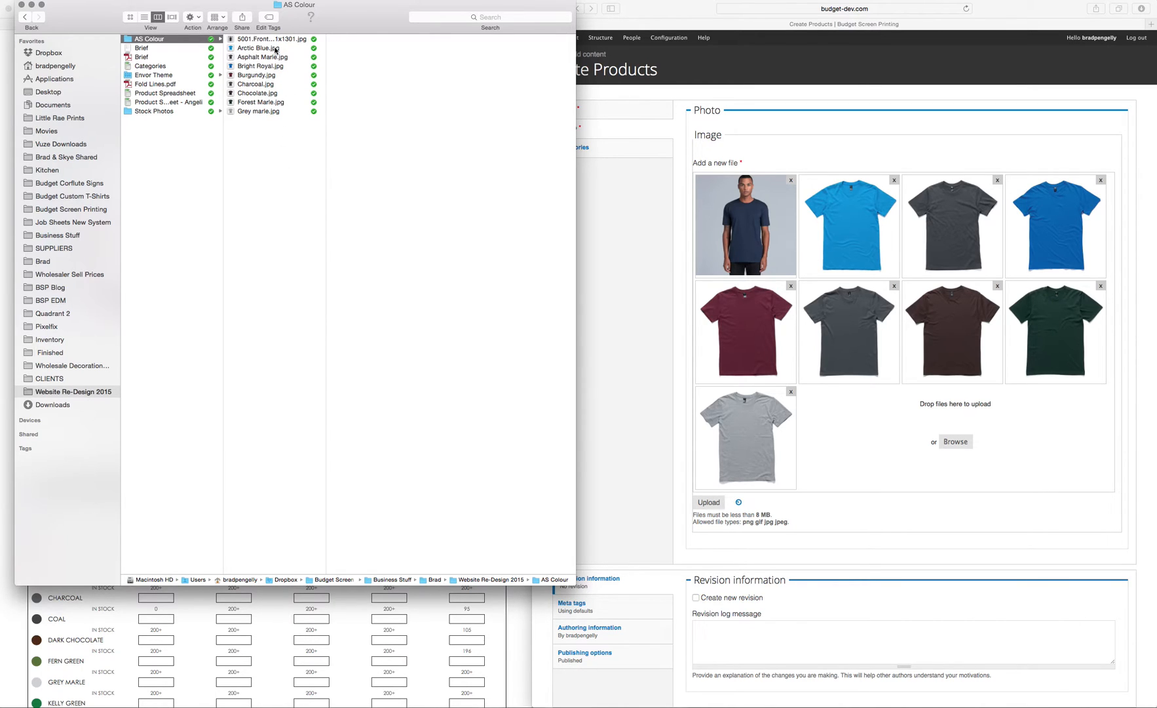
{"action": "left_click", "coordinate": [325, 158]}
{"action": "left_click_drag", "start_coordinate": [325, 158], "coordinate": [405, 155]}
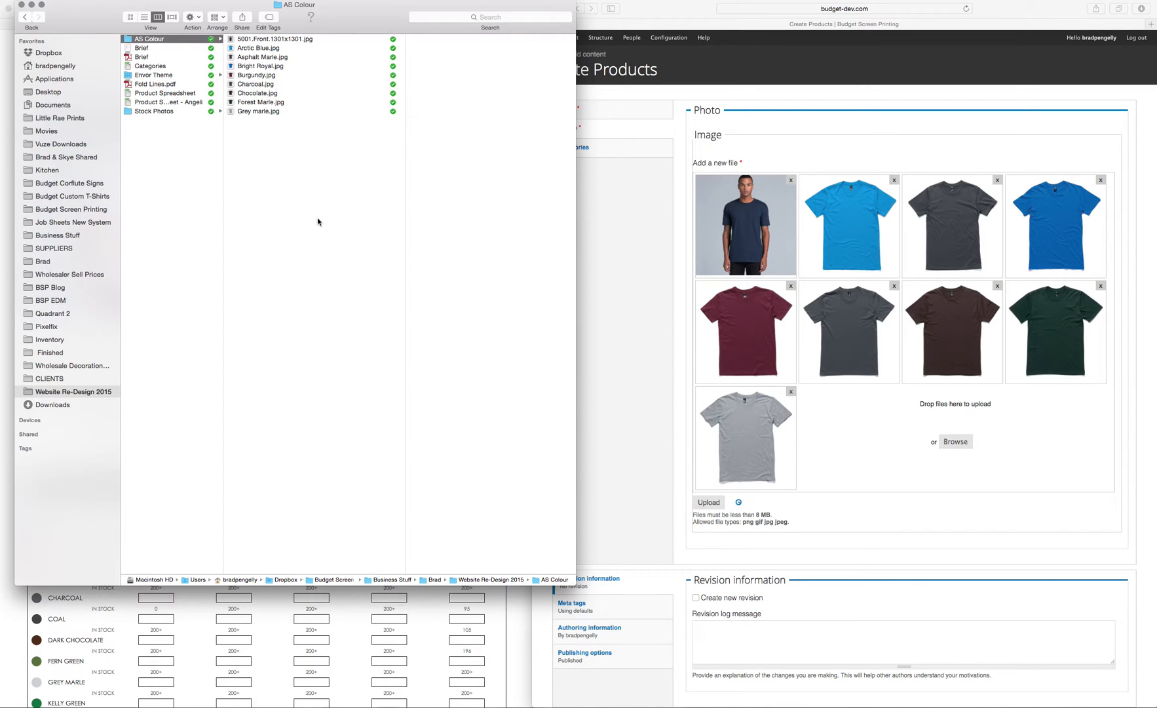
{"action": "left_click_drag", "start_coordinate": [349, 18], "coordinate": [791, 18]}
{"action": "left_click", "coordinate": [265, 372]}
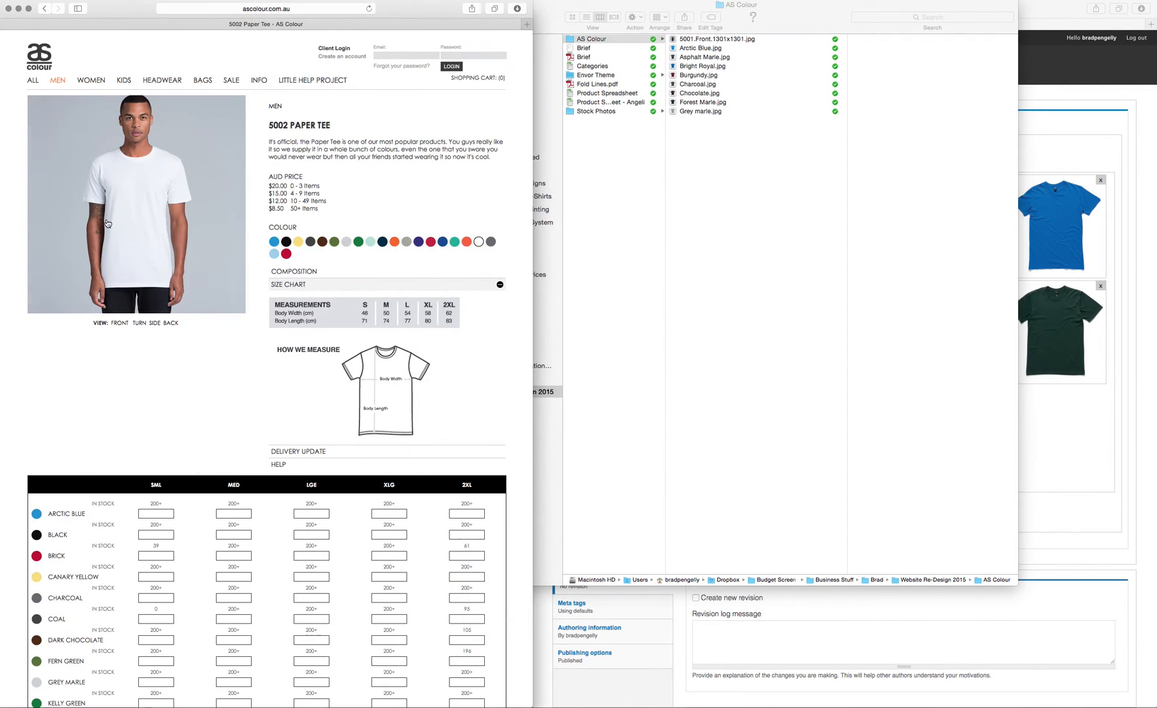
Save the white Paper Tee photo from the supplier's page into the AS Colour folder and preview it
{"action": "left_click_drag", "start_coordinate": [121, 217], "coordinate": [761, 290]}
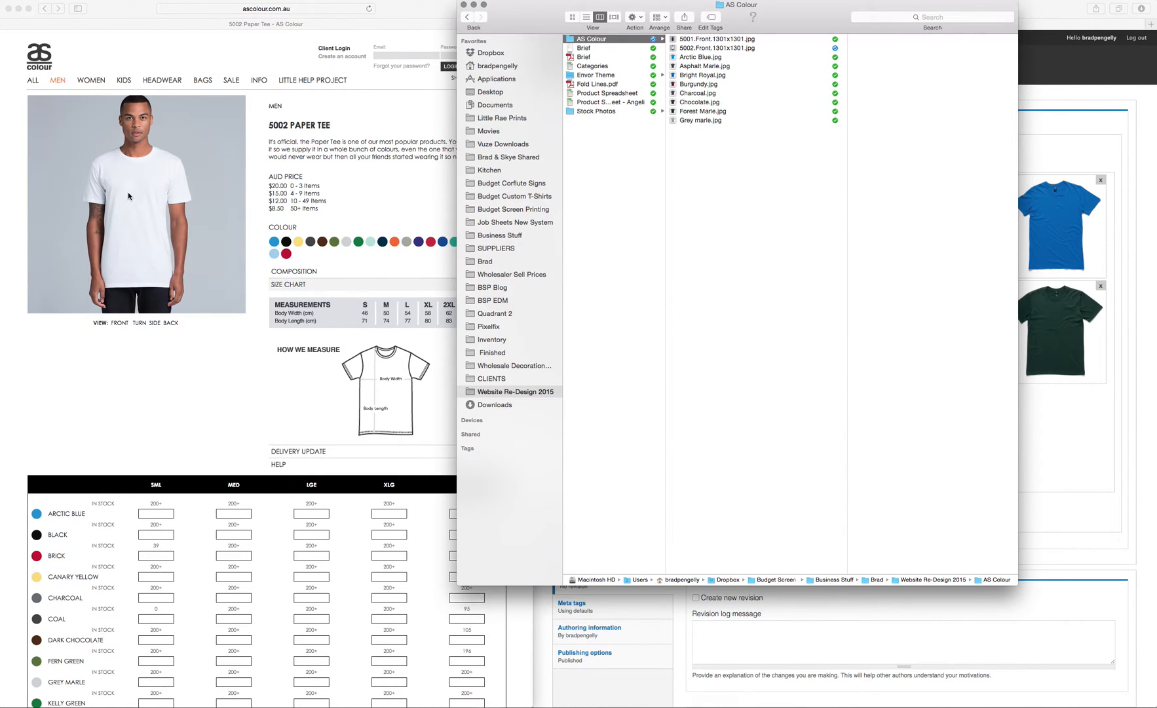
{"action": "left_click", "coordinate": [729, 48]}
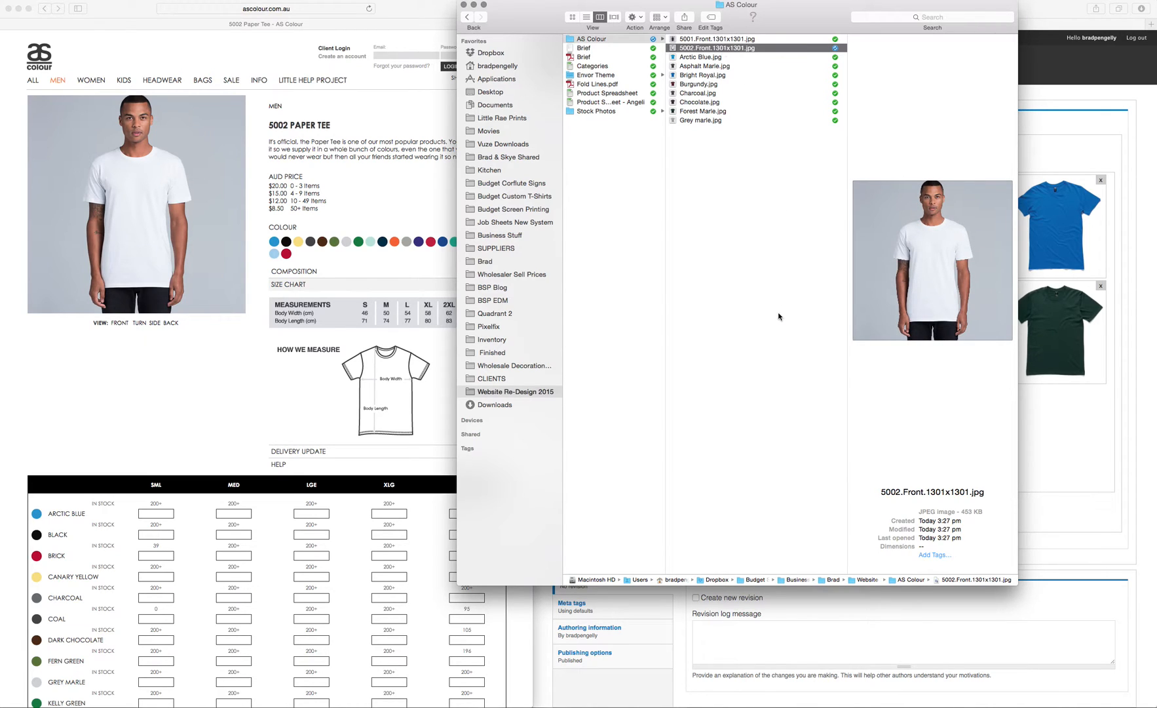
{"action": "key", "text": "space"}
{"action": "key", "text": "space"}
{"action": "left_click", "coordinate": [100, 414]}
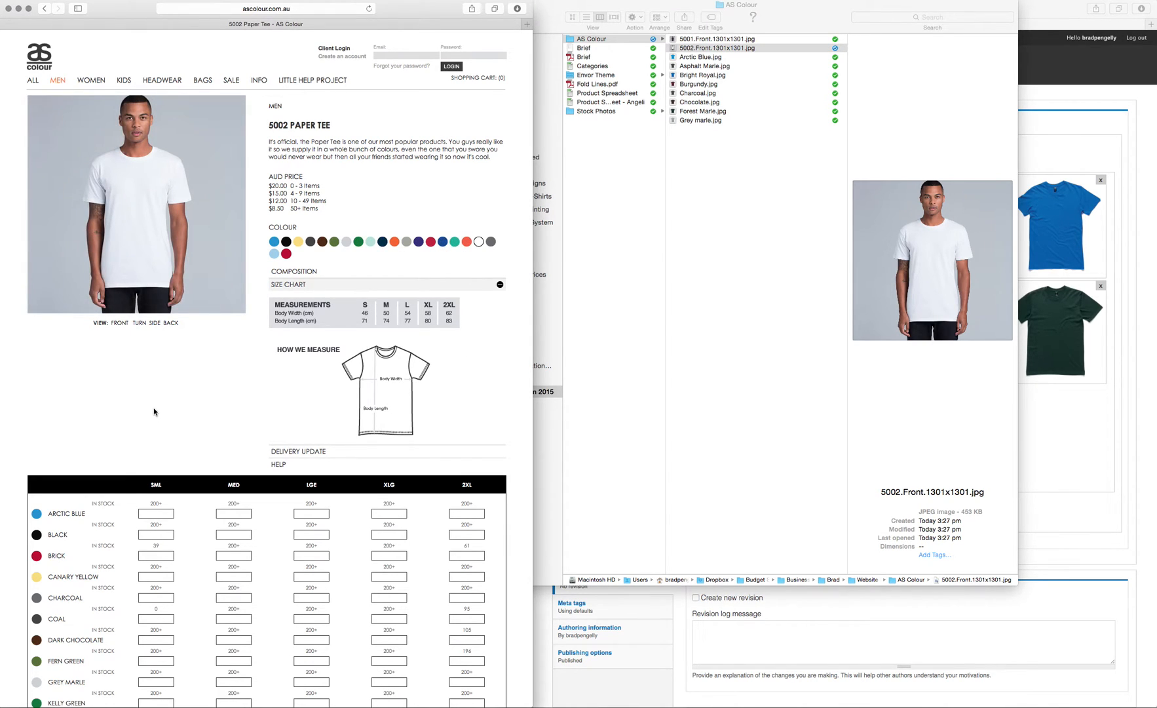
Show the Paper Tee in teal on the supplier's page and save that image into the AS Colour folder
{"action": "left_click", "coordinate": [454, 242]}
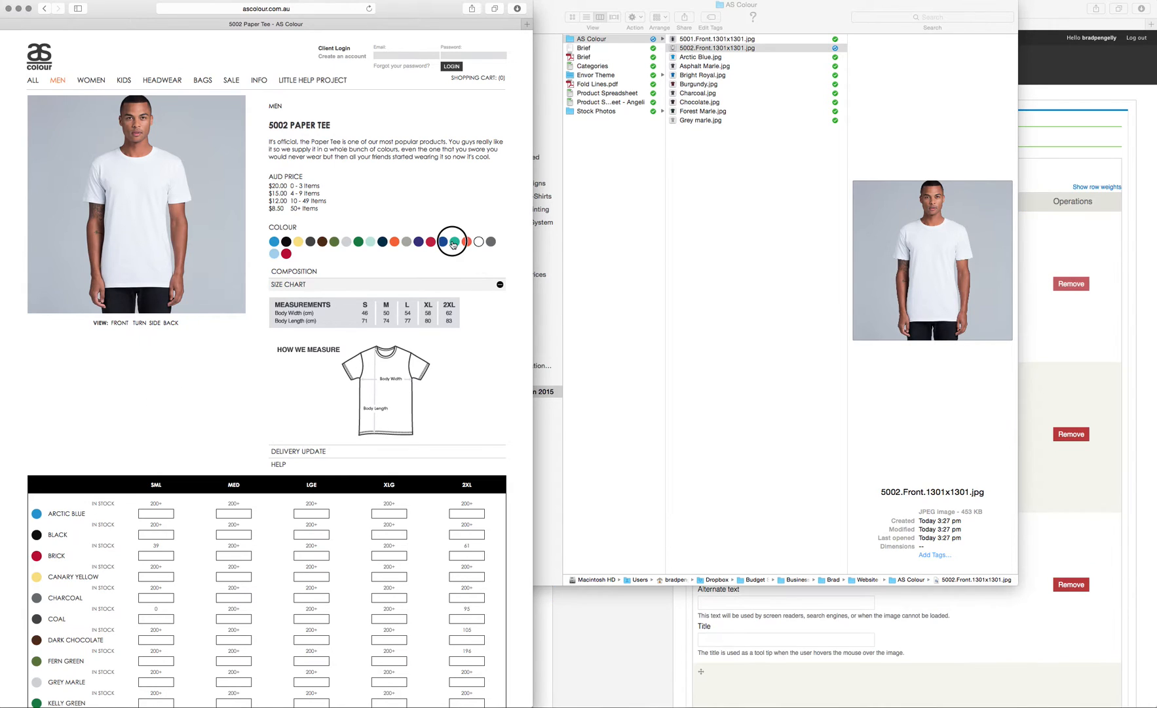
{"action": "mouse_move", "coordinate": [121, 192]}
{"action": "left_click_drag", "start_coordinate": [121, 192], "coordinate": [751, 260]}
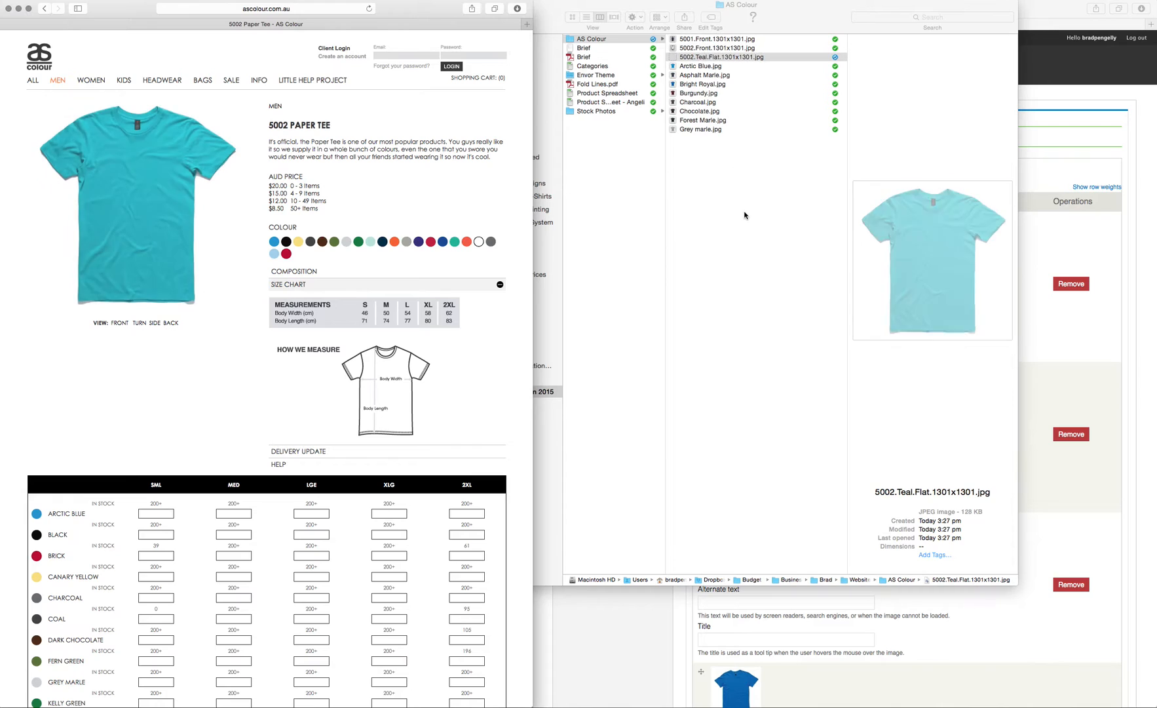
{"action": "left_click", "coordinate": [718, 58]}
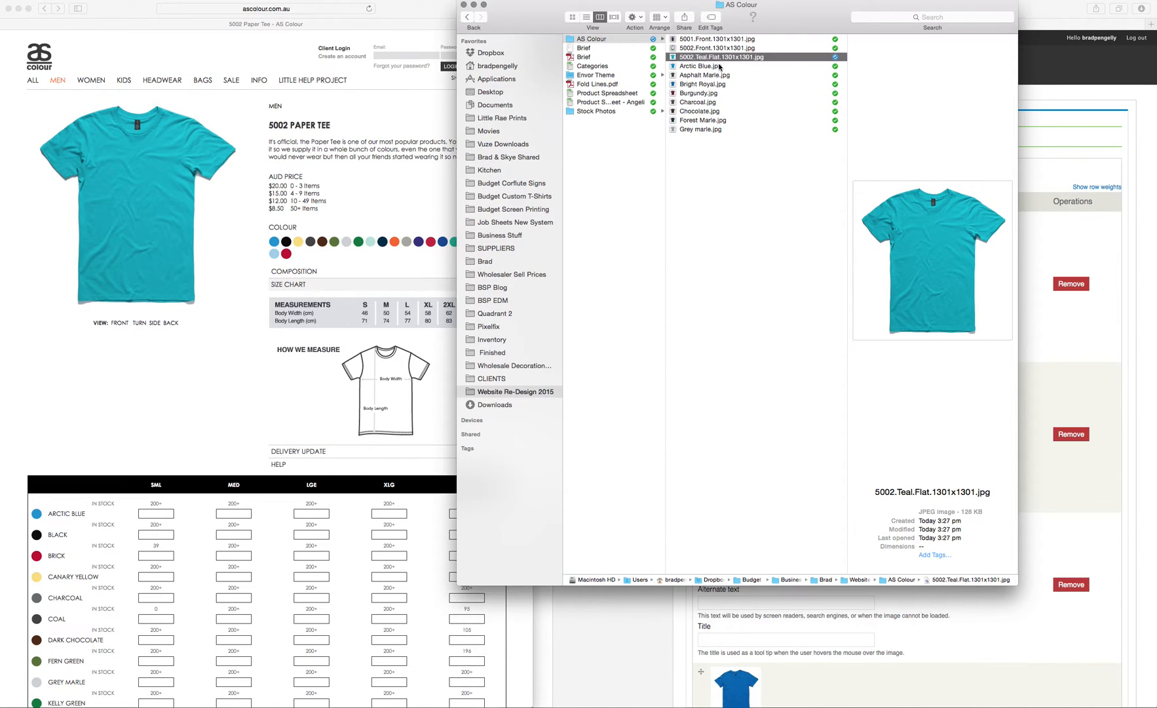
Upload 5002.Teal.Flat.1301x1301.jpg from the AS Colour folder as an additional product photo
{"action": "left_click_drag", "start_coordinate": [801, 17], "coordinate": [400, 18]}
{"action": "scroll", "coordinate": [943, 505], "scroll_direction": "down", "scroll_amount": 20}
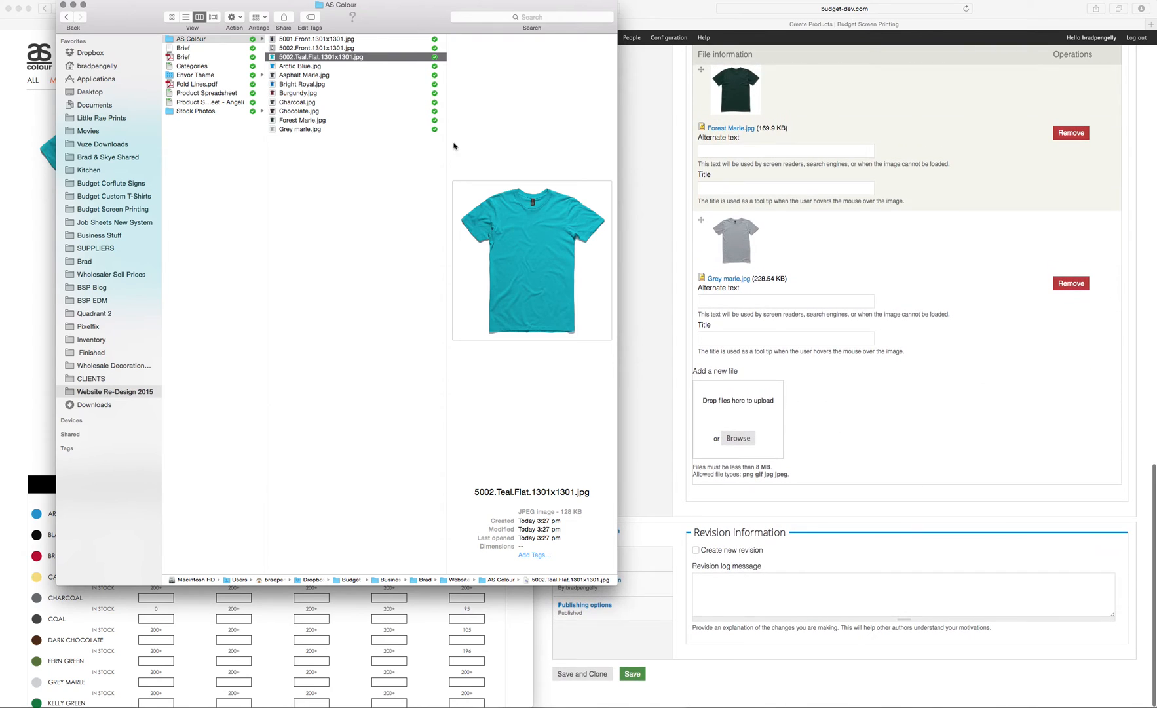
{"action": "left_click_drag", "start_coordinate": [303, 58], "coordinate": [816, 406]}
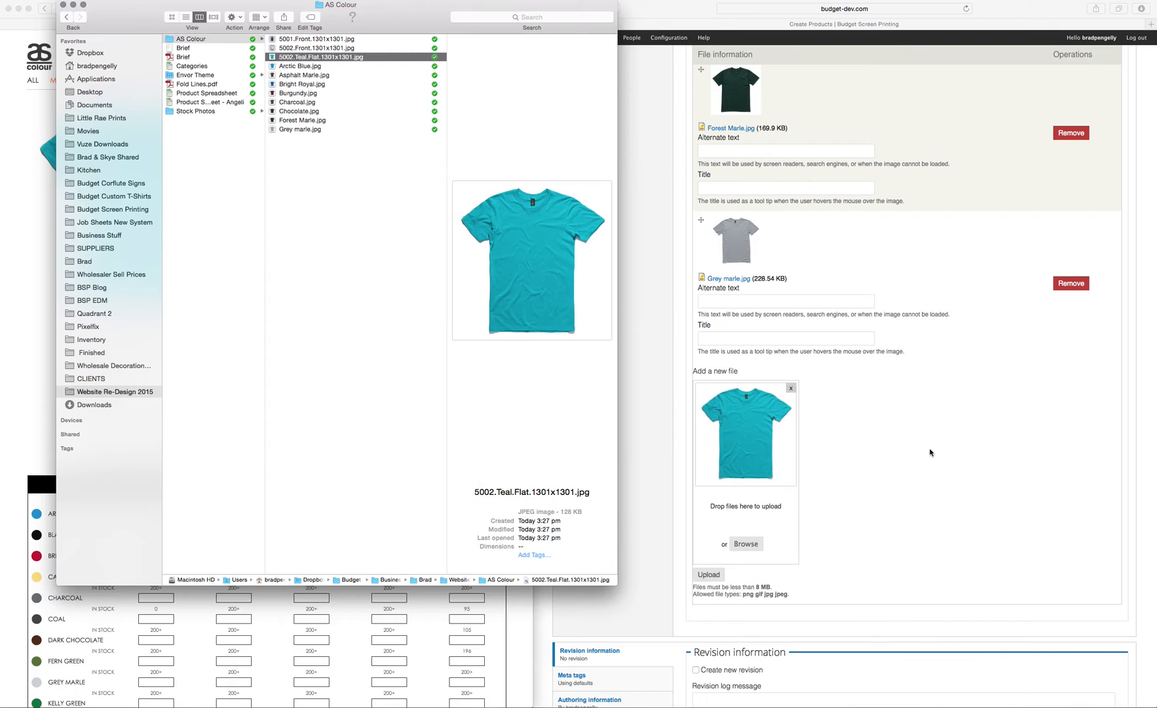
{"action": "left_click", "coordinate": [932, 453]}
{"action": "left_click", "coordinate": [708, 574]}
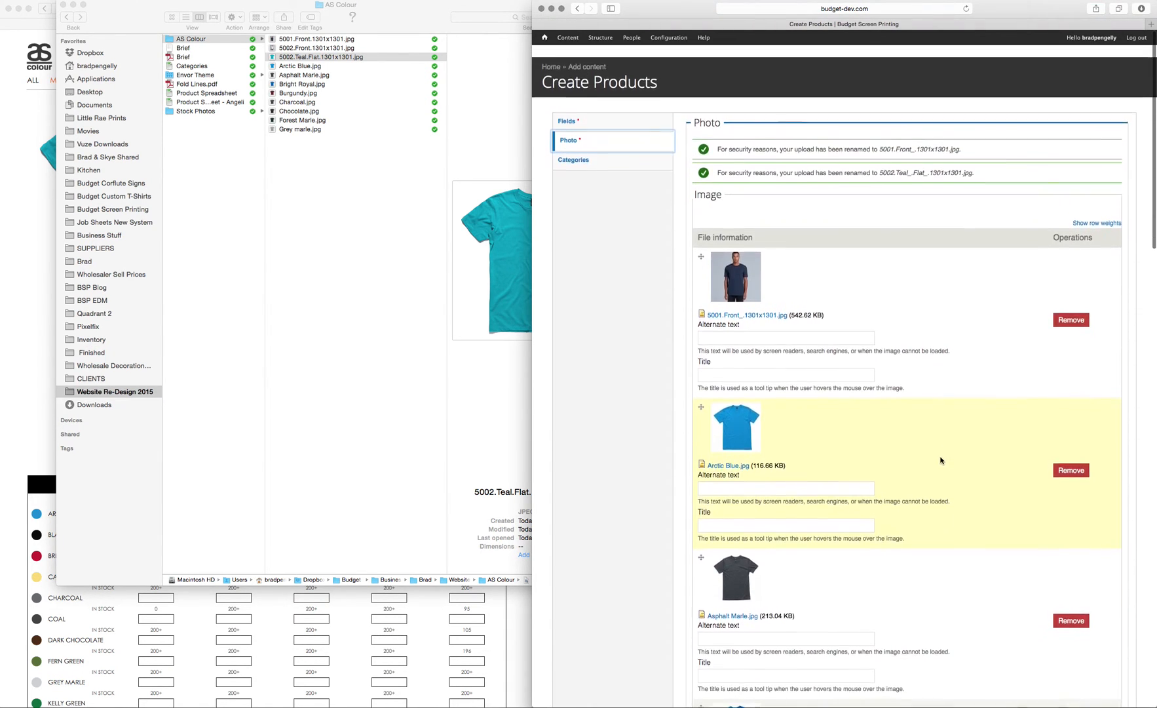
Set the first product image's alternate text to AS Colour Paper Tee
{"action": "left_click", "coordinate": [711, 327]}
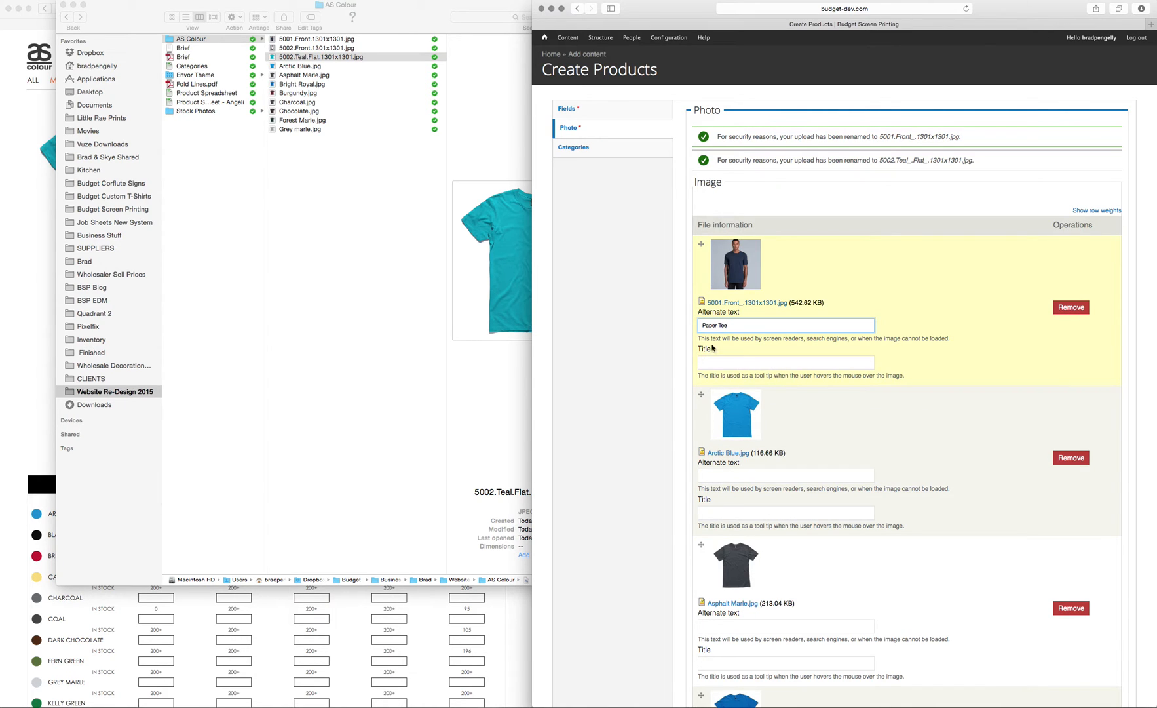
{"action": "left_click", "coordinate": [30, 205]}
{"action": "left_click", "coordinate": [963, 324]}
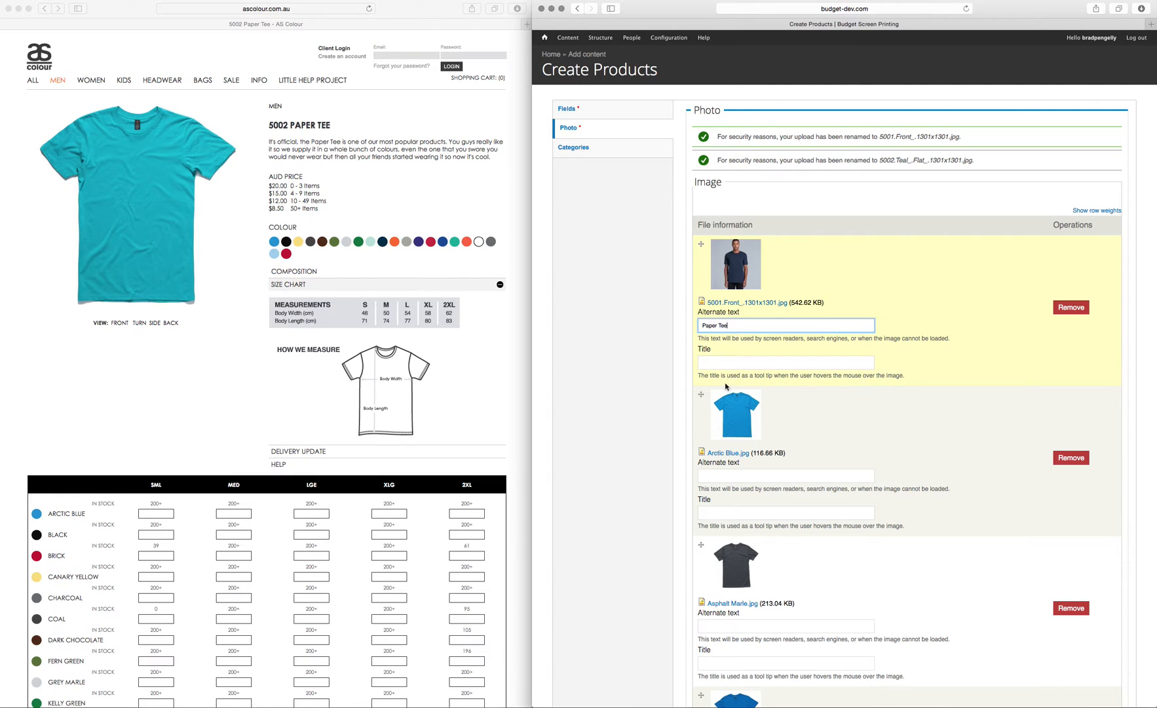
{"action": "key", "text": "super+a"}
{"action": "type", "text": "AS"}
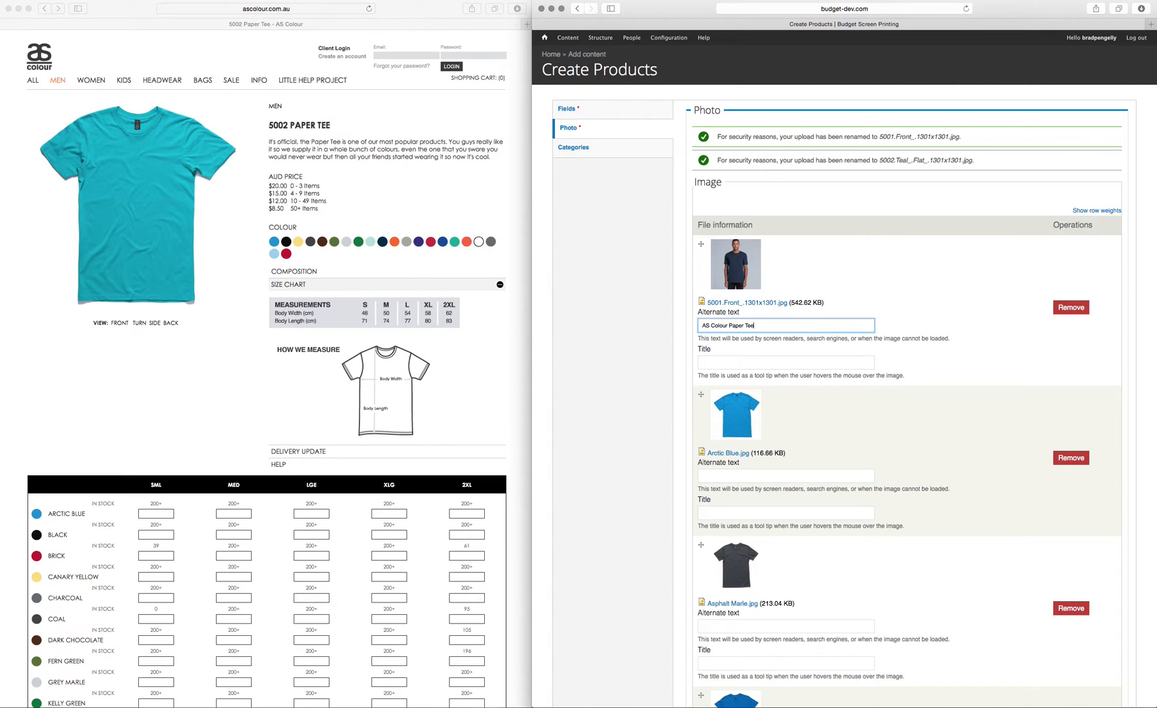
Copy the first image's alternate text, AS Colour Paper Tee, into its title
{"action": "left_click", "coordinate": [735, 362]}
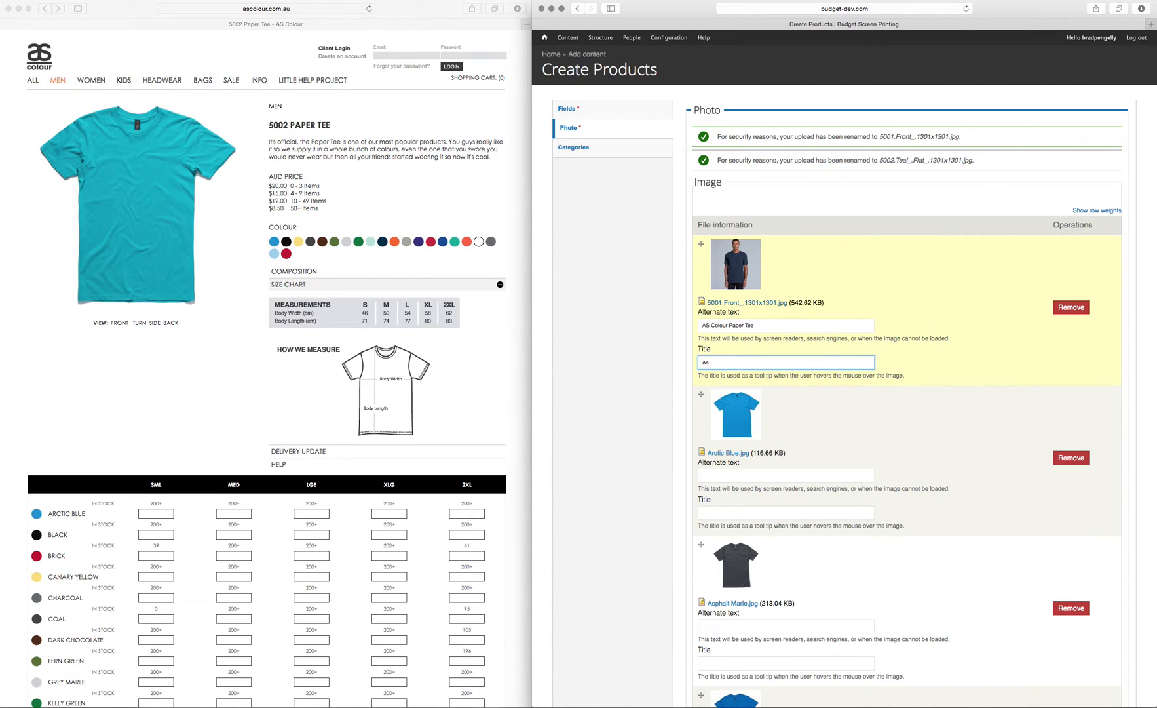
{"action": "key", "text": "shift+Tab"}
{"action": "key", "text": "super+c"}
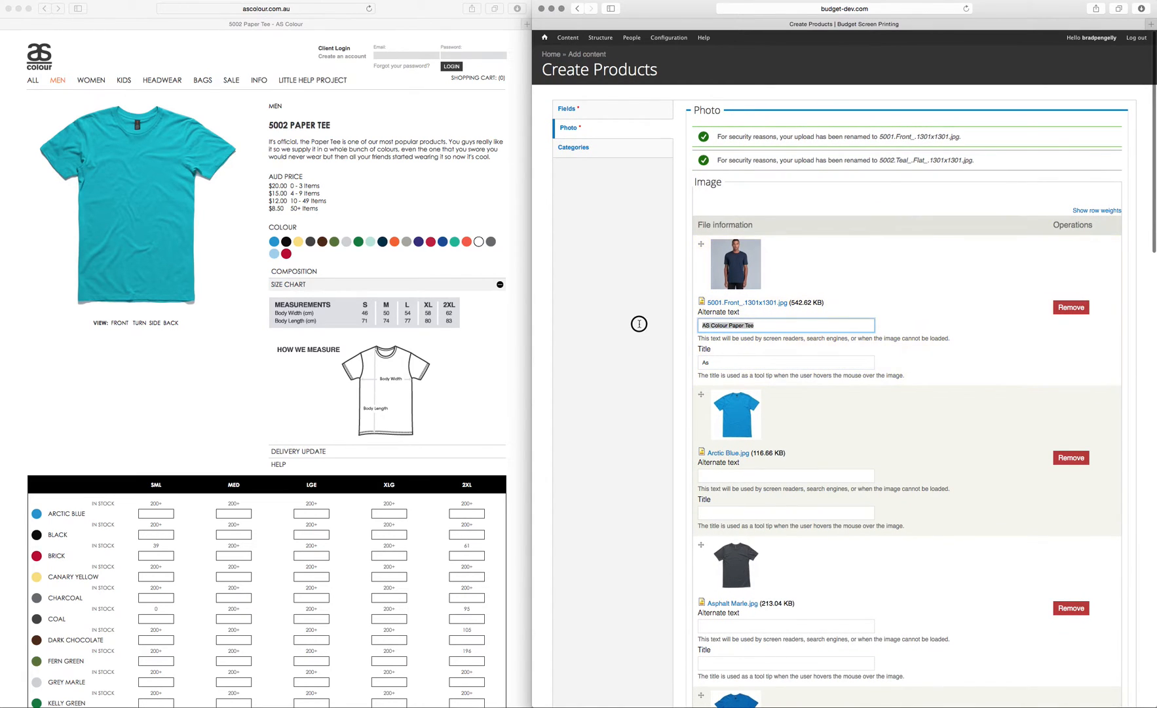
{"action": "key", "text": "Tab"}
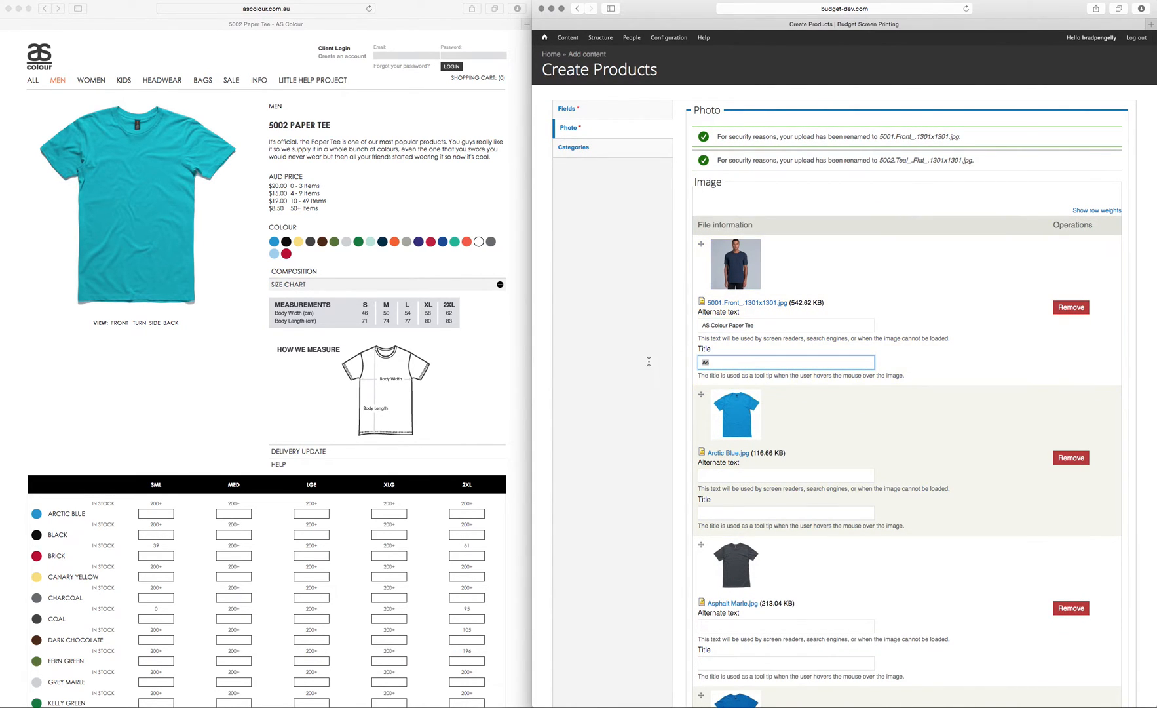
{"action": "key", "text": "super+v"}
Set both the alternate text and the title of the Arctic Blue image to Arctic Blue
{"action": "key", "text": "Tab"}
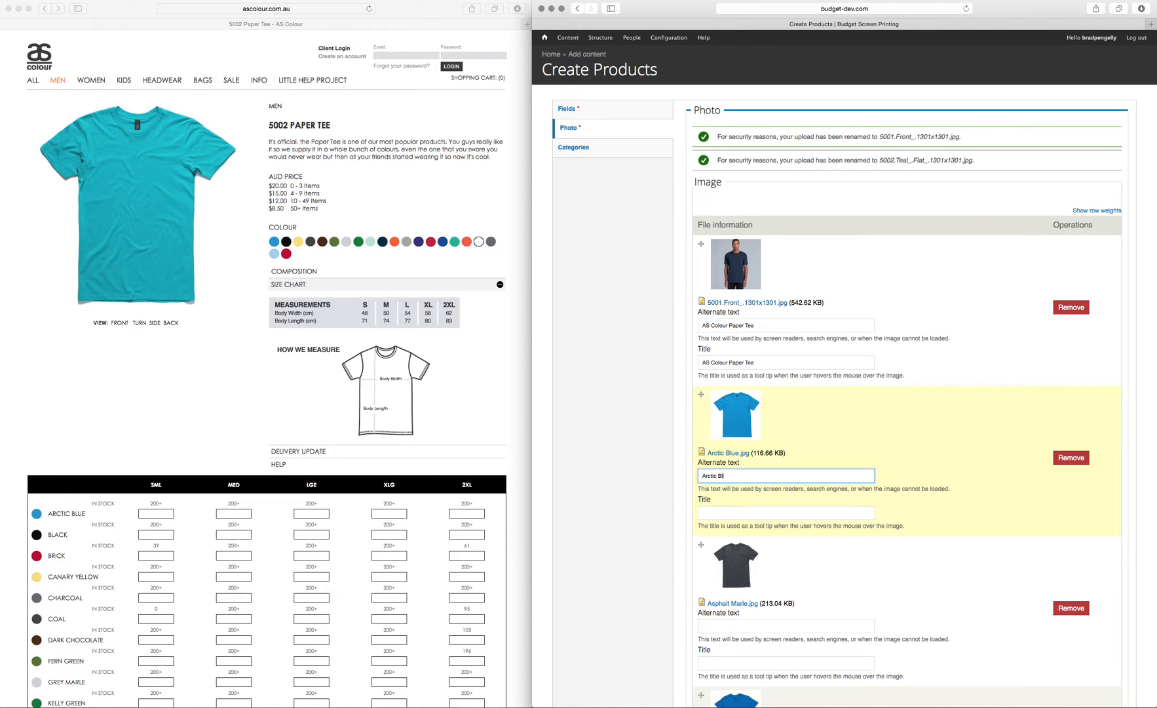
{"action": "left_click_drag", "start_coordinate": [737, 475], "coordinate": [661, 481]}
{"action": "key", "text": "super+c"}
{"action": "left_click", "coordinate": [721, 515]}
{"action": "key", "text": "super+v"}
Set both the alternate text and the title of the Asphalt Marle image to Asphalt Marle
{"action": "scroll", "coordinate": [924, 469], "scroll_direction": "down", "scroll_amount": 5}
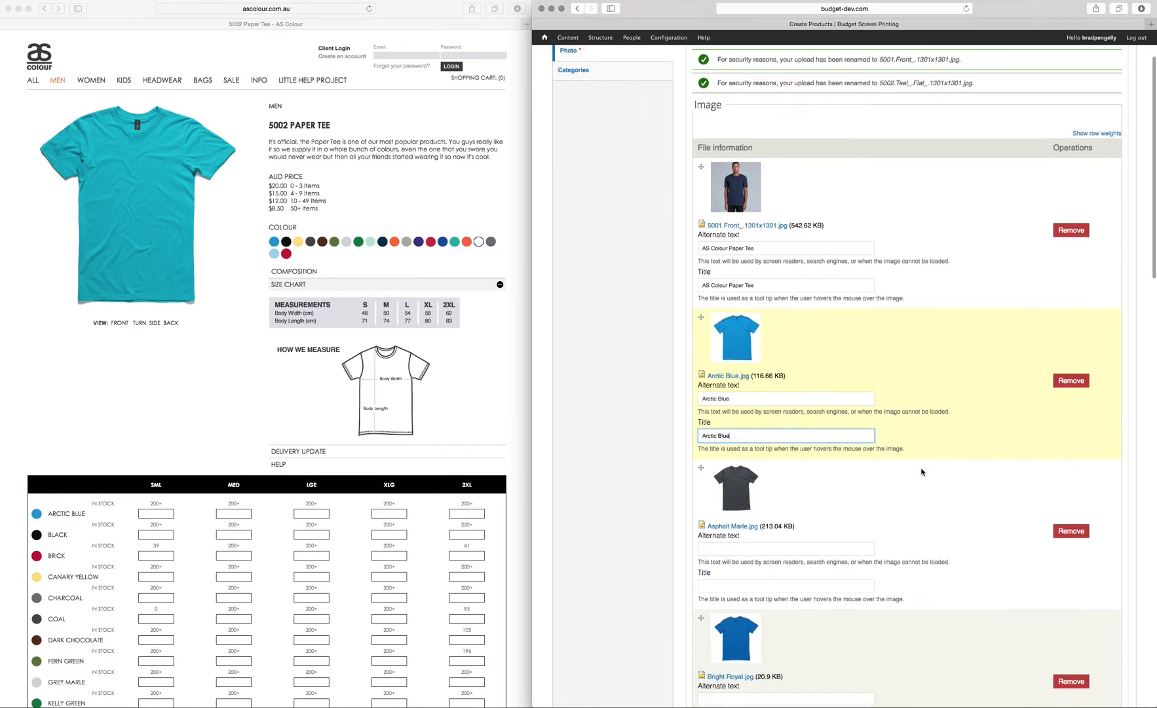
{"action": "left_click", "coordinate": [750, 428]}
{"action": "type", "text": "Asp"}
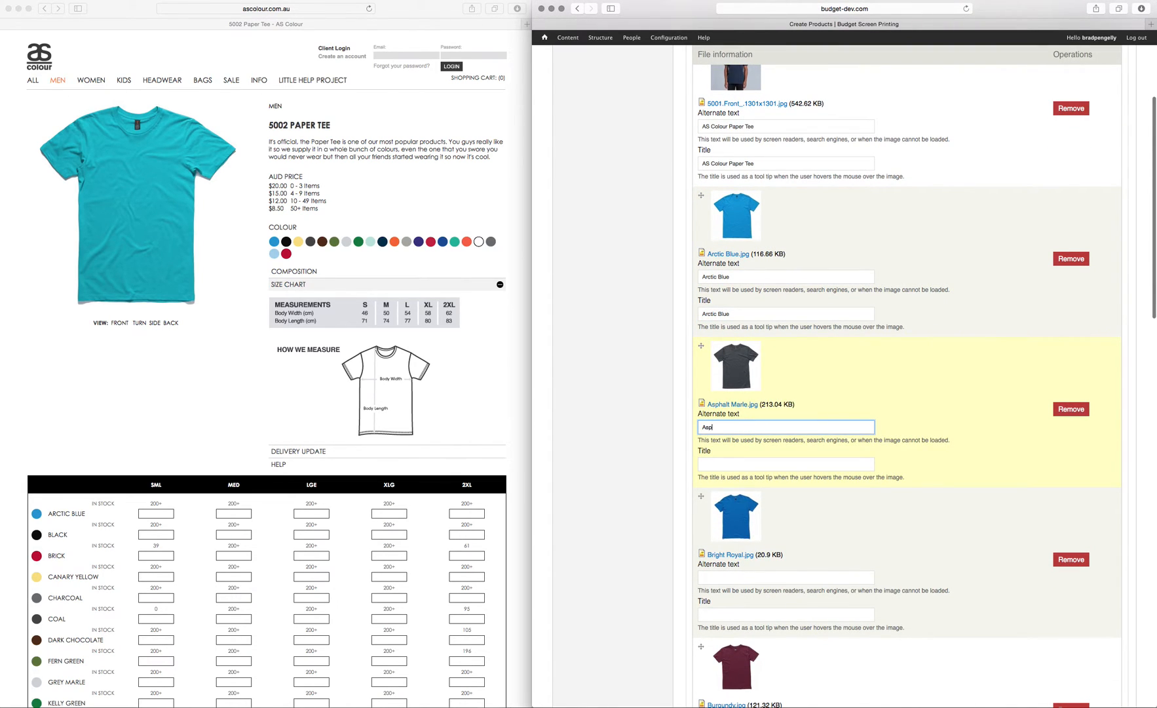
{"action": "type", "text": "halt Marle"}
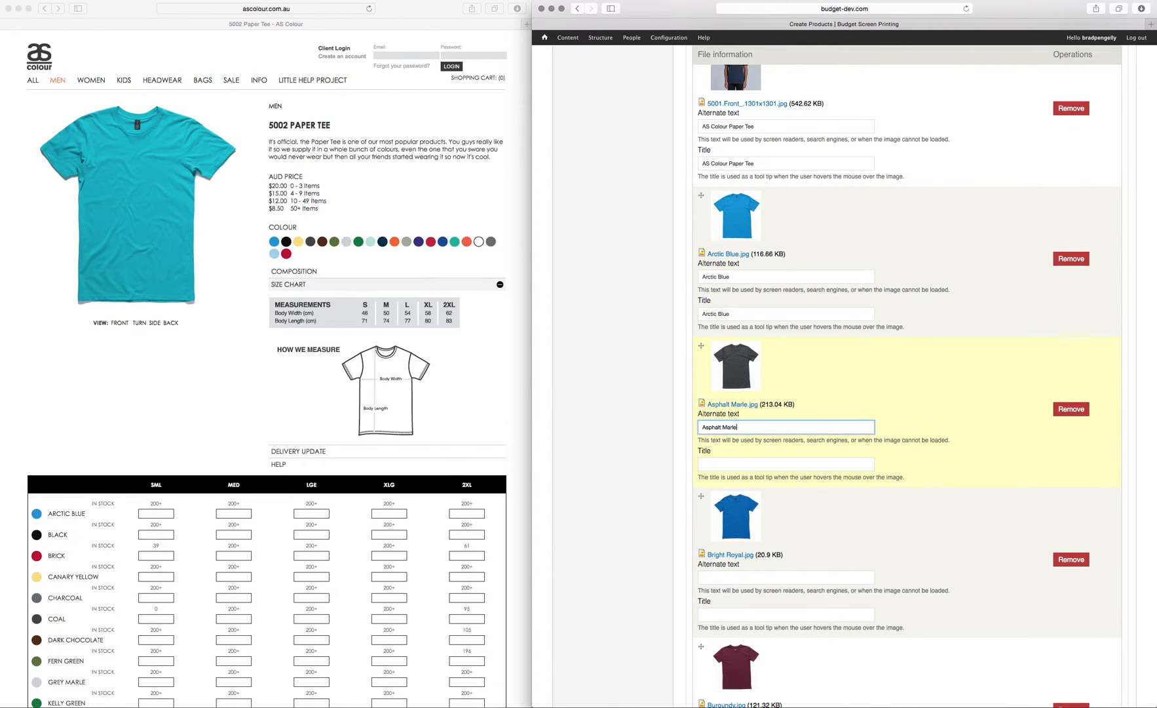
{"action": "left_click_drag", "start_coordinate": [784, 428], "coordinate": [686, 420]}
{"action": "key", "text": "super+c"}
{"action": "left_click", "coordinate": [738, 466]}
{"action": "key", "text": "super+v"}
Set both the alternate text and the title of the Bright Royal image to Bright Royal
{"action": "left_click", "coordinate": [747, 576]}
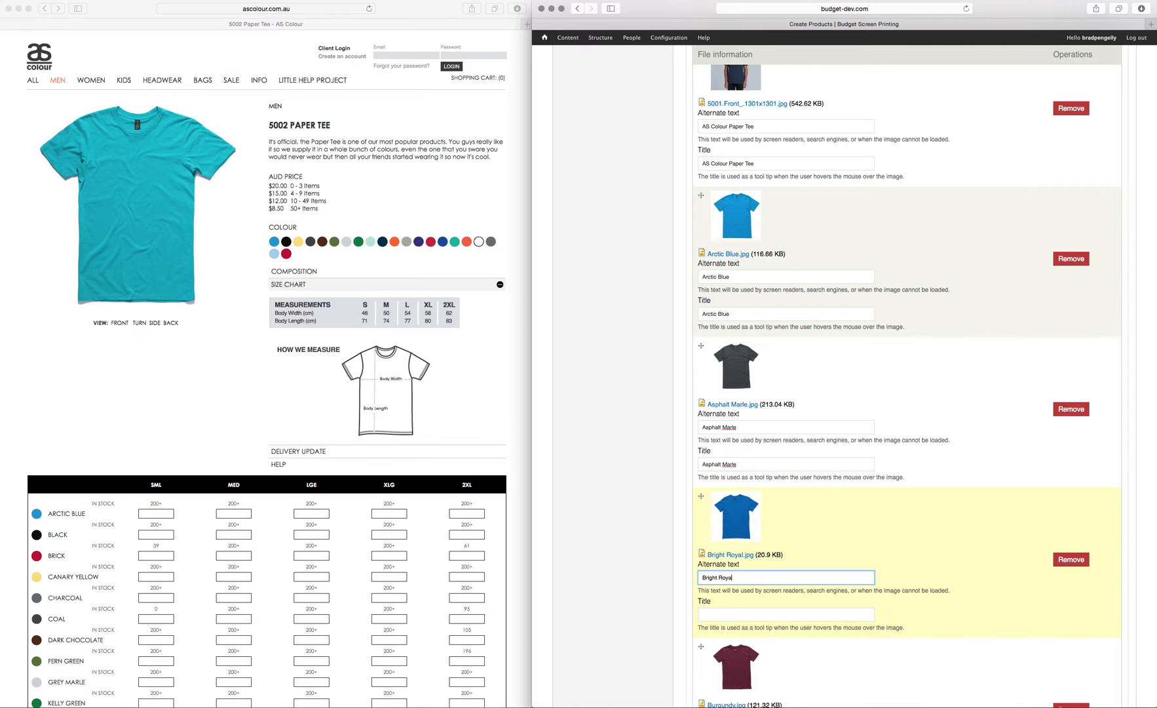
{"action": "left_click_drag", "start_coordinate": [754, 574], "coordinate": [652, 569]}
{"action": "key", "text": "super+c"}
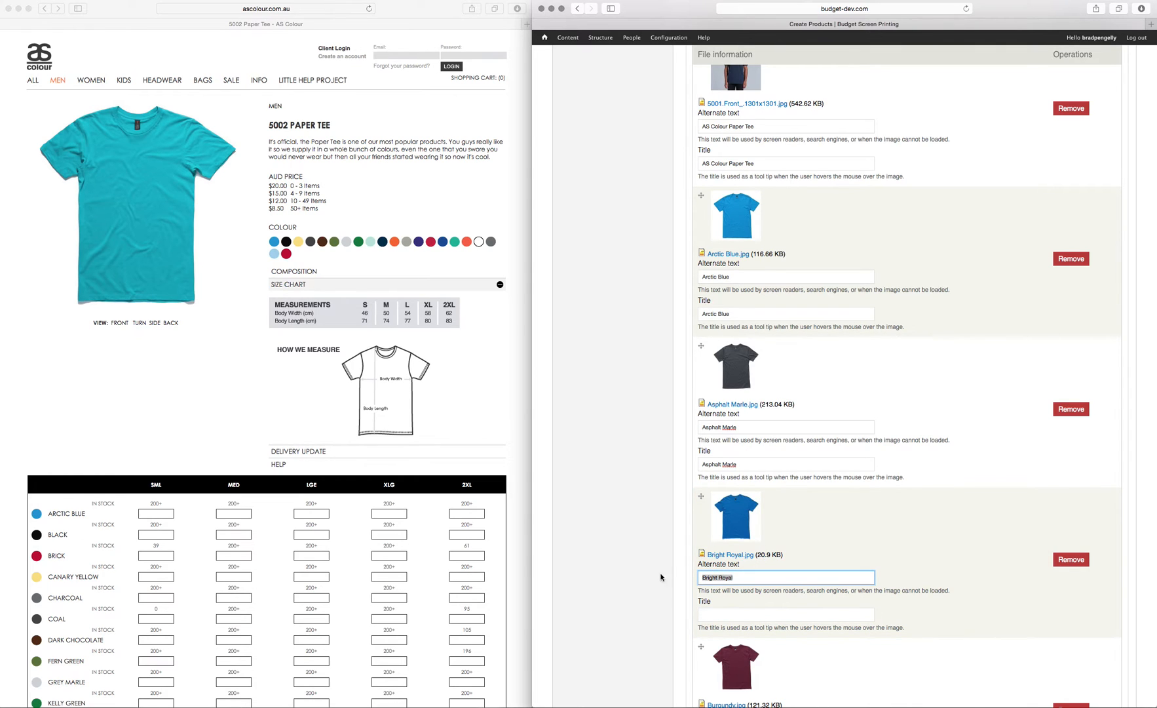
{"action": "left_click", "coordinate": [774, 613]}
{"action": "key", "text": "super+v"}
Look through the uploaded image list and open the product's Categories section
{"action": "scroll", "coordinate": [874, 536], "scroll_direction": "down", "scroll_amount": 10}
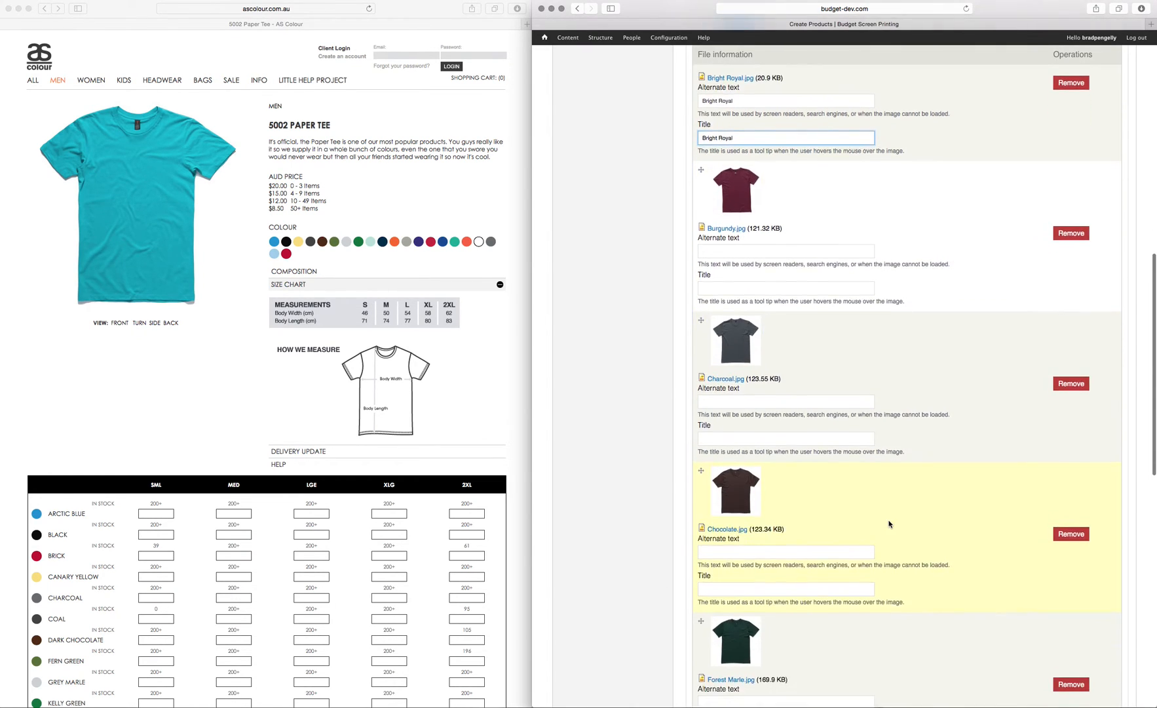
{"action": "scroll", "coordinate": [888, 498], "scroll_direction": "down", "scroll_amount": 3}
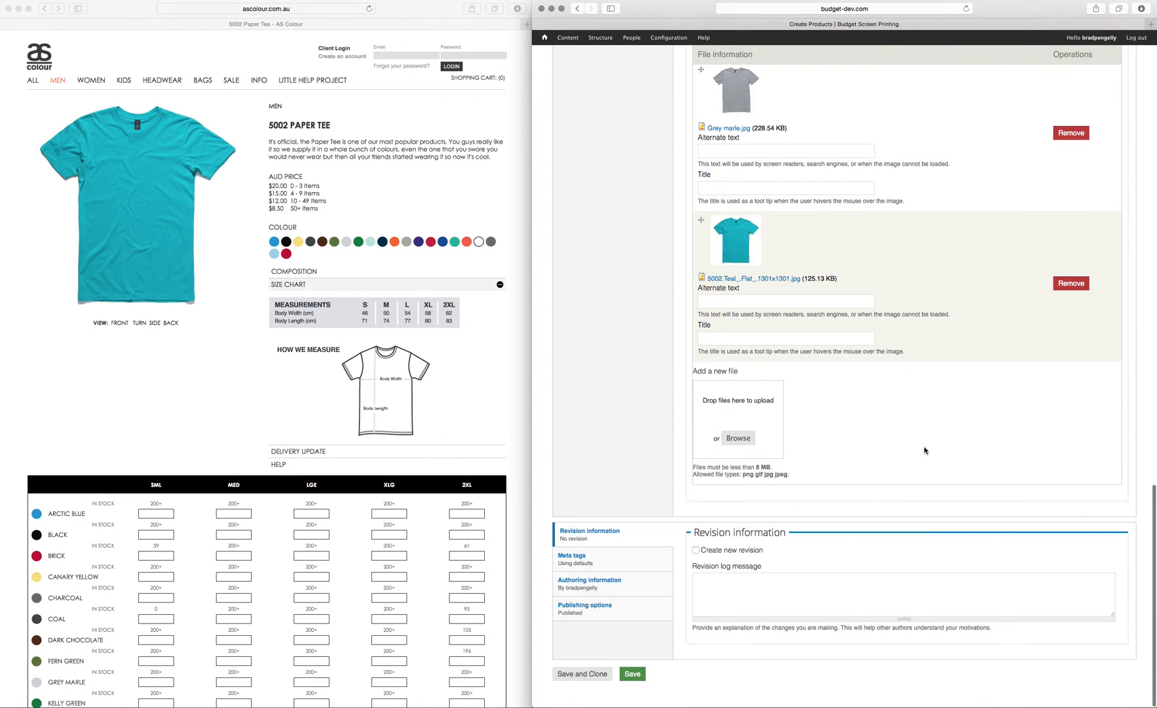
{"action": "scroll", "coordinate": [884, 454], "scroll_direction": "up", "scroll_amount": 15}
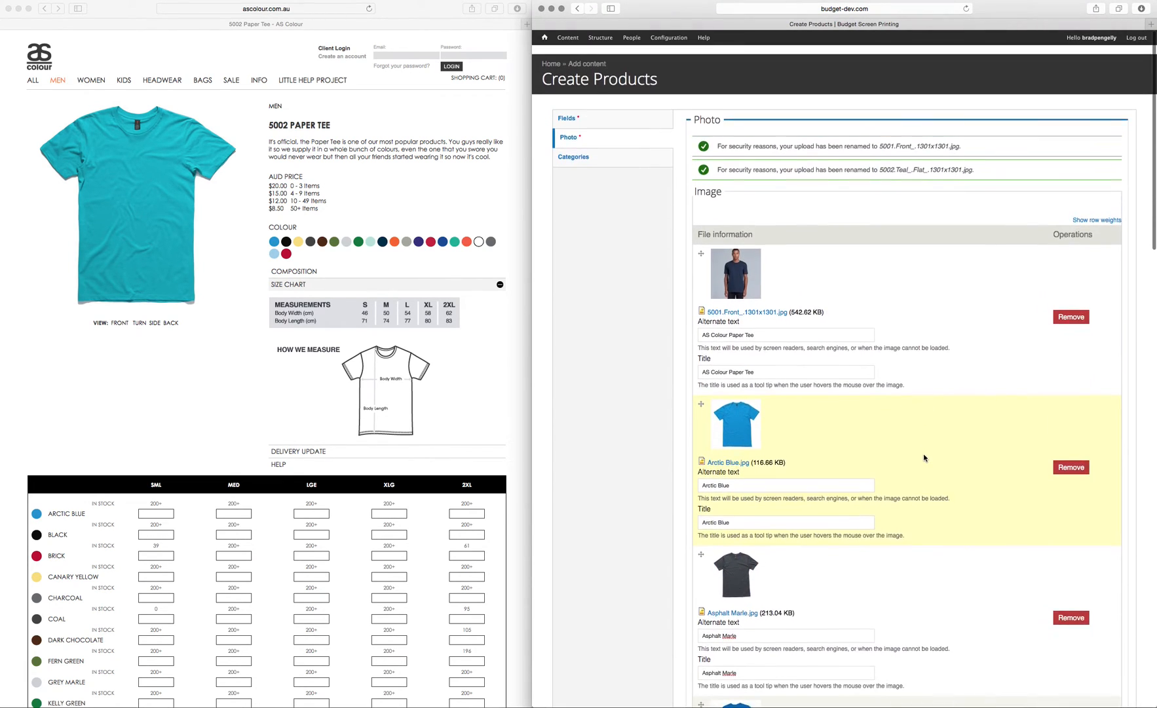
{"action": "scroll", "coordinate": [638, 227], "scroll_direction": "down", "scroll_amount": 15}
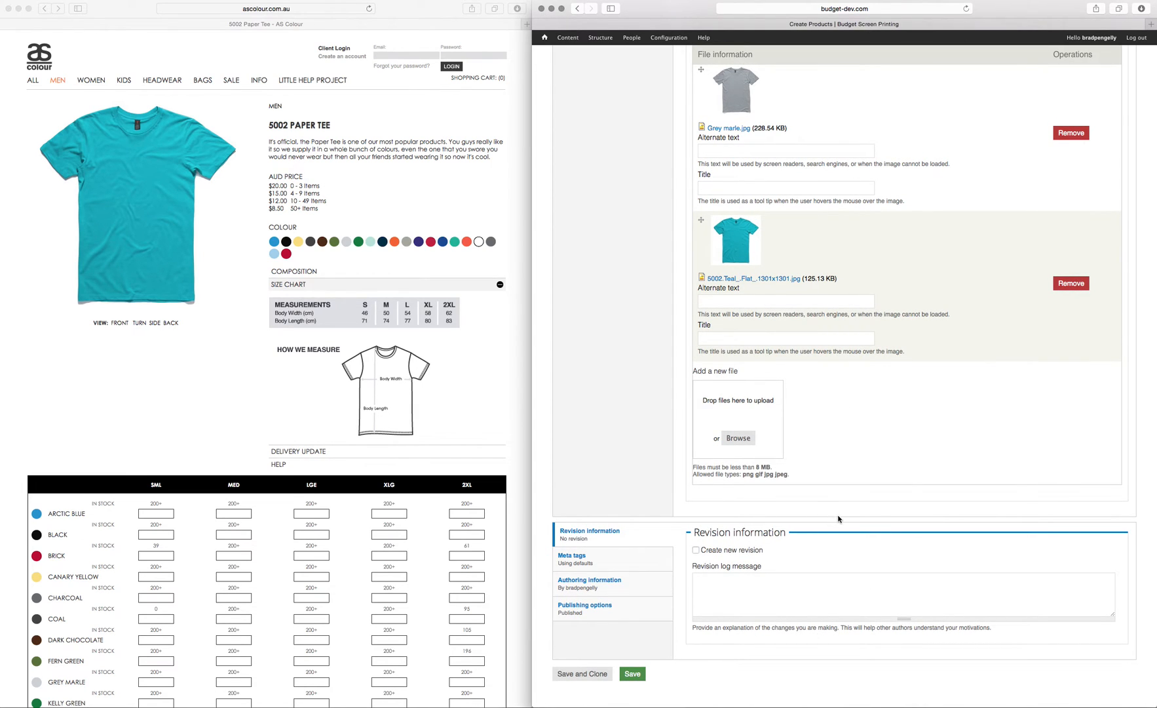
{"action": "scroll", "coordinate": [839, 517], "scroll_direction": "up", "scroll_amount": 15}
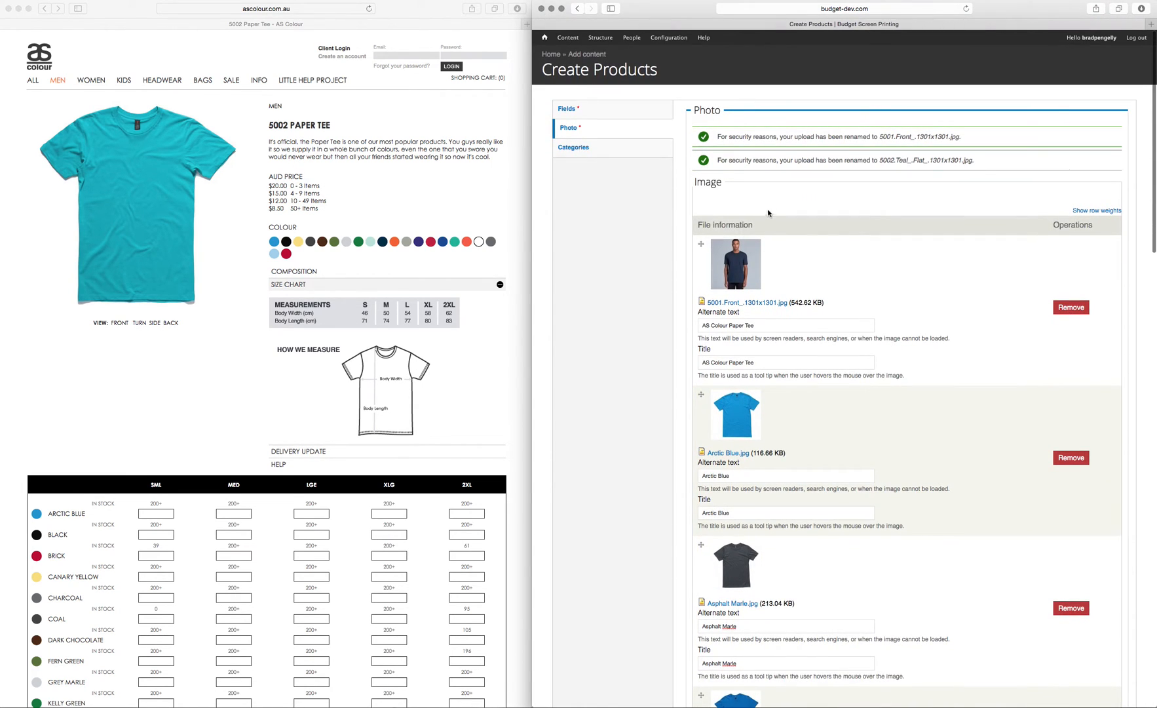
{"action": "left_click", "coordinate": [574, 150]}
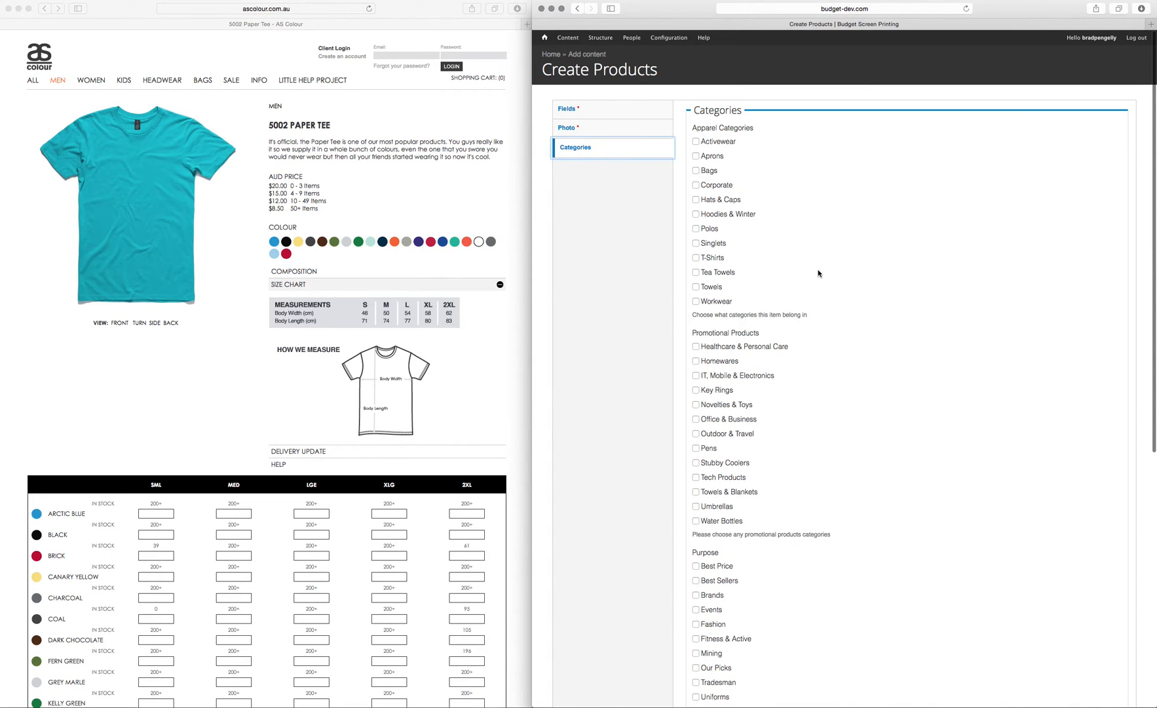
Assign the product to the T-Shirts apparel category and set its brand to AS Colour
{"action": "left_click", "coordinate": [696, 259]}
{"action": "scroll", "coordinate": [863, 278], "scroll_direction": "down", "scroll_amount": 5}
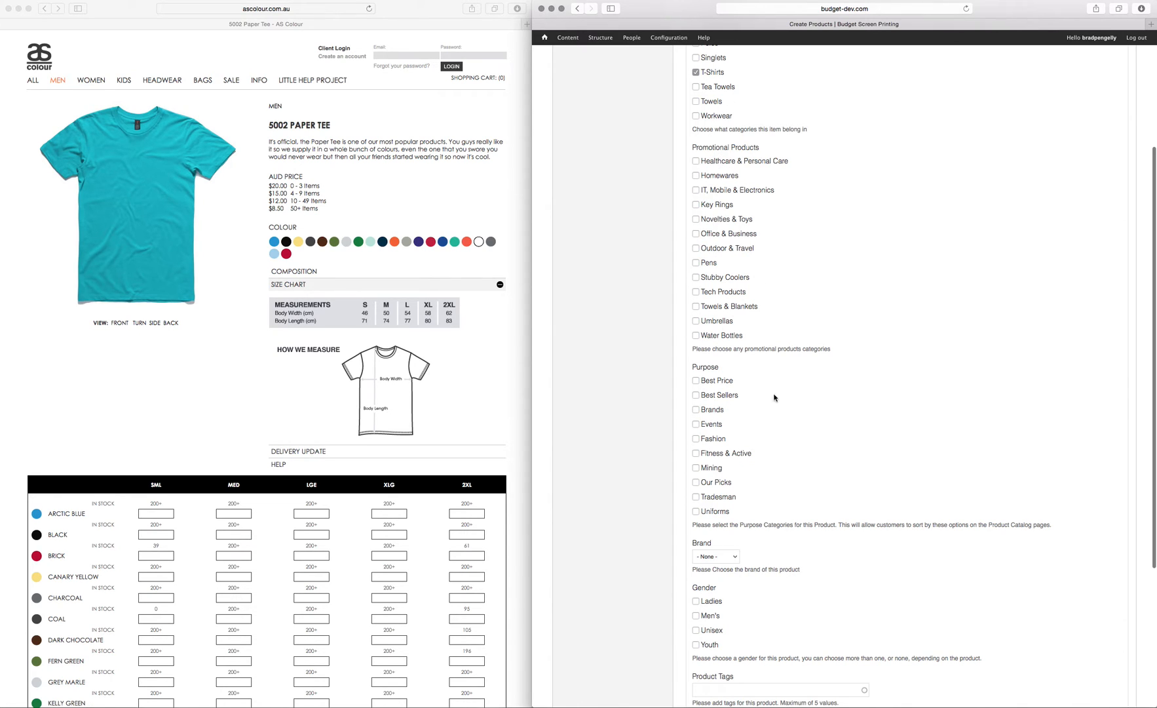
{"action": "scroll", "coordinate": [774, 393], "scroll_direction": "down", "scroll_amount": 3}
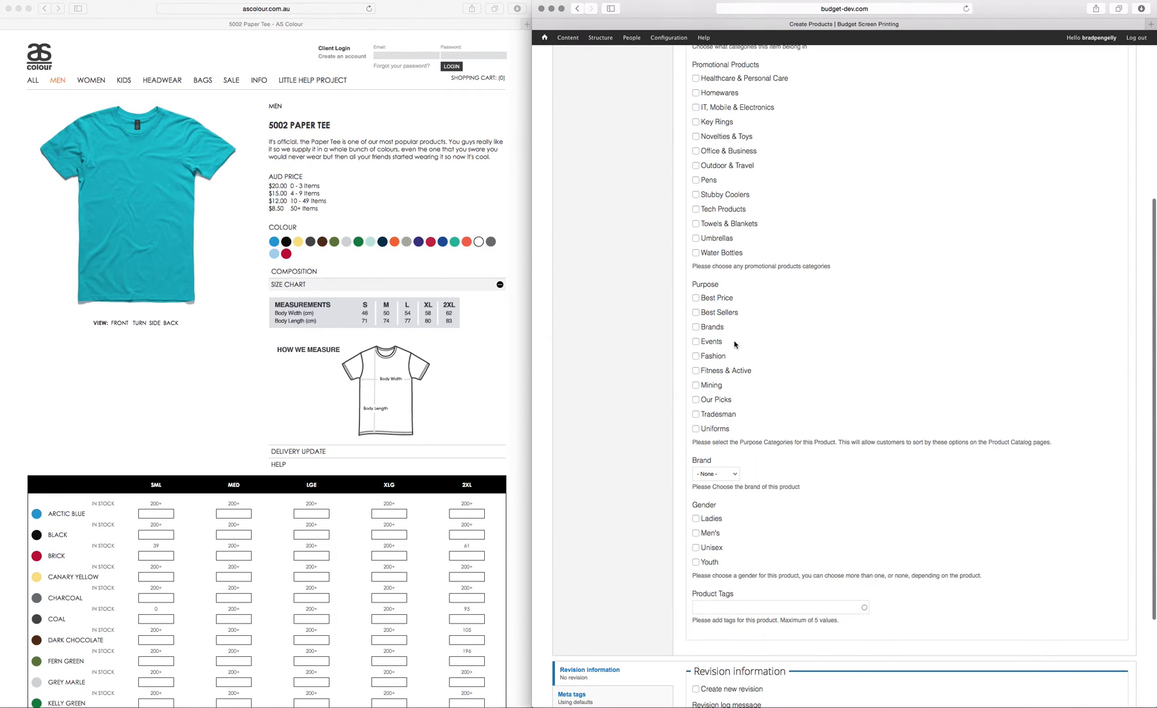
{"action": "left_click", "coordinate": [734, 474]}
{"action": "left_click", "coordinate": [740, 483]}
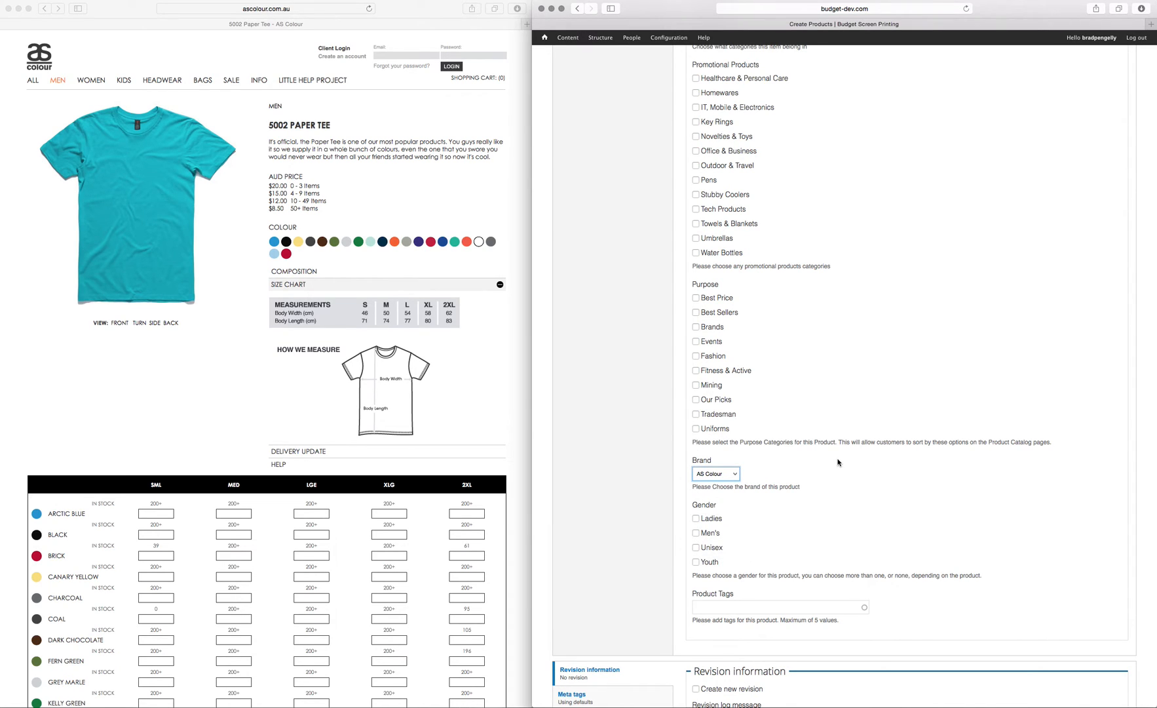
Set the product's gender to Men's
{"action": "left_click", "coordinate": [697, 533]}
{"action": "left_click", "coordinate": [211, 204]}
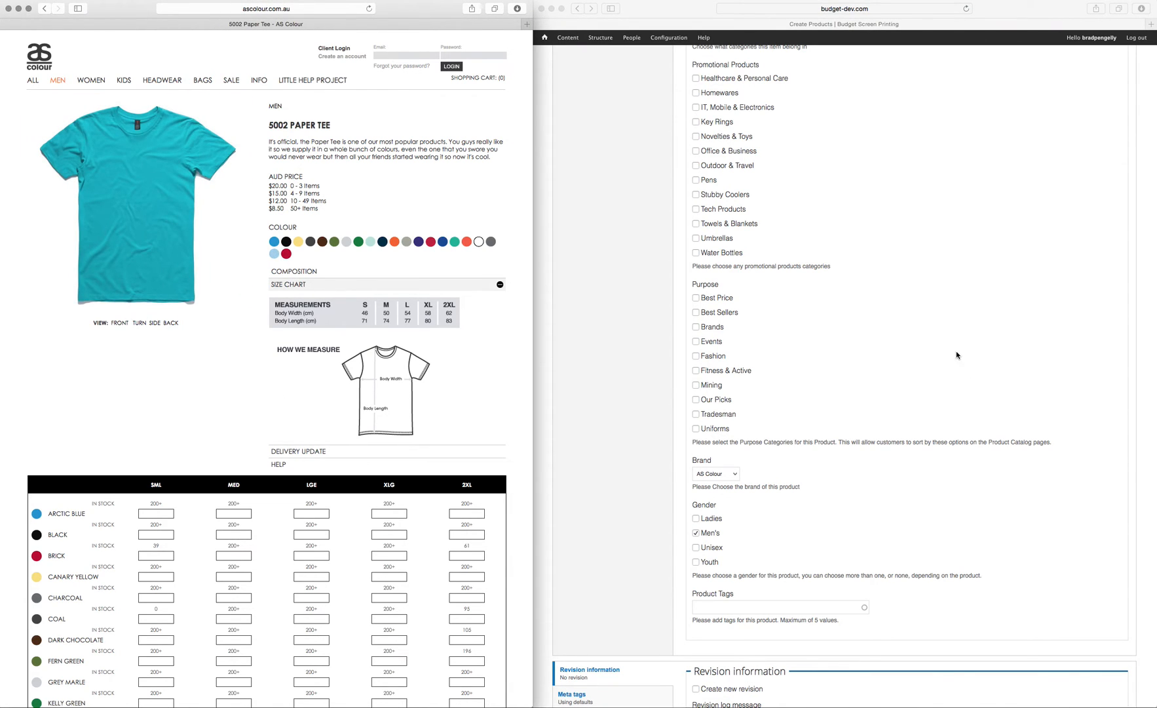
{"action": "scroll", "coordinate": [753, 533], "scroll_direction": "down", "scroll_amount": 4}
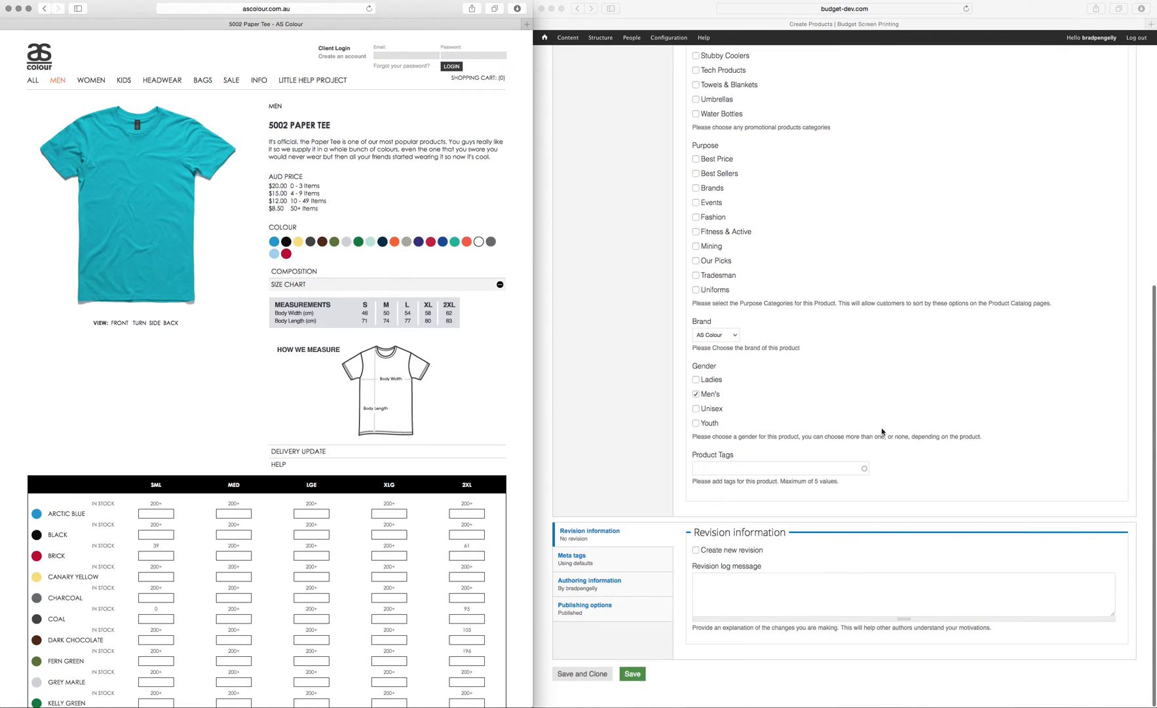
{"action": "left_click", "coordinate": [802, 390]}
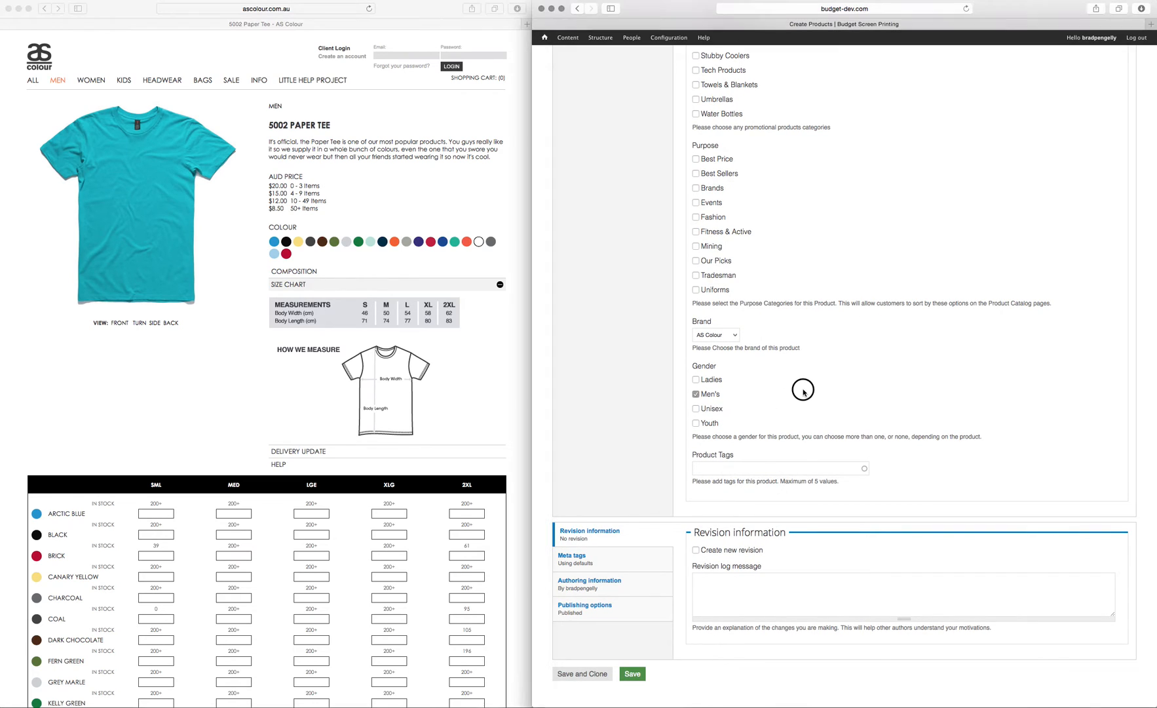
Enter AS Colour and T-Shirt as comma-separated product tags
{"action": "left_click", "coordinate": [727, 466]}
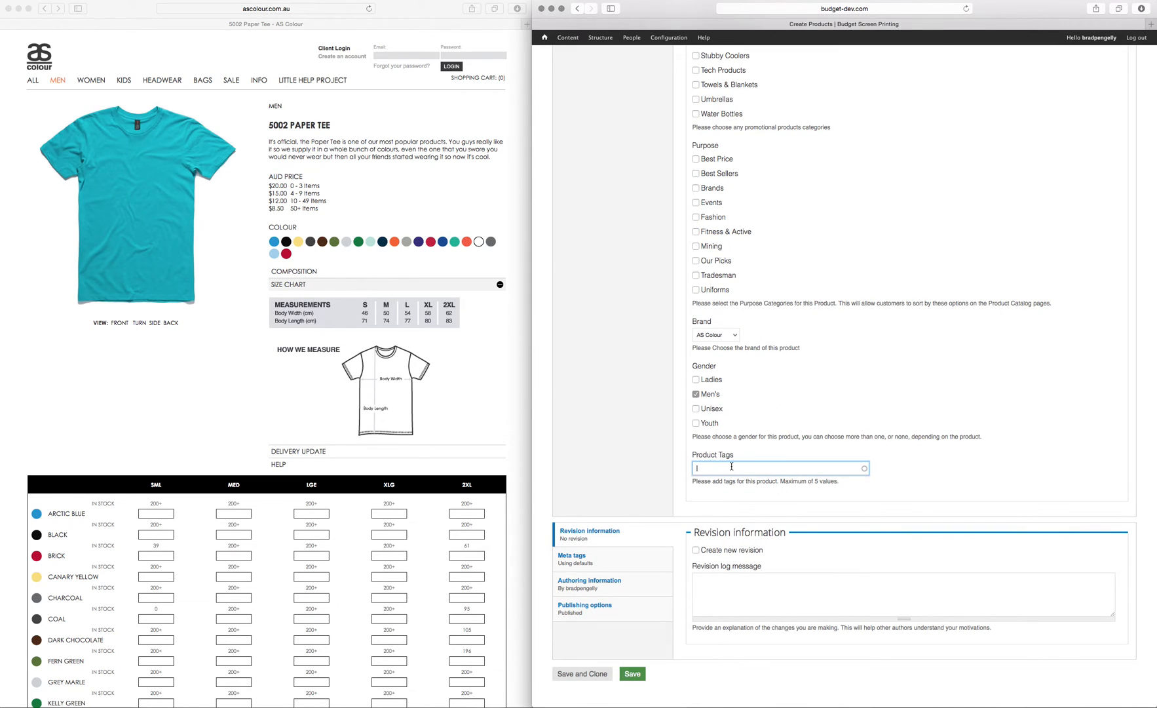
{"action": "type", "text": "AS COlour"}
{"action": "key", "text": "BackSpace"}
{"action": "key", "text": "BackSpace"}
{"action": "key", "text": "BackSpace"}
{"action": "key", "text": "BackSpace"}
{"action": "key", "text": "BackSpace"}
{"action": "type", "text": "olour"}
{"action": "key", "text": "BackSpace"}
{"action": "key", "text": "BackSpace"}
{"action": "key", "text": "BackSpace"}
{"action": "type", "text": "T-Shirt"}
Replace the T-Shirt tag with the suggested existing tag Printed T-Shirts
{"action": "left_click", "coordinate": [293, 124]}
{"action": "left_click_drag", "start_coordinate": [290, 125], "coordinate": [331, 124]}
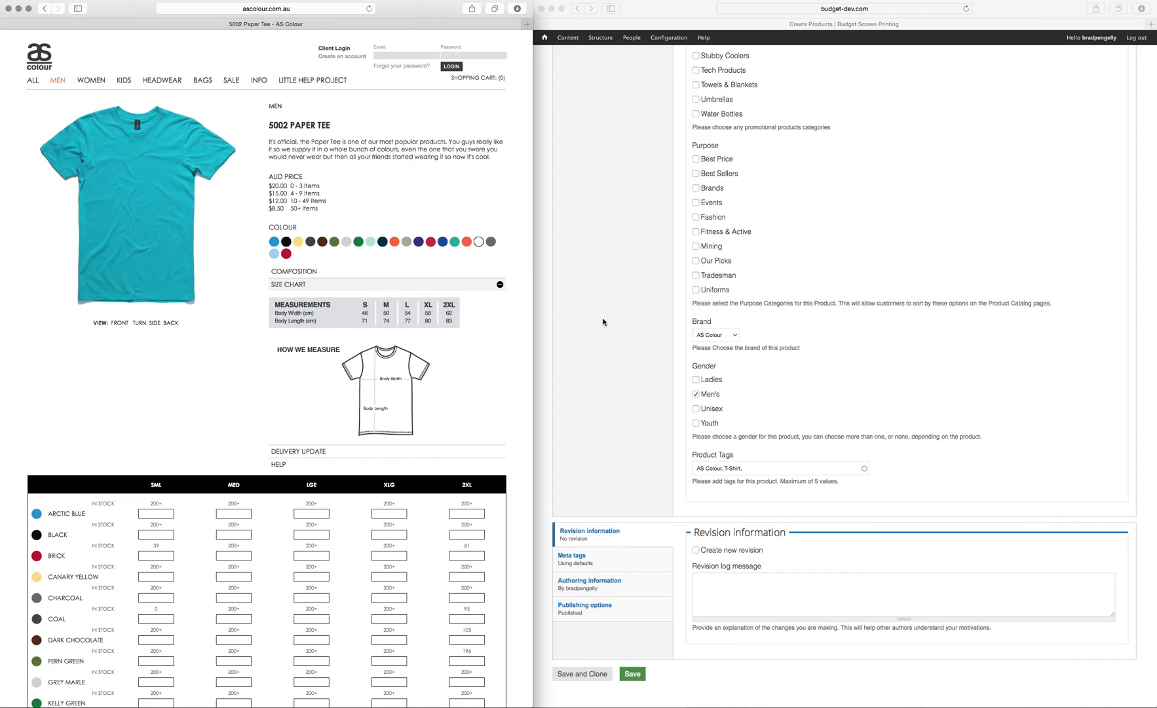
{"action": "left_click", "coordinate": [758, 472]}
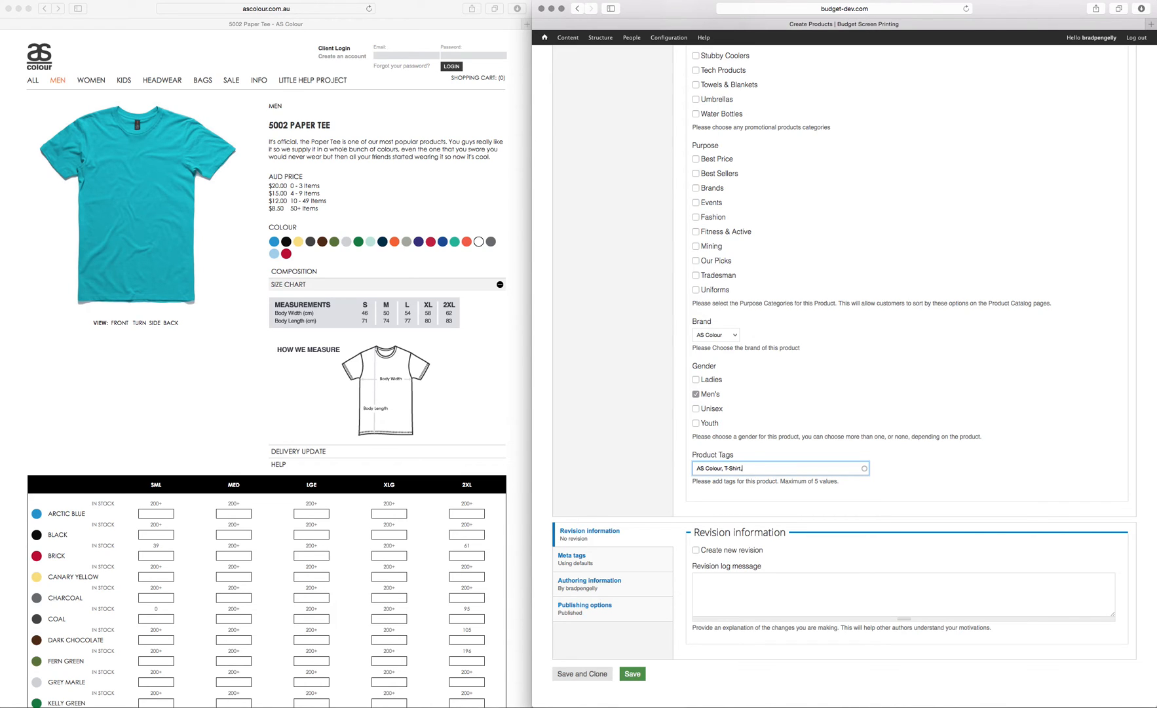
{"action": "key", "text": "BackSpace"}
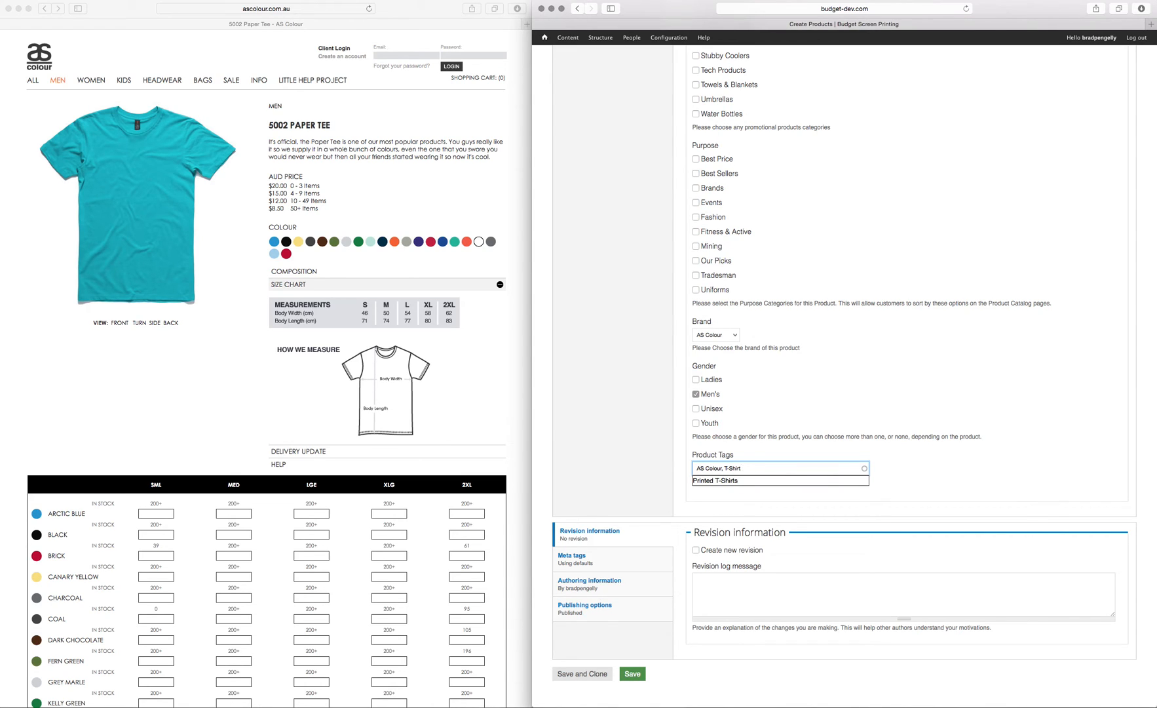
{"action": "left_click", "coordinate": [718, 481]}
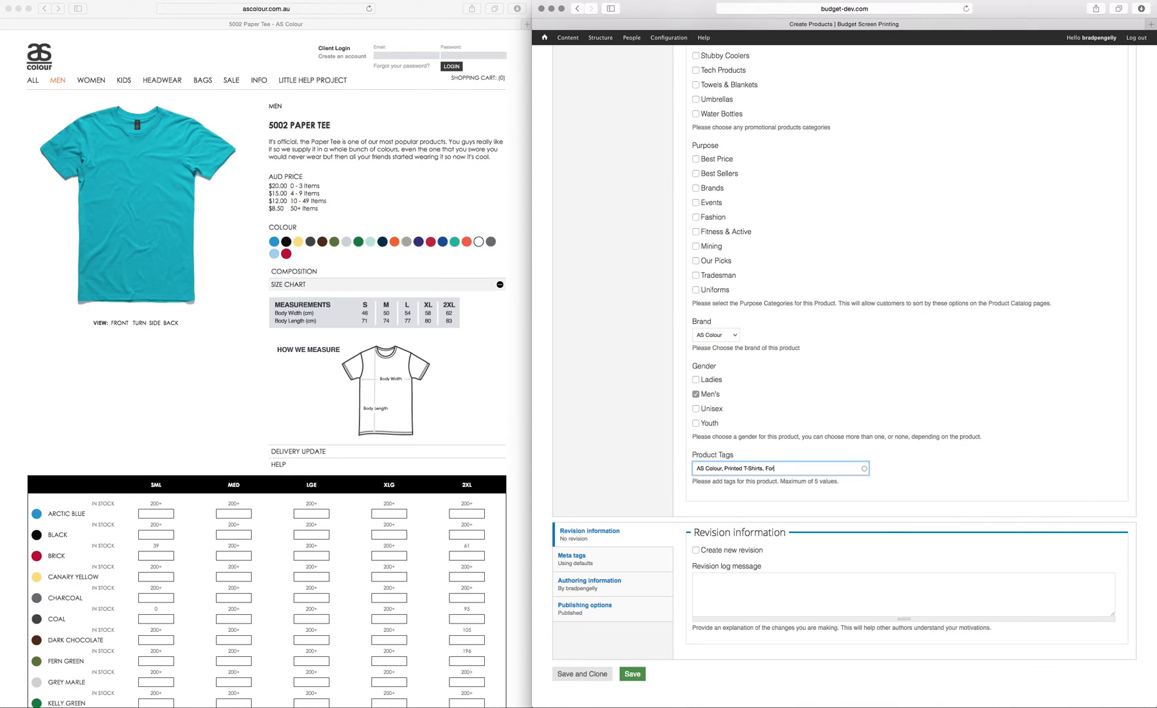
Add the suggested tag For Fashion as the third product tag
{"action": "key", "text": "BackSpace"}
{"action": "key", "text": "BackSpace"}
{"action": "key", "text": "BackSpace"}
{"action": "type", "text": "f"}
{"action": "key", "text": "Down"}
{"action": "key", "text": "Down"}
{"action": "key", "text": "Return"}
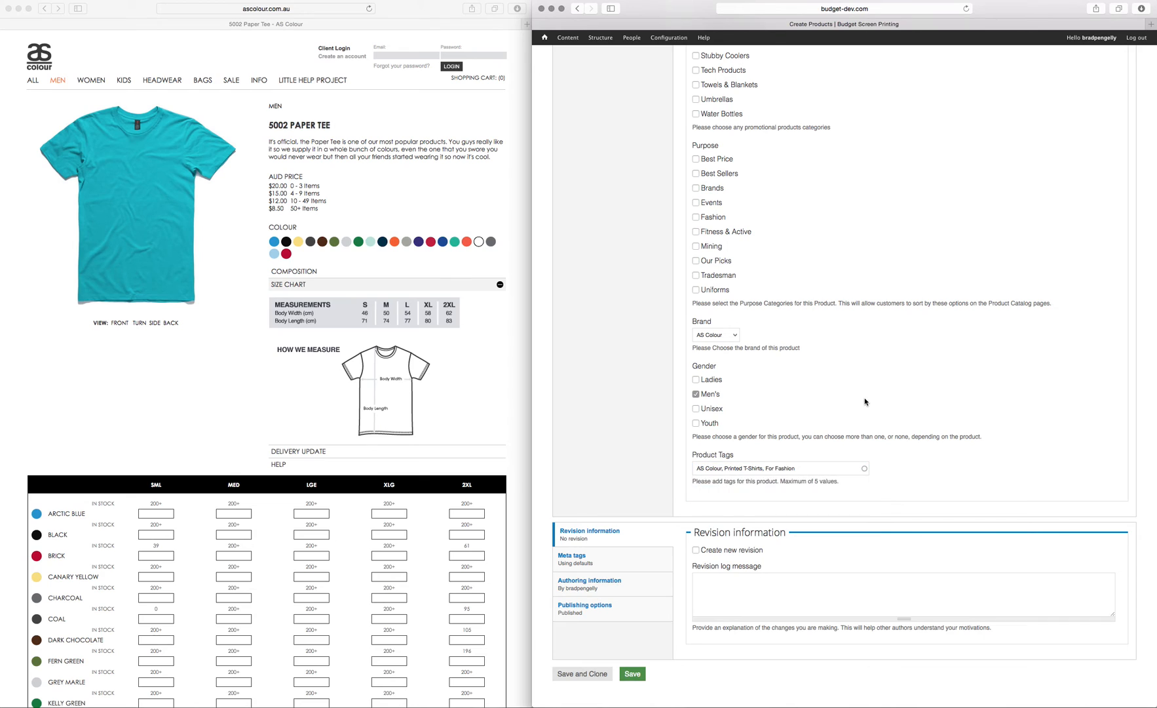
Replace the For Fashion product tag with Mens
{"action": "left_click", "coordinate": [815, 481]}
{"action": "key", "text": "BackSpace"}
{"action": "key", "text": "BackSpace"}
{"action": "key", "text": "BackSpace"}
{"action": "key", "text": "BackSpace"}
{"action": "key", "text": "BackSpace"}
{"action": "key", "text": "BackSpace"}
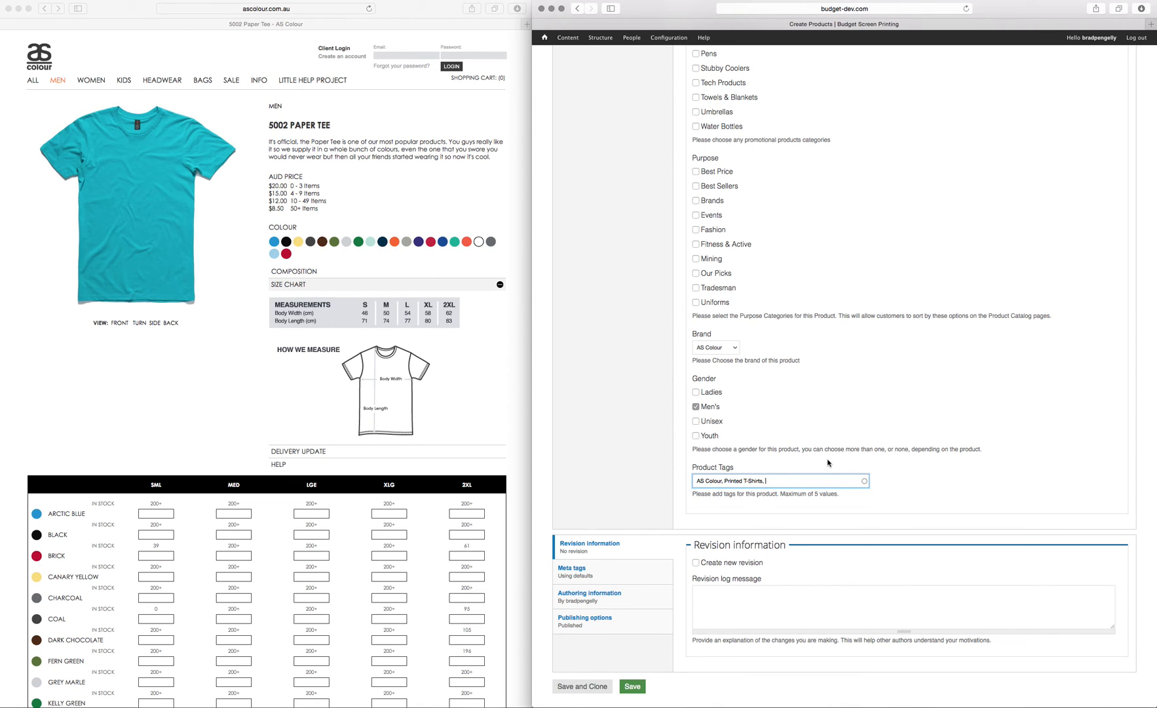
{"action": "type", "text": "Mens"}
{"action": "left_click", "coordinate": [892, 427]}
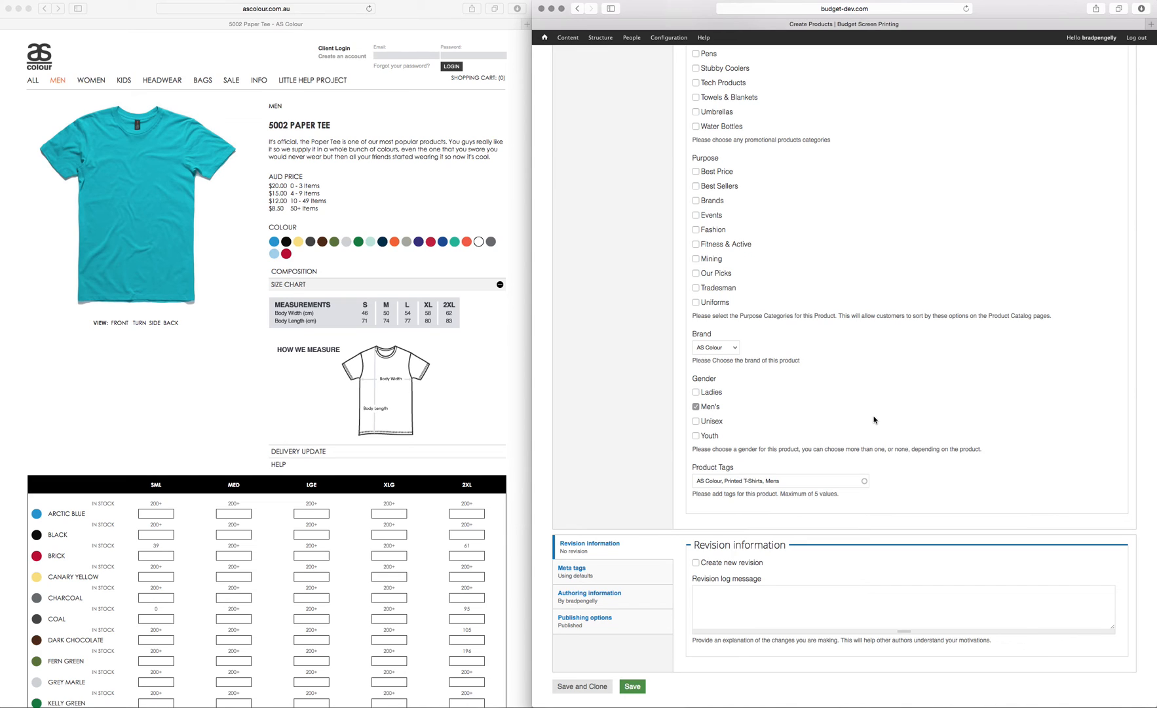
Check the chosen categories, brand, gender and tags once more and save the new product
{"action": "scroll", "coordinate": [881, 447], "scroll_direction": "down", "scroll_amount": 1}
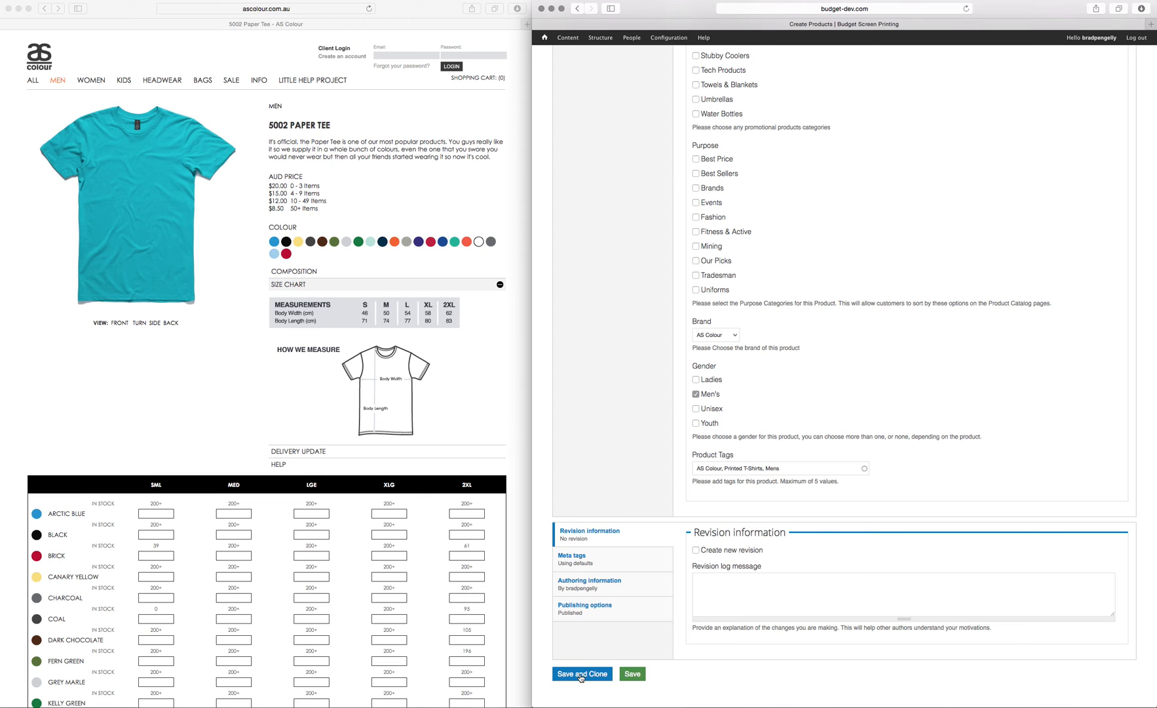
{"action": "scroll", "coordinate": [875, 446], "scroll_direction": "up", "scroll_amount": 10}
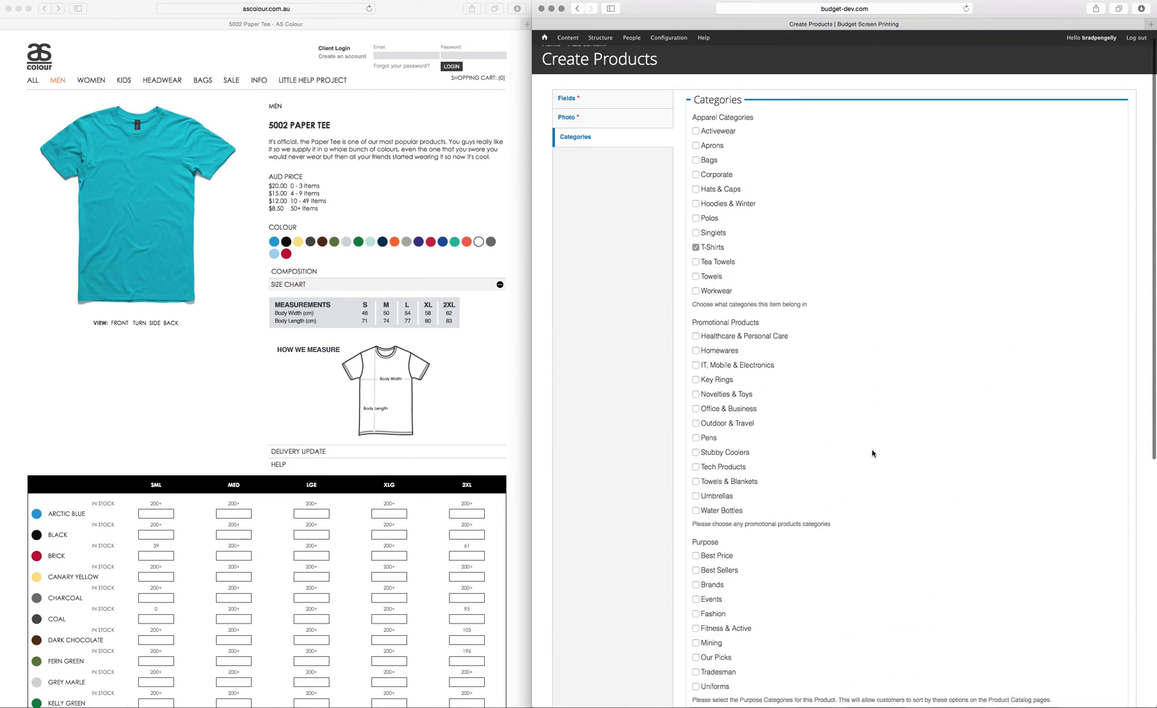
{"action": "scroll", "coordinate": [773, 396], "scroll_direction": "down", "scroll_amount": 10}
{"action": "left_click", "coordinate": [696, 395]}
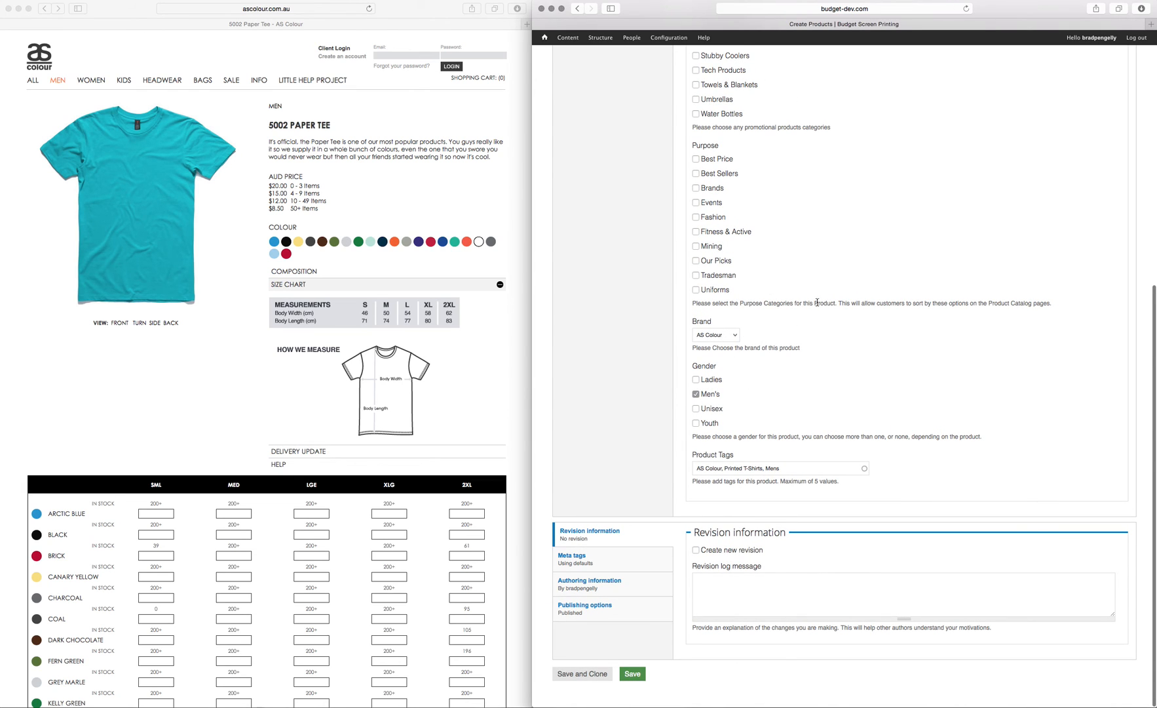
{"action": "scroll", "coordinate": [721, 335], "scroll_direction": "up", "scroll_amount": 10}
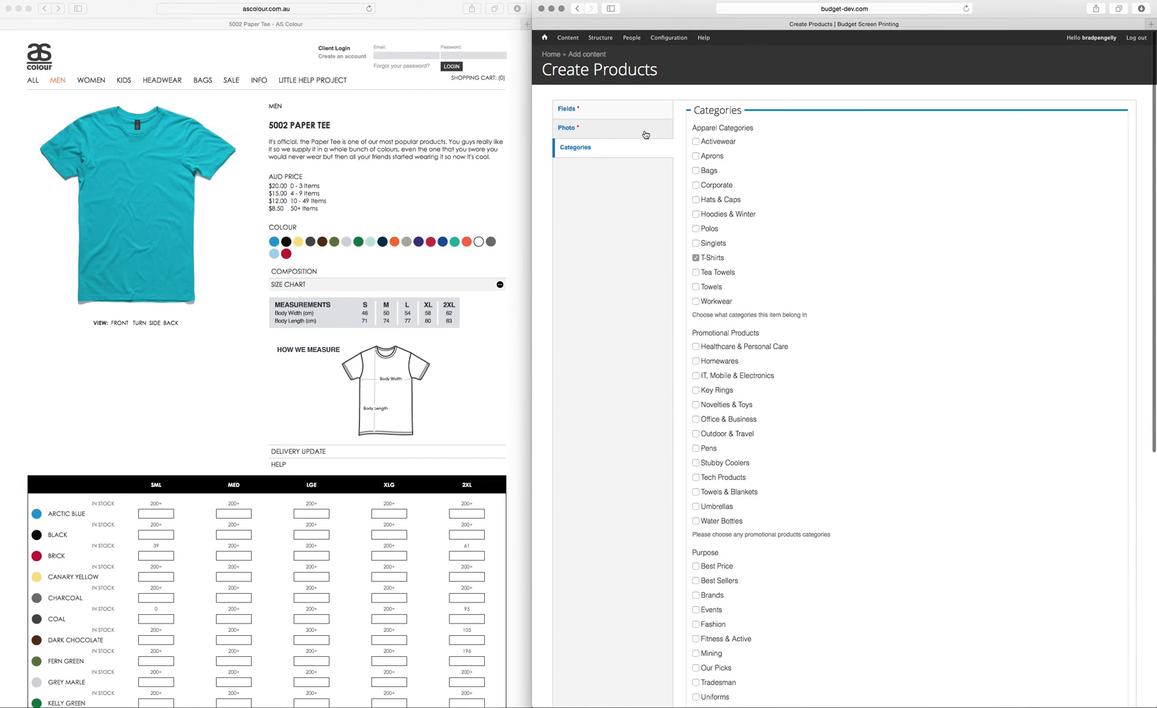
{"action": "scroll", "coordinate": [720, 262], "scroll_direction": "down", "scroll_amount": 10}
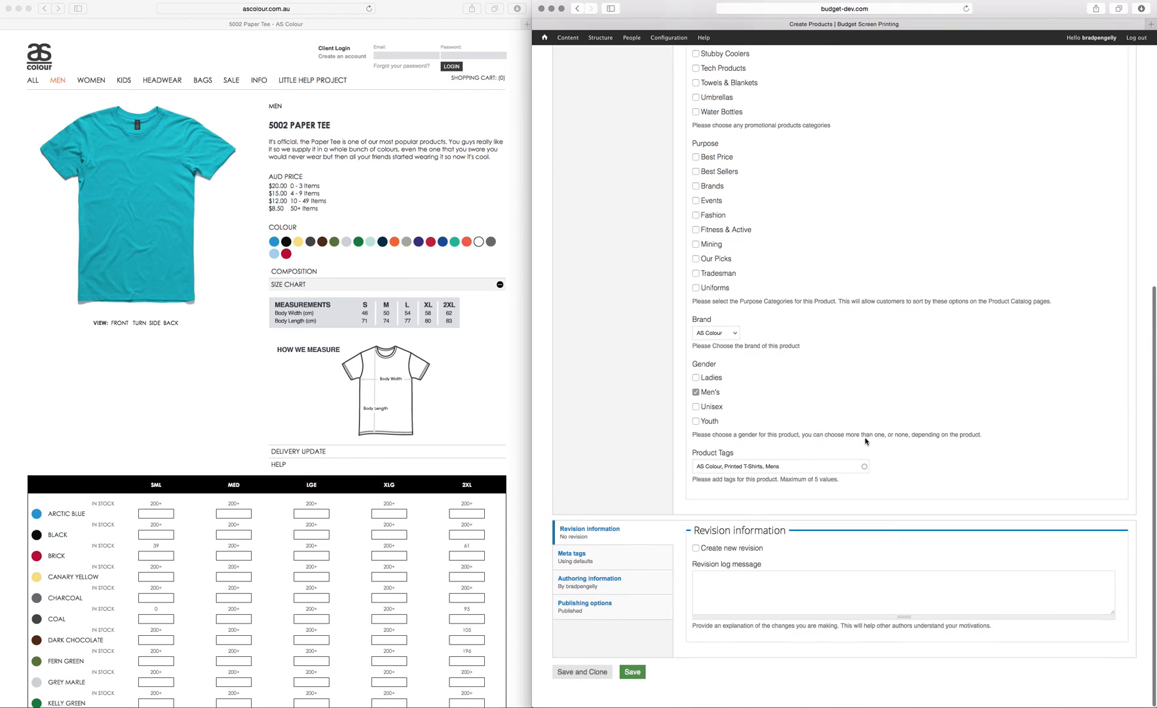
{"action": "left_click", "coordinate": [636, 679]}
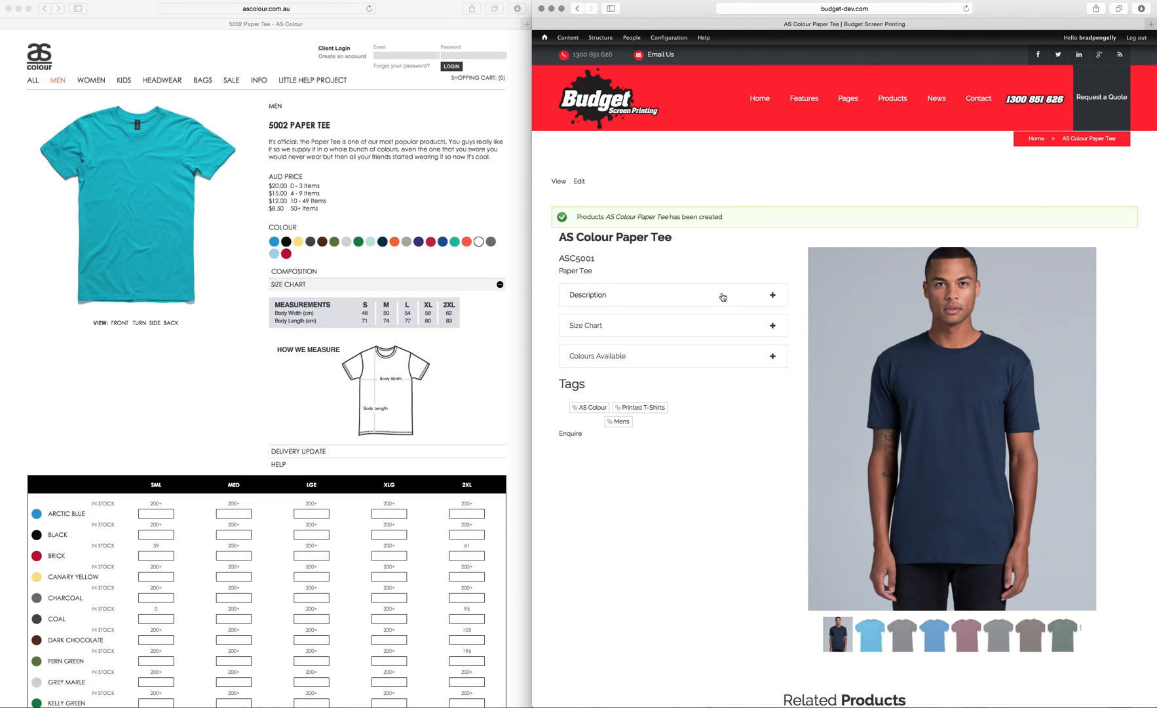
Review the saved product page's description, size chart, available colours, photo gallery and related products
{"action": "left_click", "coordinate": [724, 295]}
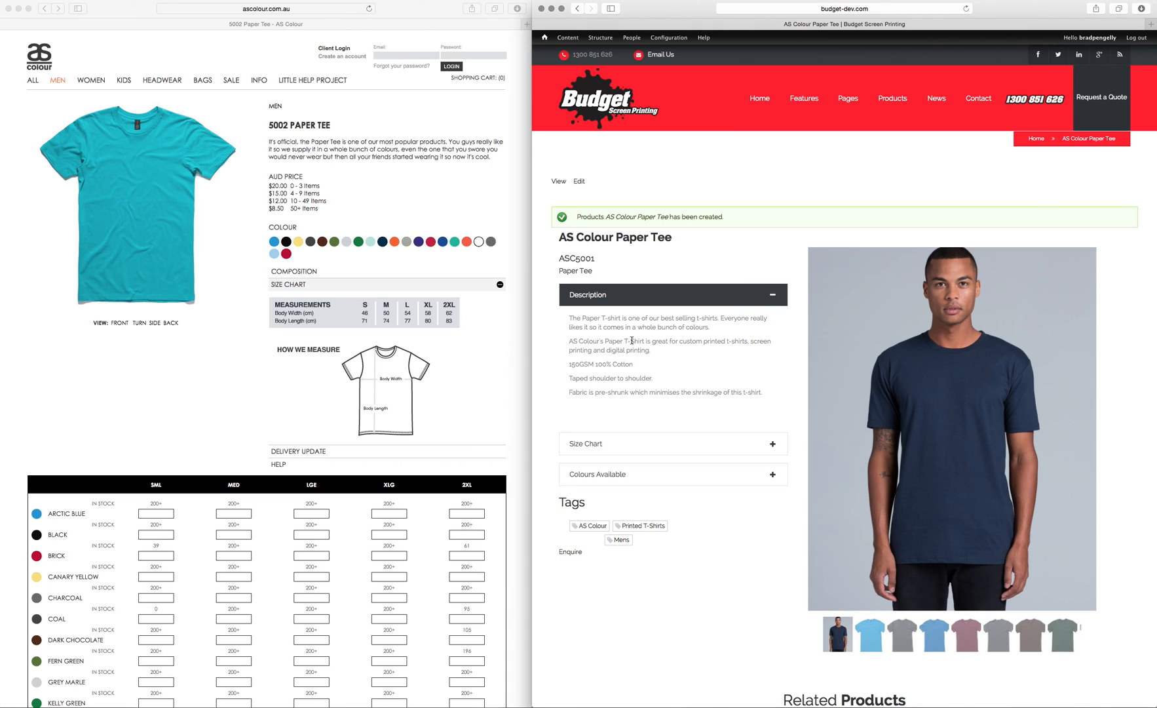
{"action": "left_click", "coordinate": [636, 442]}
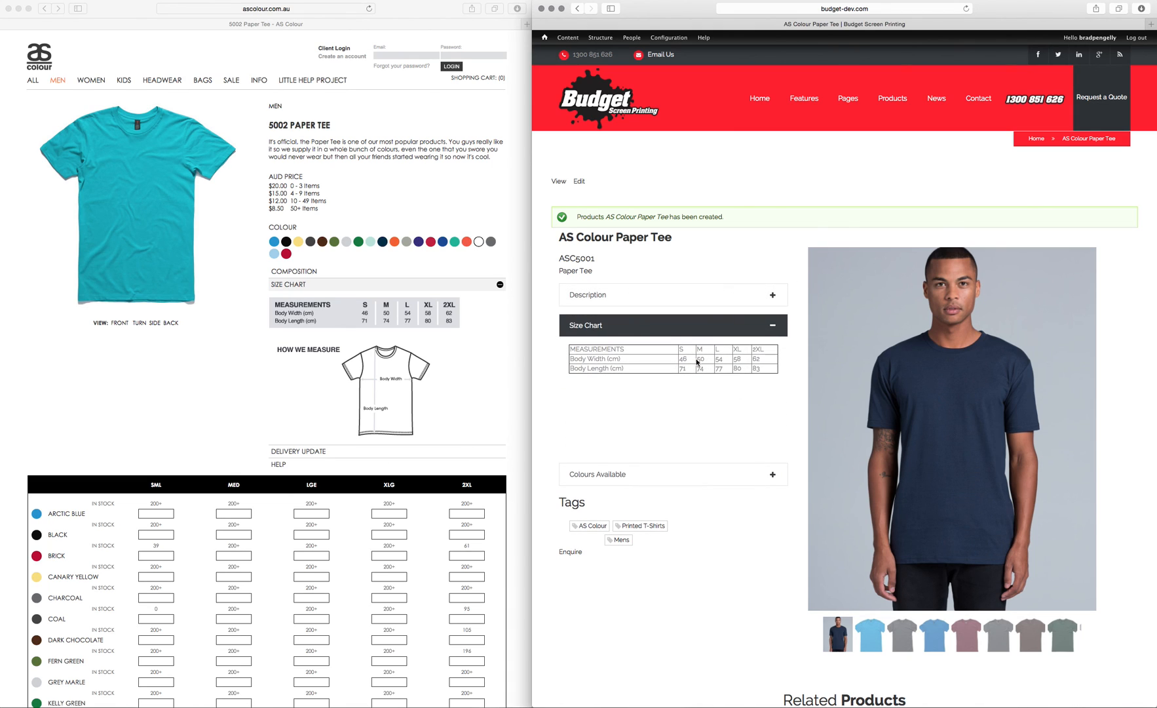
{"action": "left_click", "coordinate": [652, 483]}
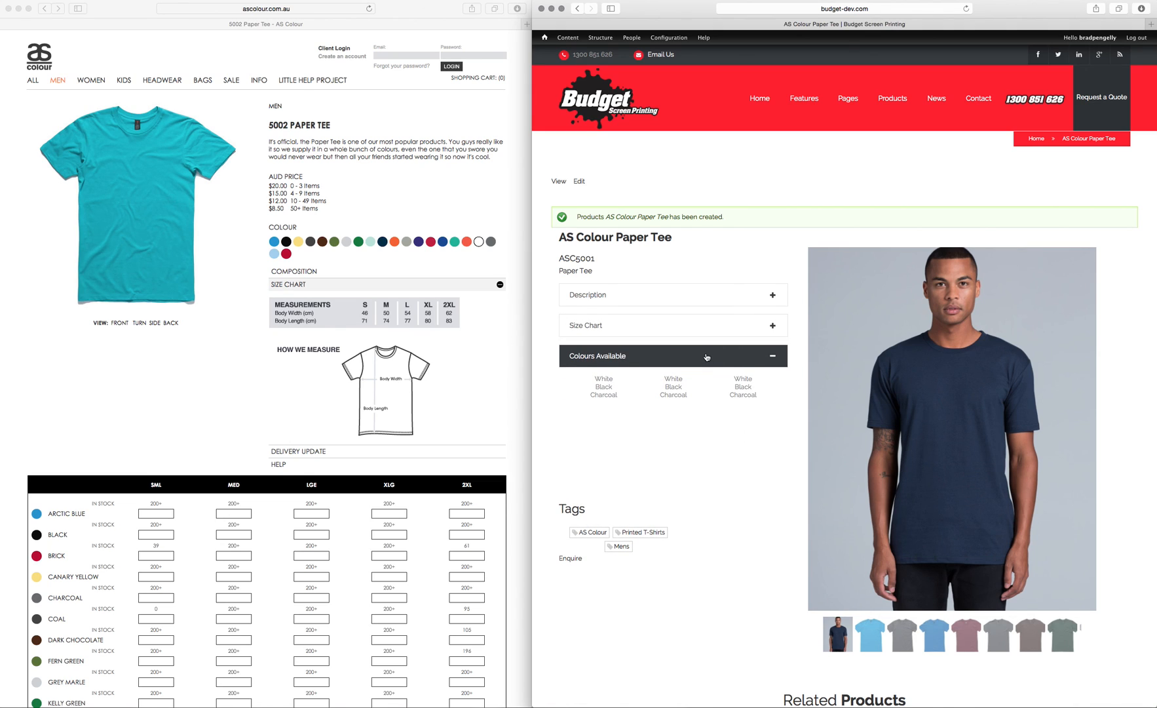
{"action": "left_click", "coordinate": [673, 293]}
{"action": "left_click", "coordinate": [670, 451]}
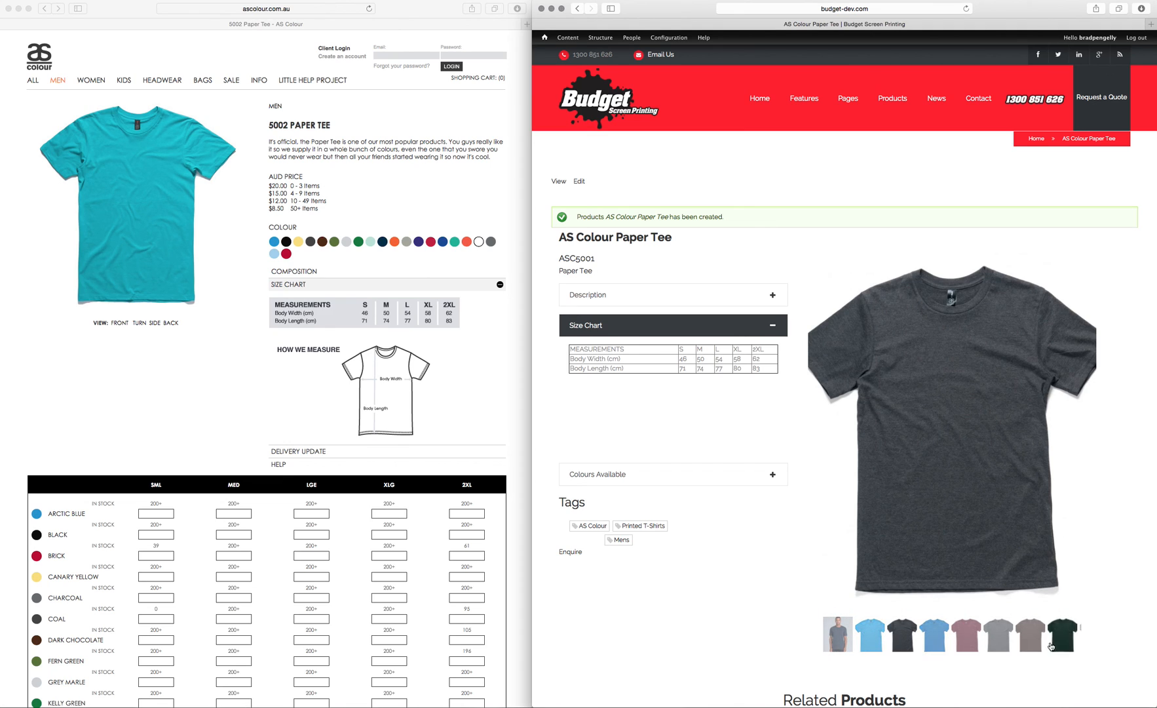
{"action": "scroll", "coordinate": [943, 474], "scroll_direction": "down", "scroll_amount": 3}
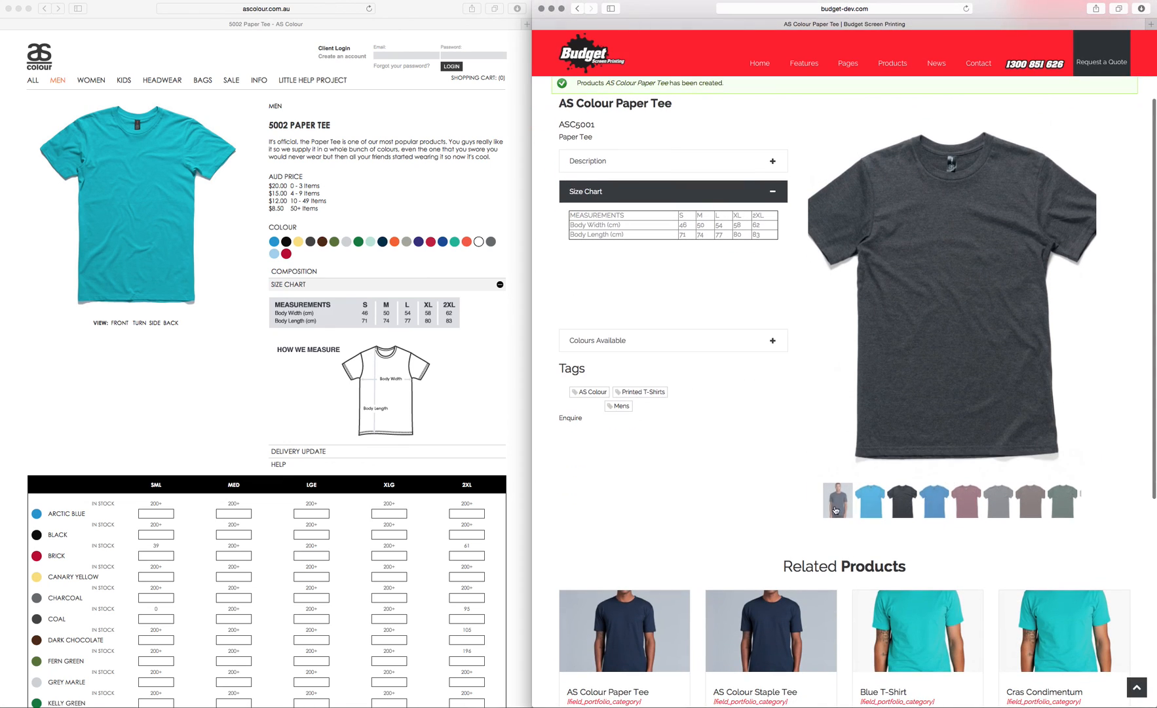
{"action": "scroll", "coordinate": [714, 471], "scroll_direction": "up", "scroll_amount": 3}
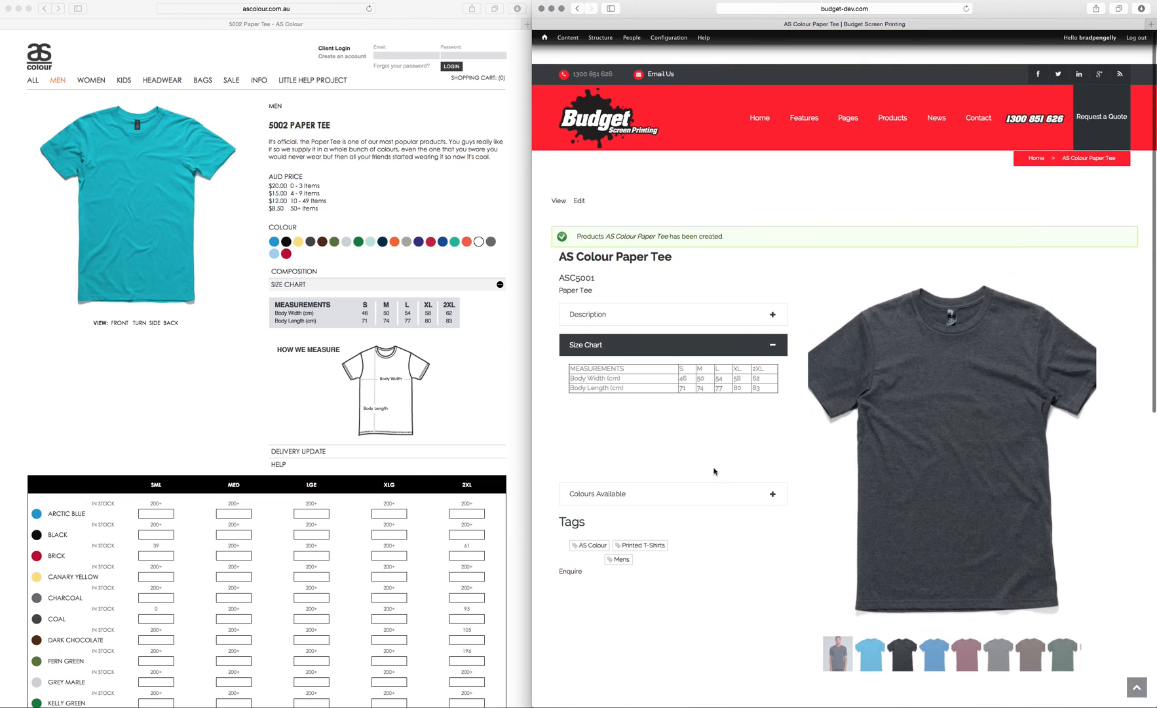
{"action": "scroll", "coordinate": [715, 471], "scroll_direction": "down", "scroll_amount": 1}
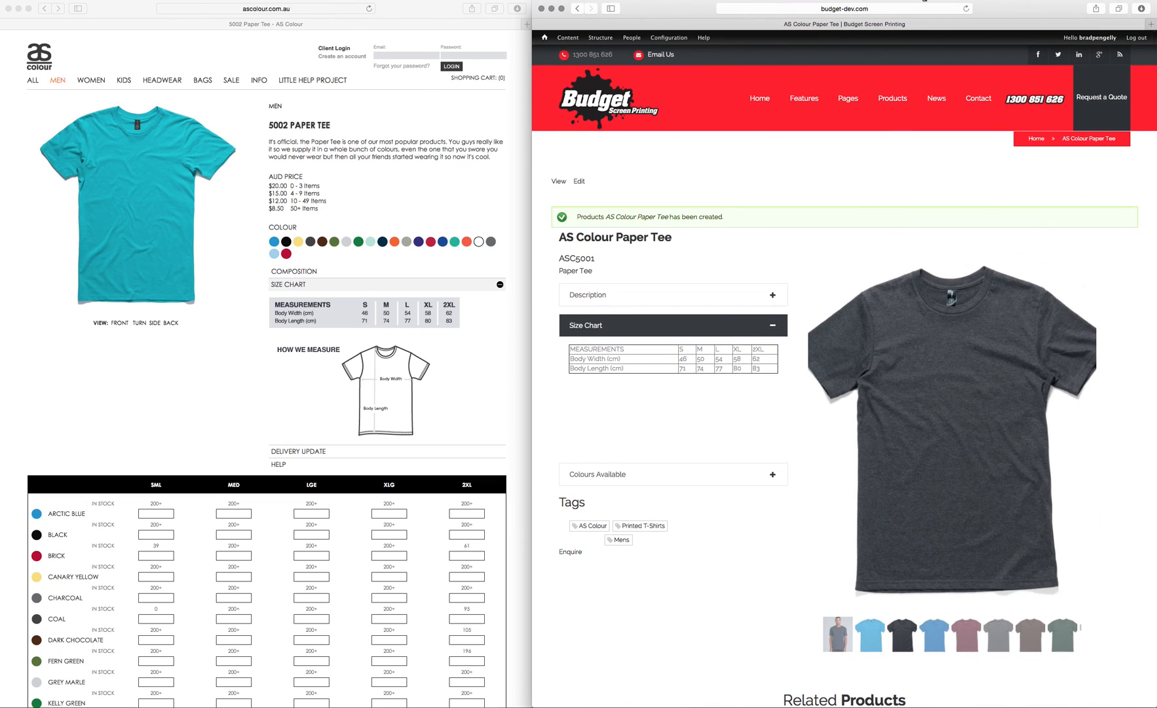